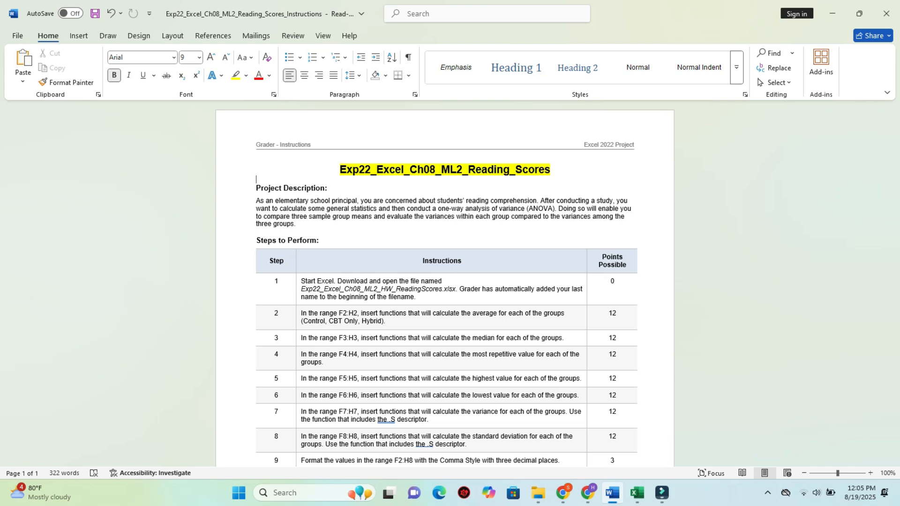
# Remove the yellow highlight from the document title.
pyautogui.moveTo(552, 170); pyautogui.dragTo(339, 170)
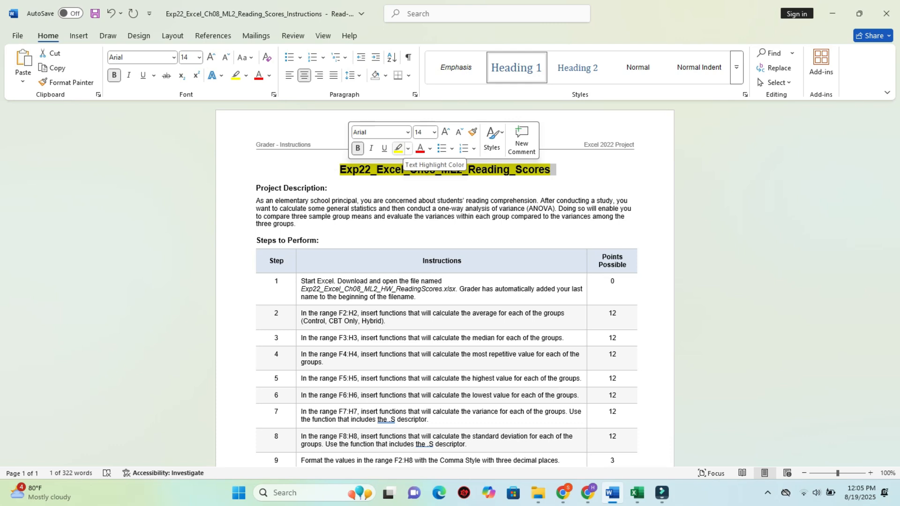
pyautogui.click(398, 148)
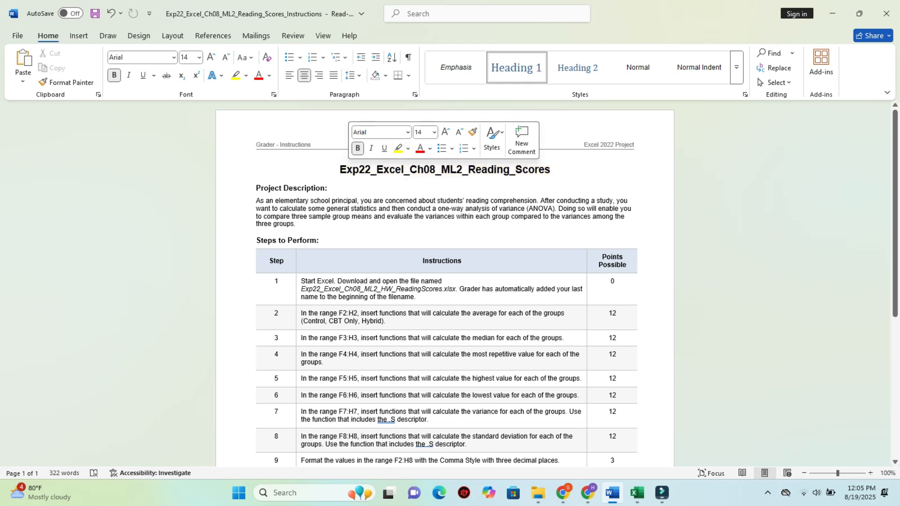
# Set the Project Description heading and paragraph to 14 pt and highlight them in yellow.
pyautogui.moveTo(249, 188); pyautogui.dragTo(296, 224)
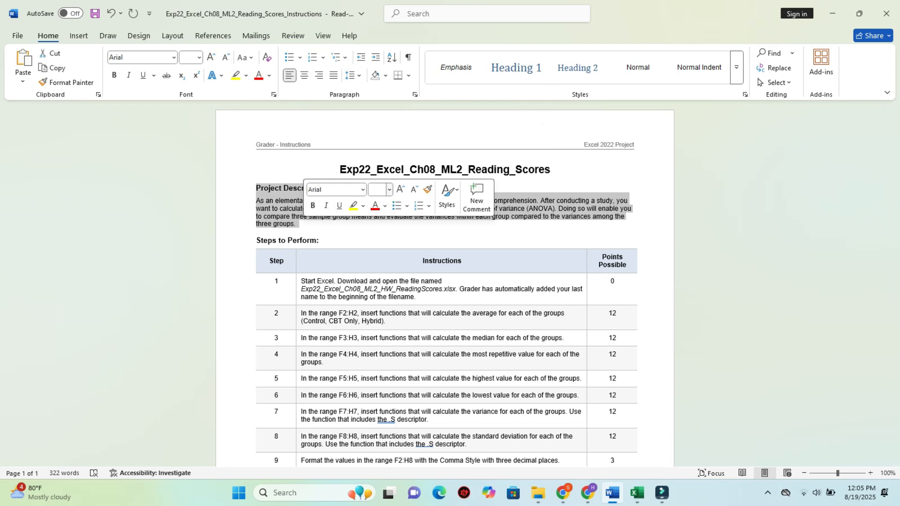
pyautogui.click(389, 189)
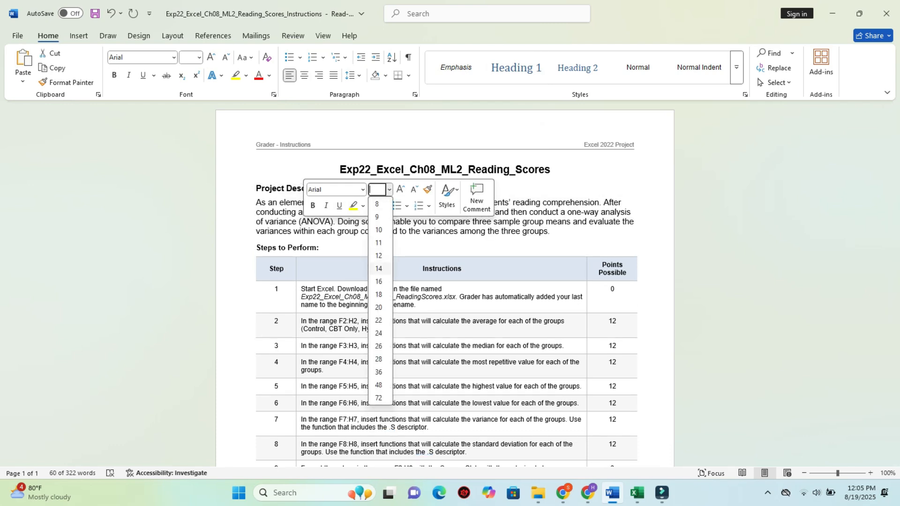
pyautogui.click(378, 269)
pyautogui.click(363, 205)
pyautogui.click(359, 246)
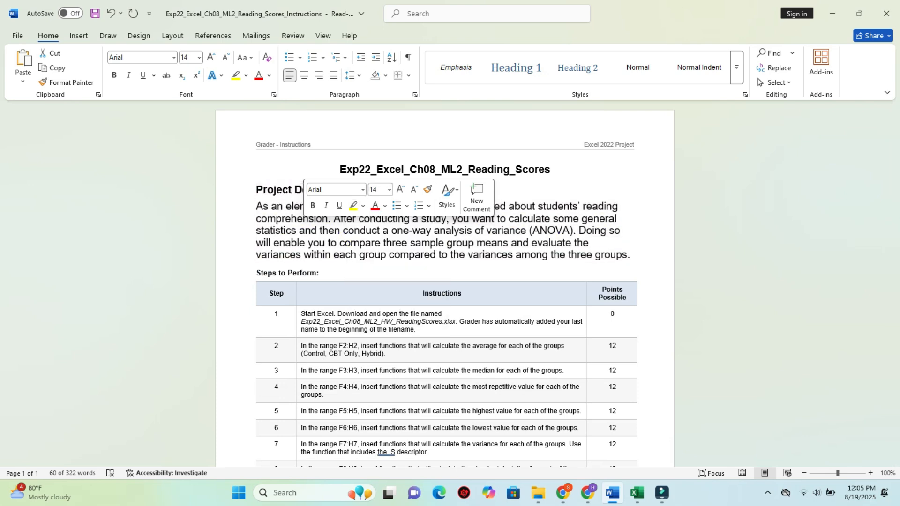
pyautogui.click(630, 254)
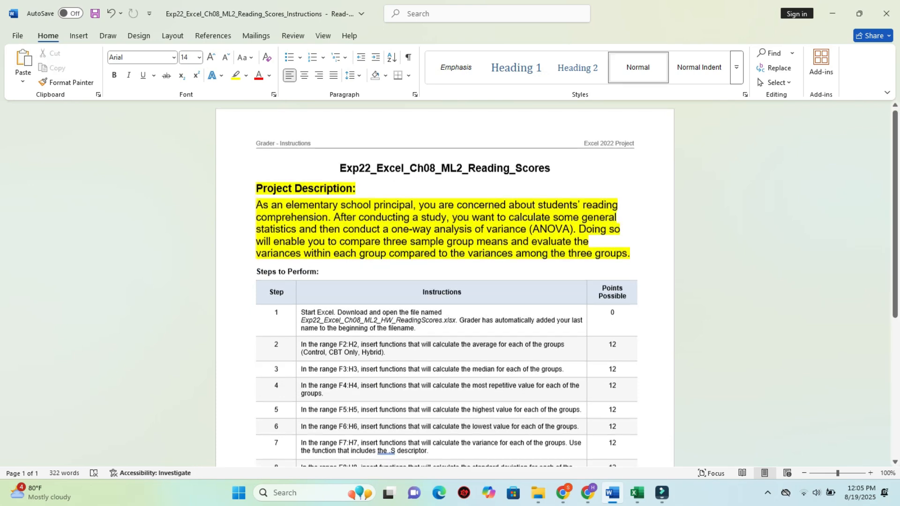
pyautogui.scroll(-2, 629, 255)
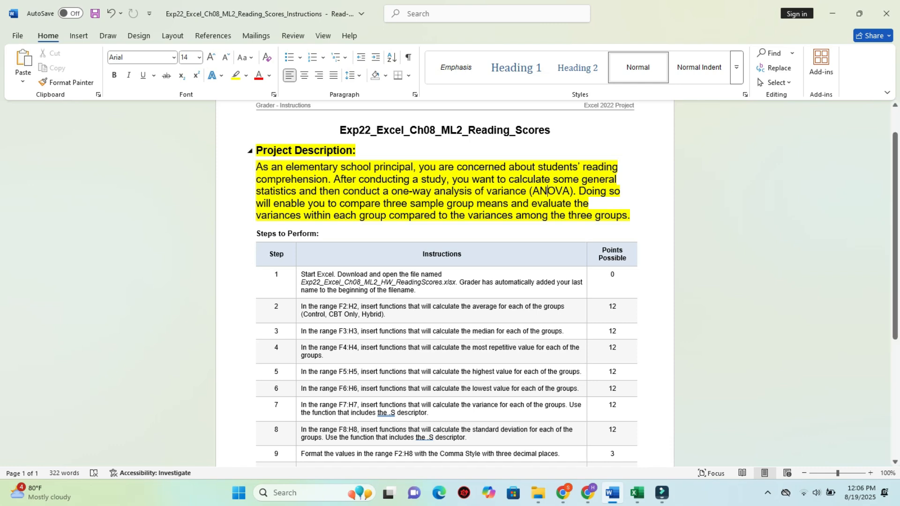
# Set the Project Description heading and paragraph to 9 pt and remove their highlight.
pyautogui.moveTo(256, 150); pyautogui.dragTo(633, 221)
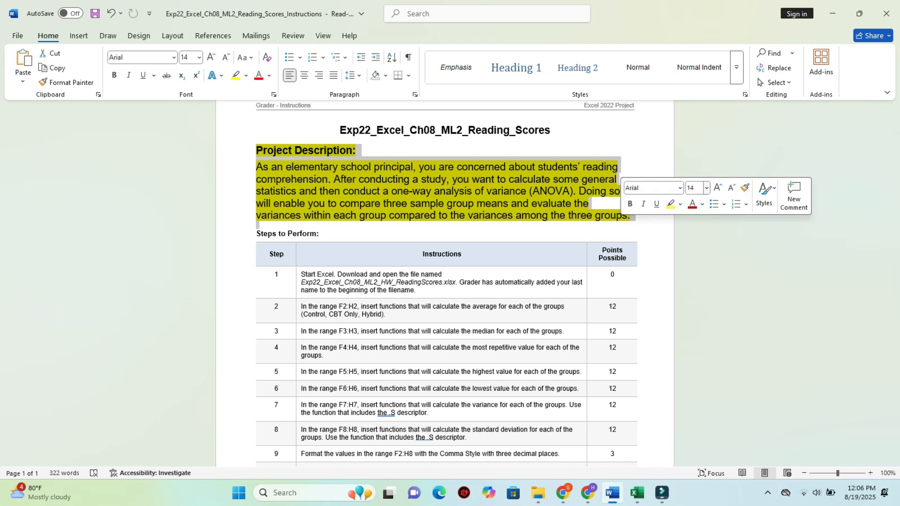
pyautogui.click(706, 187)
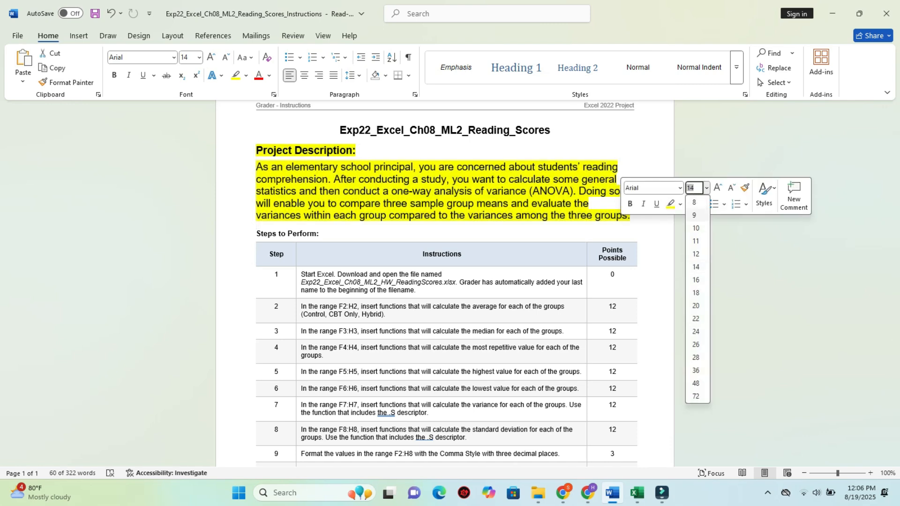
pyautogui.click(696, 215)
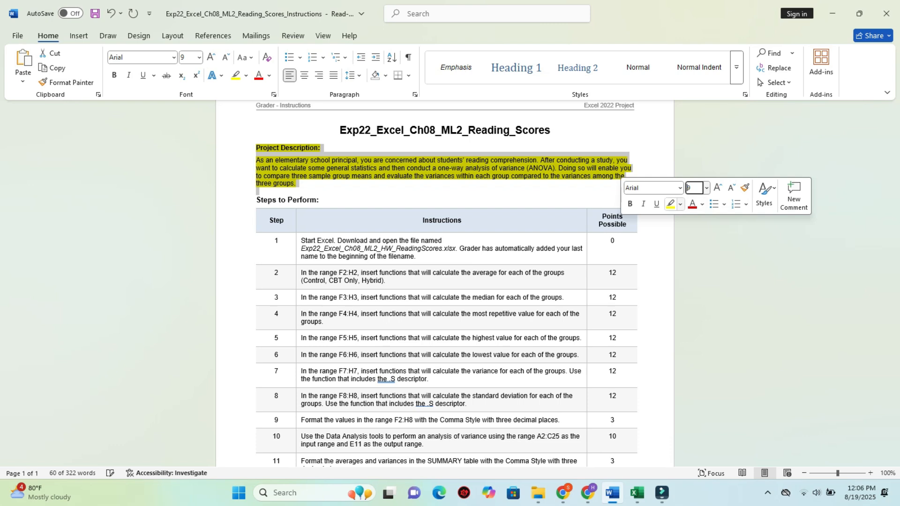
pyautogui.click(680, 204)
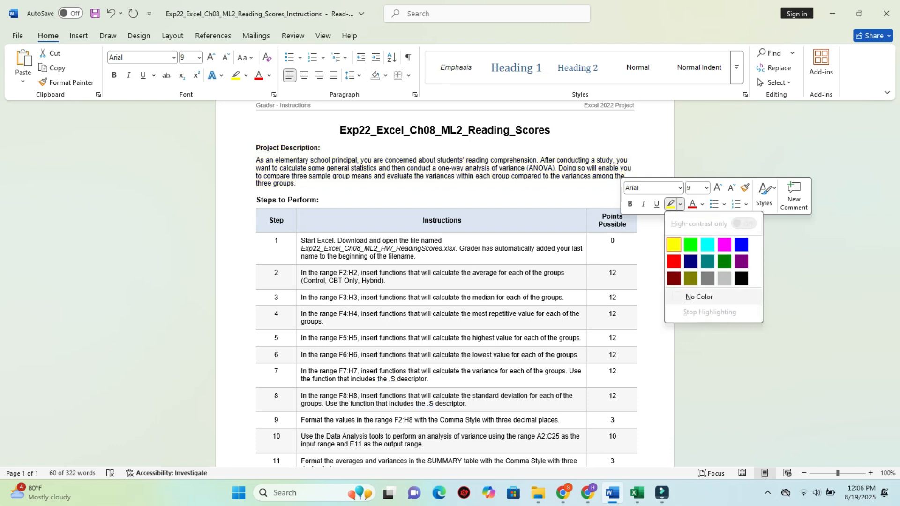
pyautogui.click(699, 297)
pyautogui.click(300, 184)
# Set the Step 1 instruction text in the steps table to 16 pt and highlight it in yellow.
pyautogui.scroll(-5, 445, 283)
pyautogui.scroll(3, 445, 281)
pyautogui.scroll(5, 446, 281)
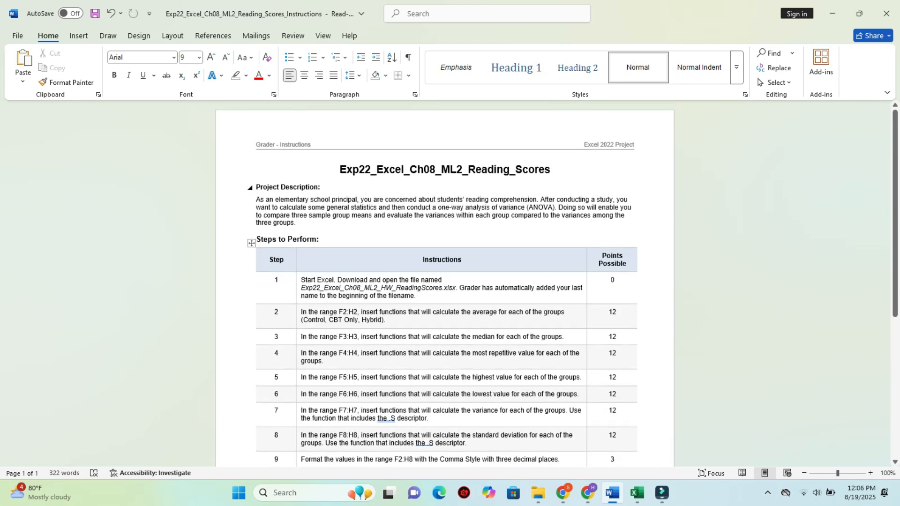
pyautogui.click(301, 281)
pyautogui.click(298, 283)
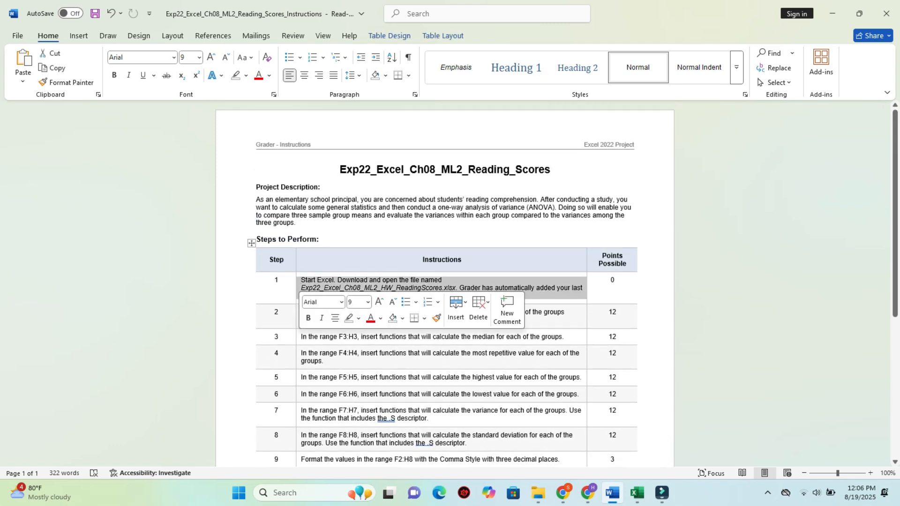
pyautogui.click(368, 302)
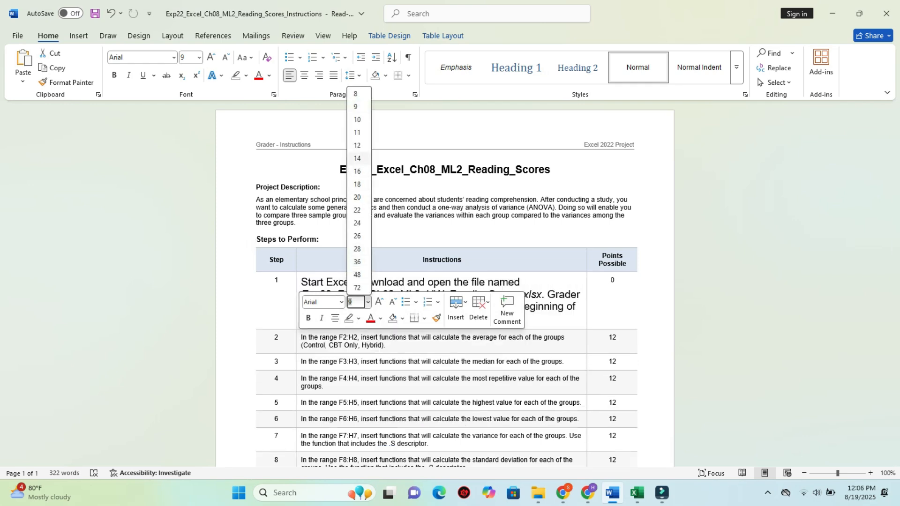
pyautogui.click(357, 171)
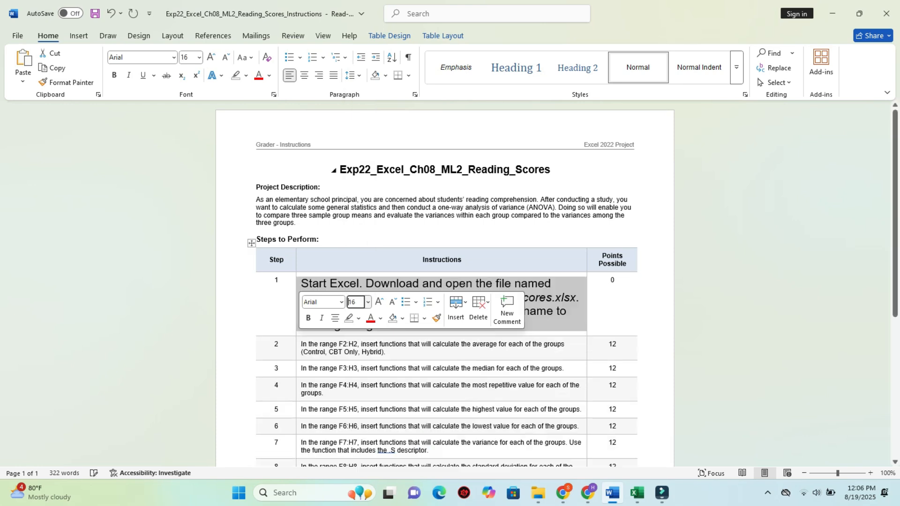
pyautogui.click(359, 318)
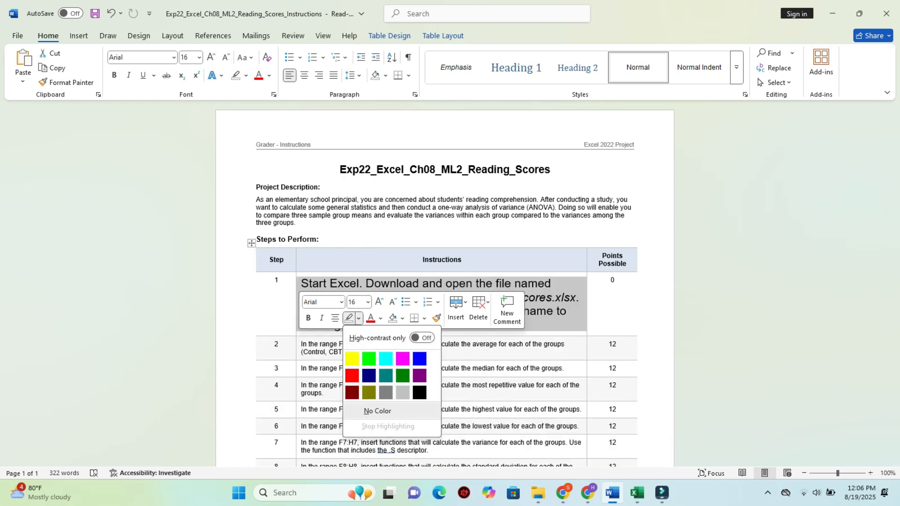
pyautogui.click(352, 359)
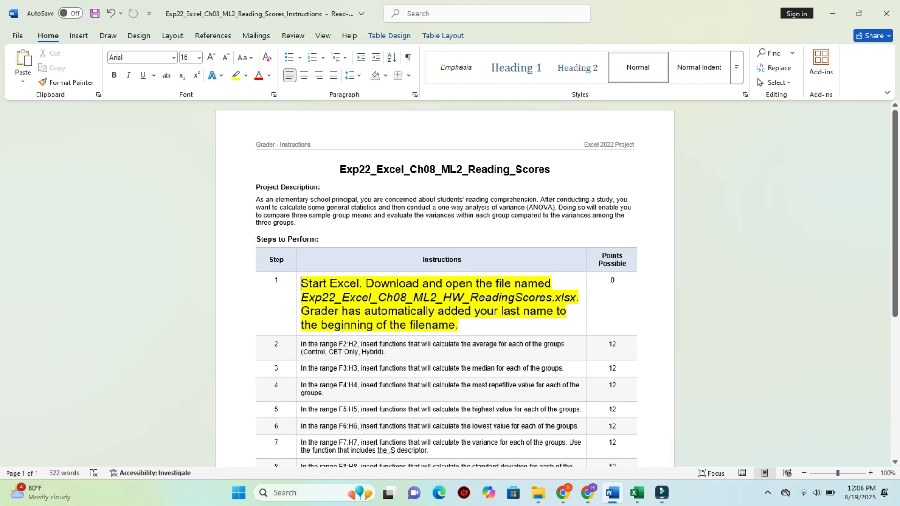
# Read the Step 1 instruction phrase by phrase, selecting the text about starting Excel, opening the file and the workbook file name.
pyautogui.moveTo(301, 284); pyautogui.dragTo(359, 284)
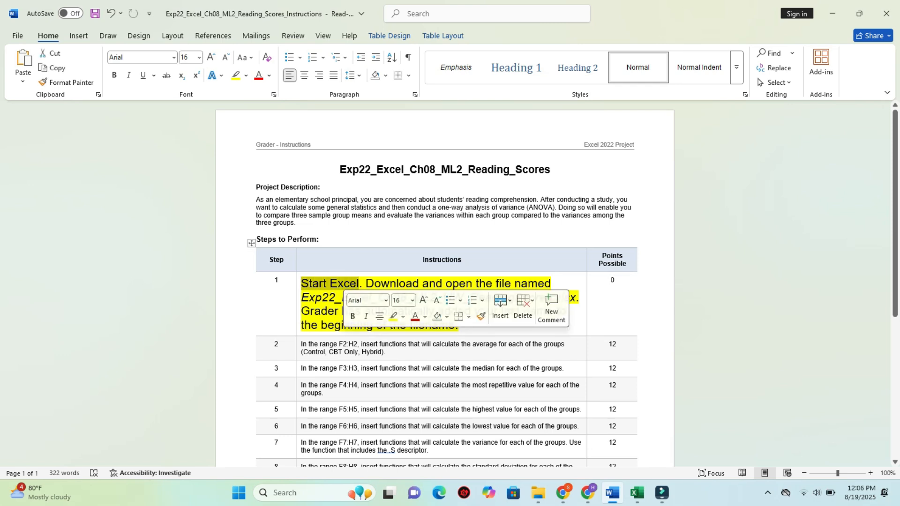
pyautogui.moveTo(360, 284); pyautogui.dragTo(554, 284)
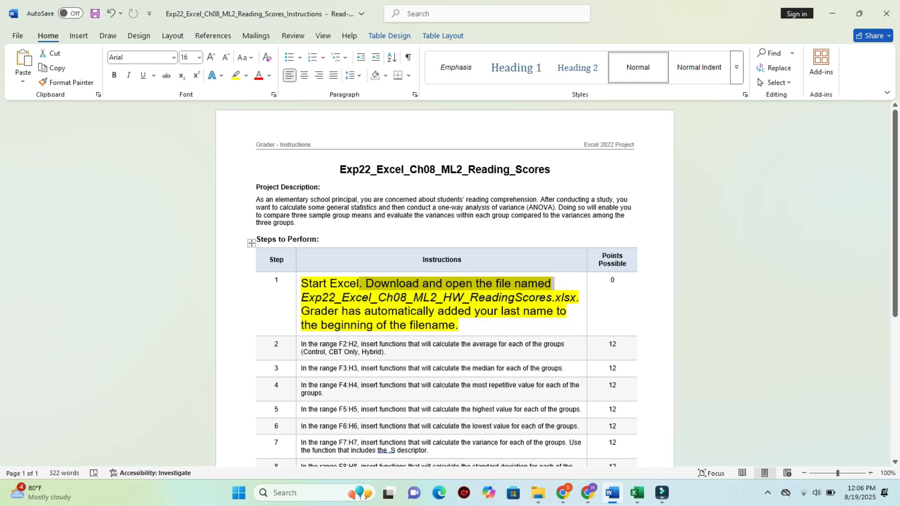
pyautogui.moveTo(301, 298); pyautogui.dragTo(579, 295)
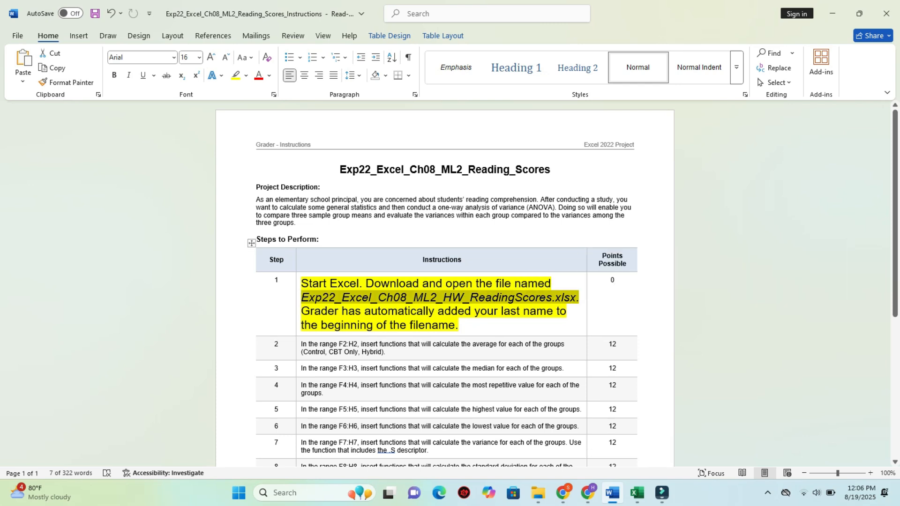
# Switch to the Excel workbook, view the Reading Performance Scores and Q&A worksheets, and return to the Word instructions.
pyautogui.click(637, 493)
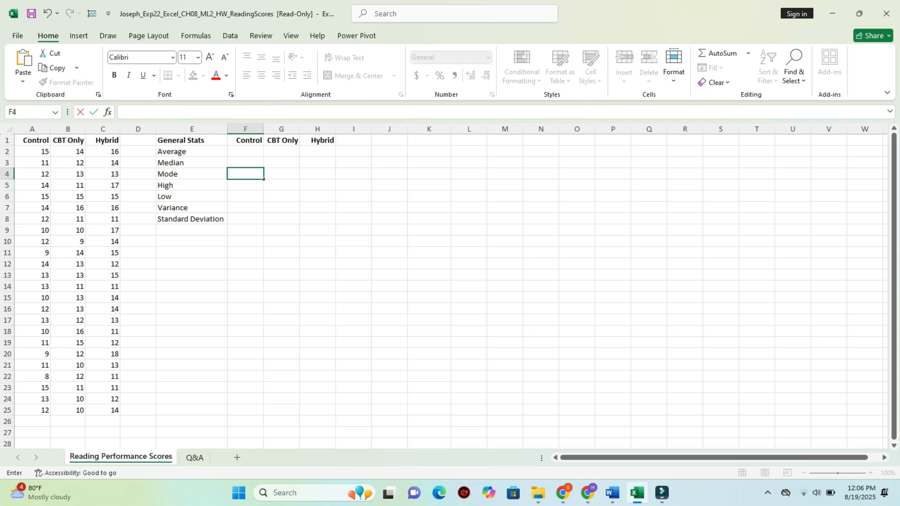
pyautogui.click(195, 457)
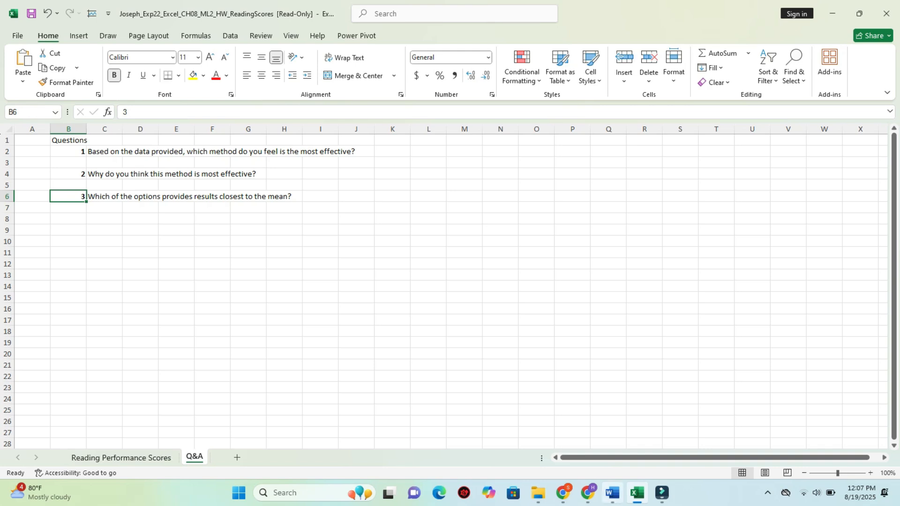
pyautogui.click(612, 493)
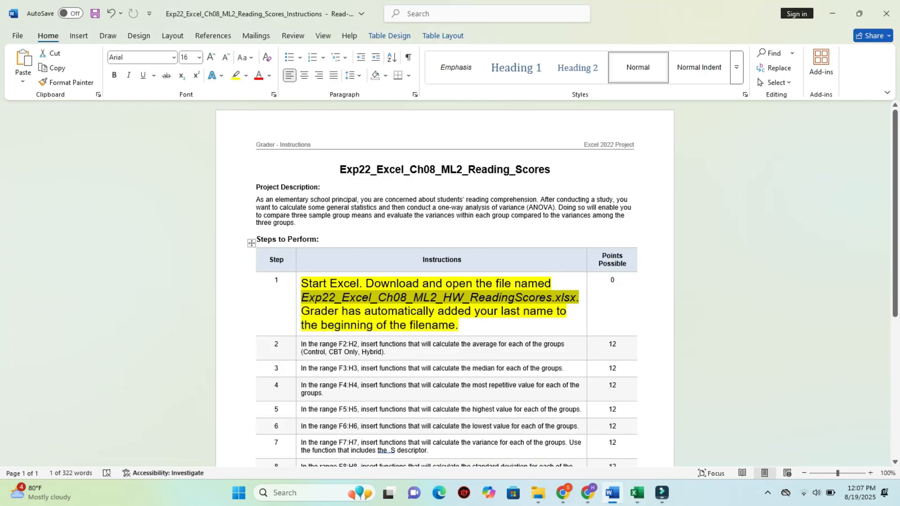
# Set the Step 1 instruction text to 9 pt and remove its yellow highlight.
pyautogui.moveTo(460, 325); pyautogui.dragTo(302, 284)
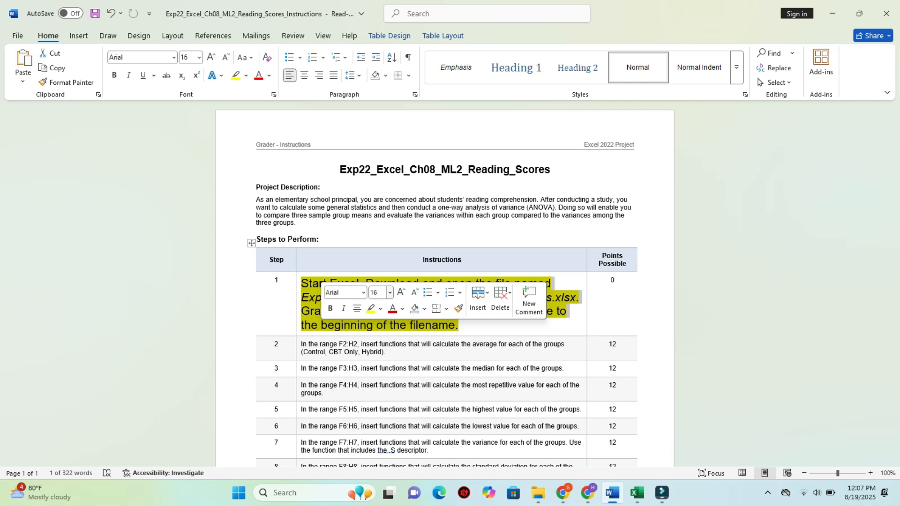
pyautogui.click(389, 293)
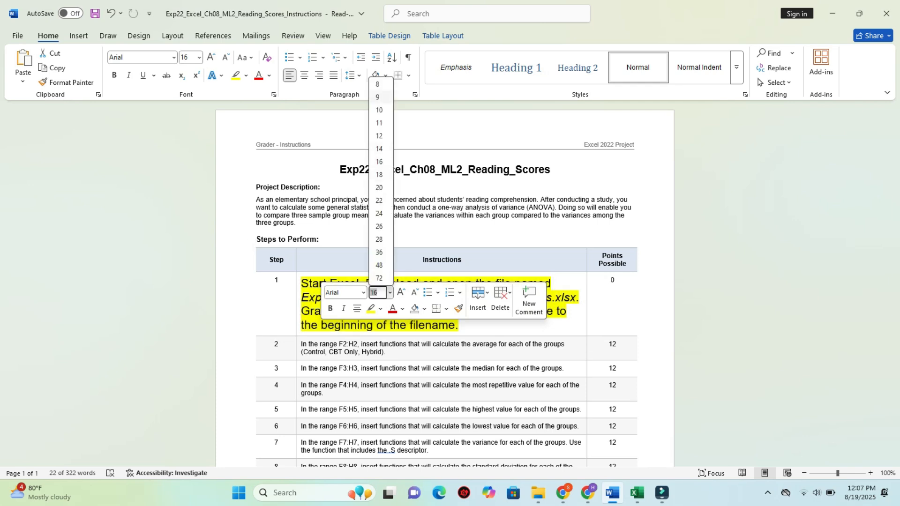
pyautogui.click(377, 97)
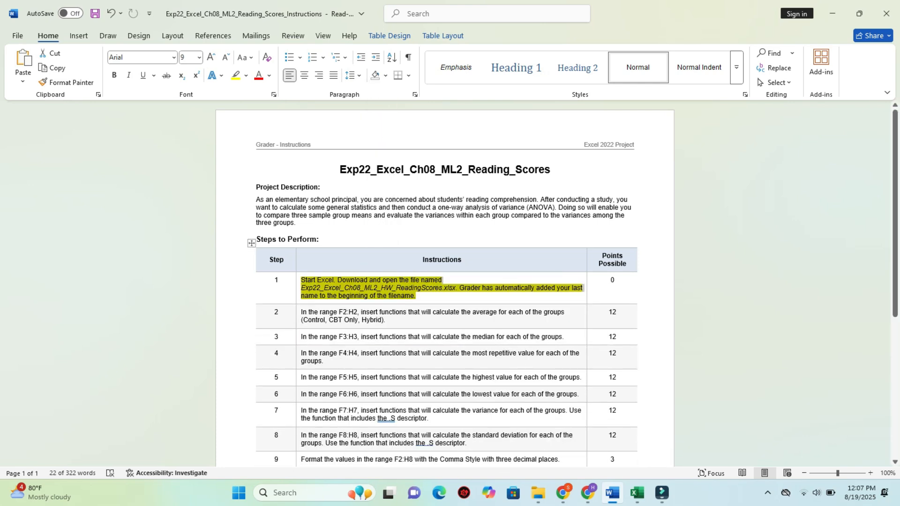
pyautogui.rightClick(417, 301)
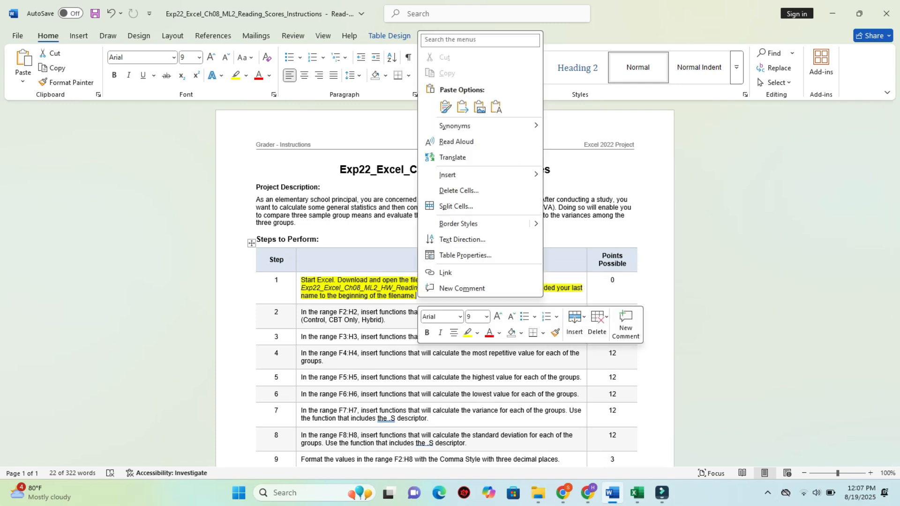
pyautogui.click(416, 300)
pyautogui.click(299, 284)
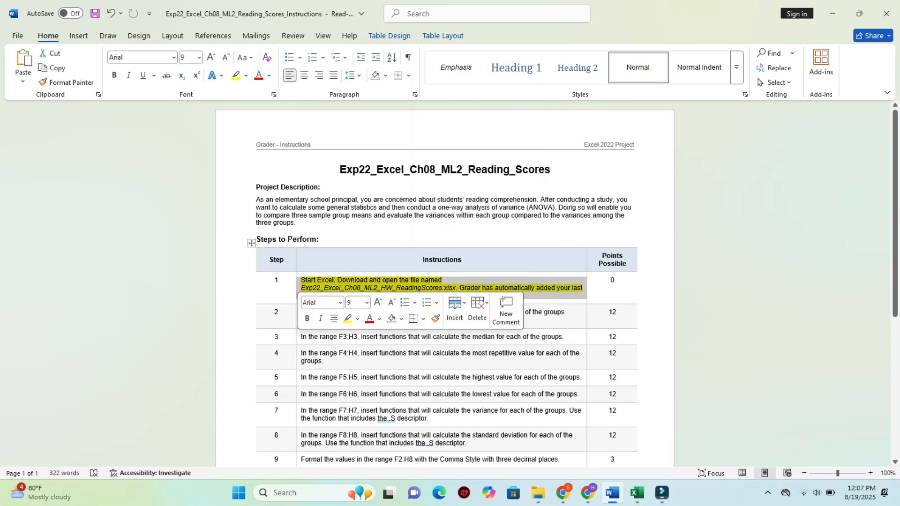
pyautogui.click(358, 318)
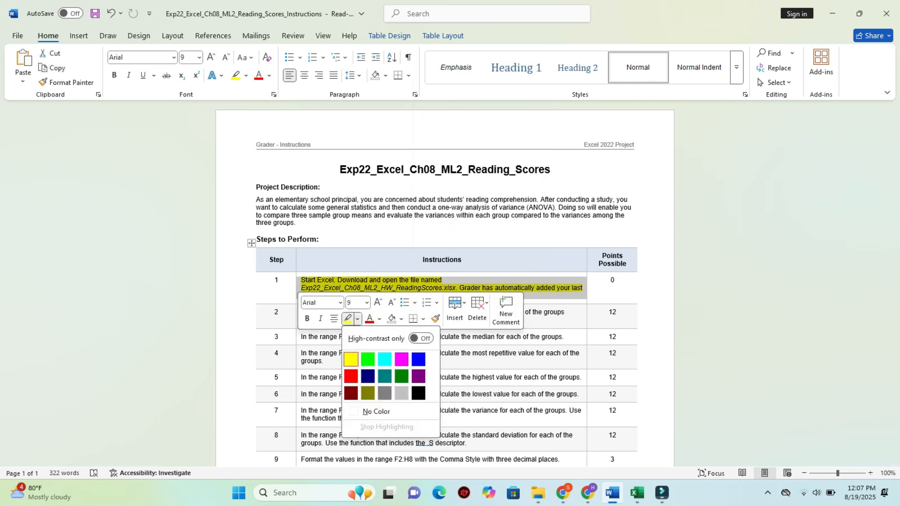
pyautogui.click(375, 412)
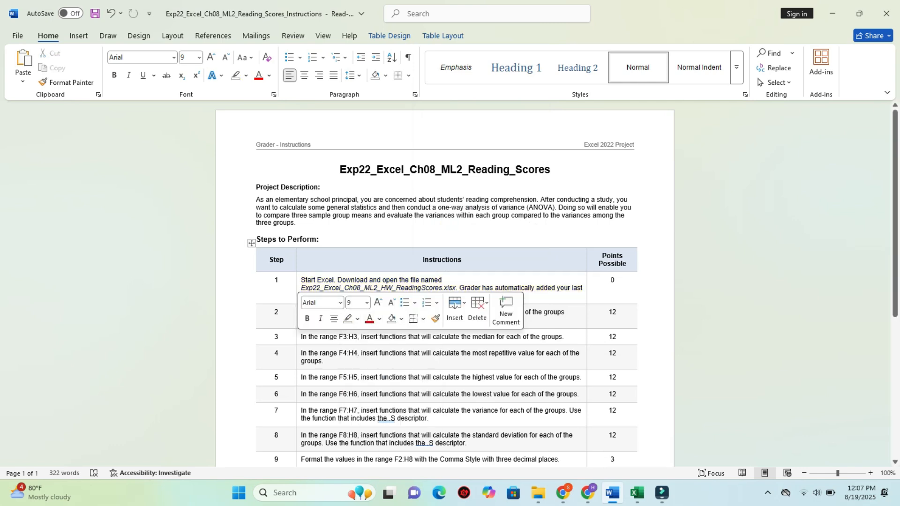
# Set the Step 2 instruction text in the steps table to 14 pt and highlight it in yellow.
pyautogui.scroll(-5, 444, 281)
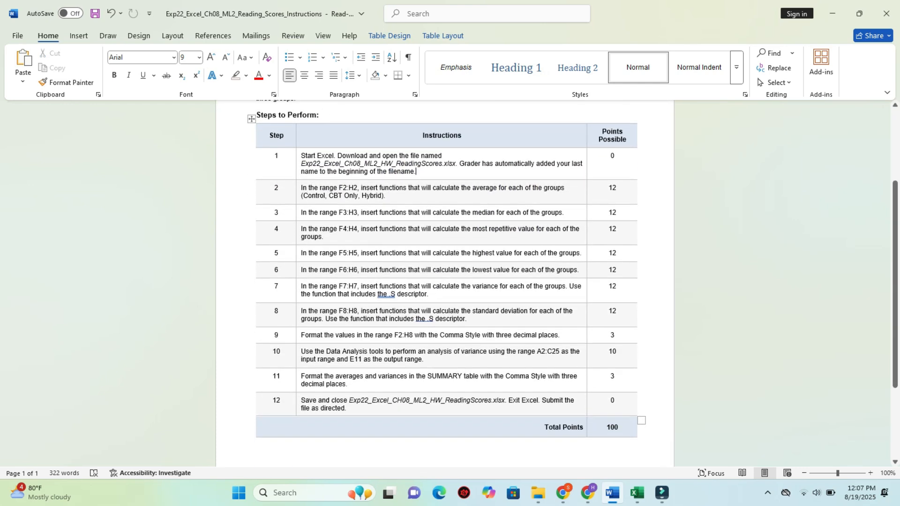
pyautogui.click(299, 191)
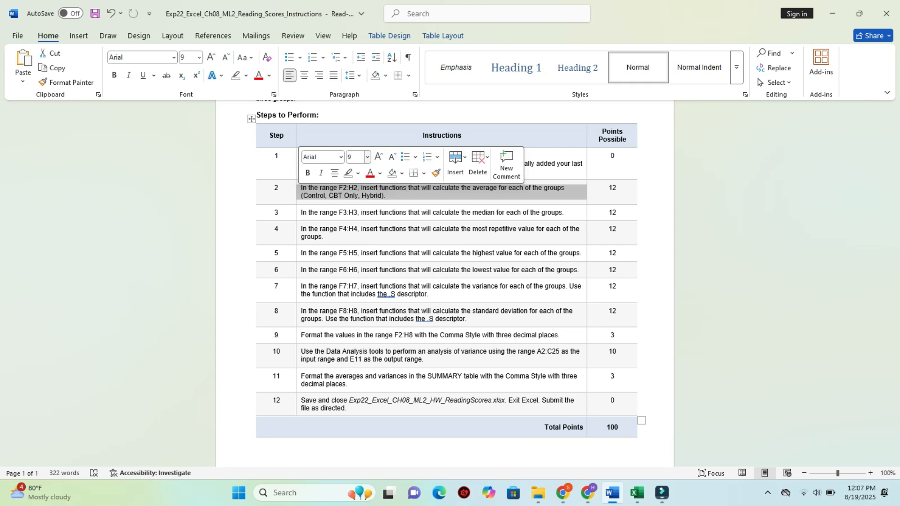
pyautogui.click(367, 157)
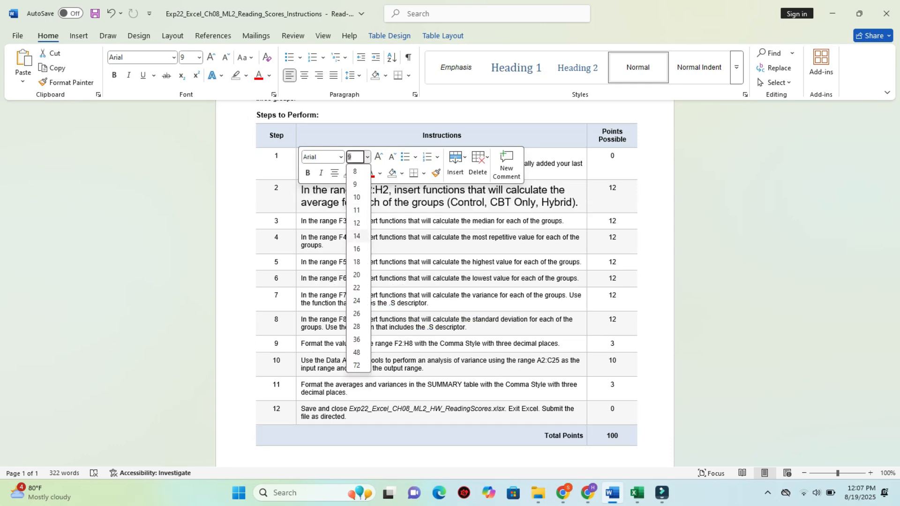
pyautogui.click(356, 236)
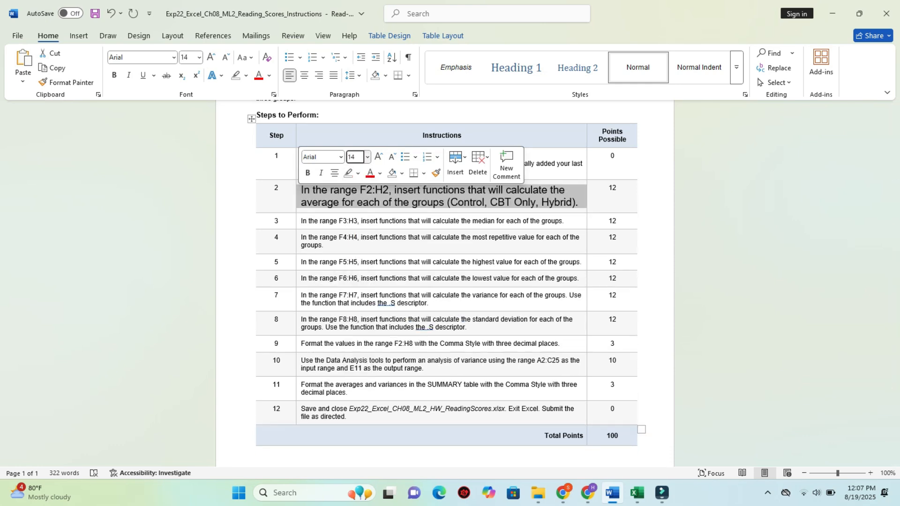
pyautogui.click(358, 174)
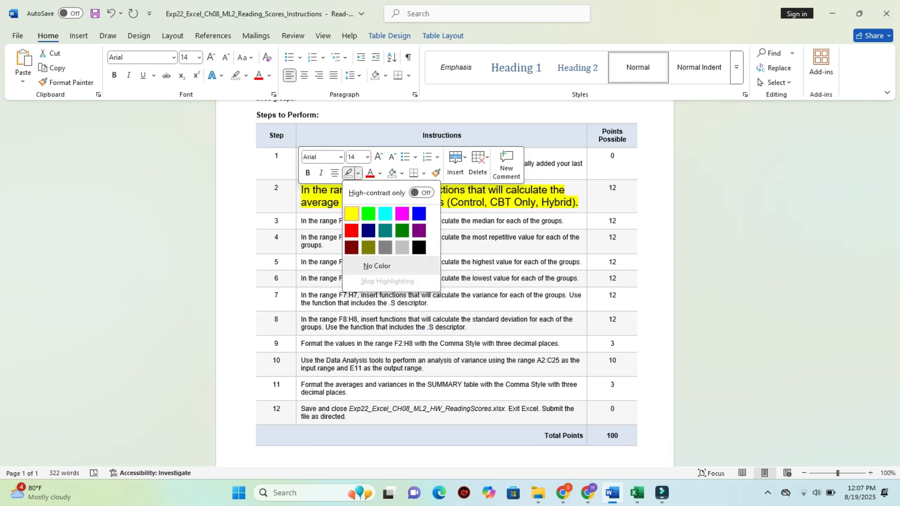
pyautogui.click(351, 214)
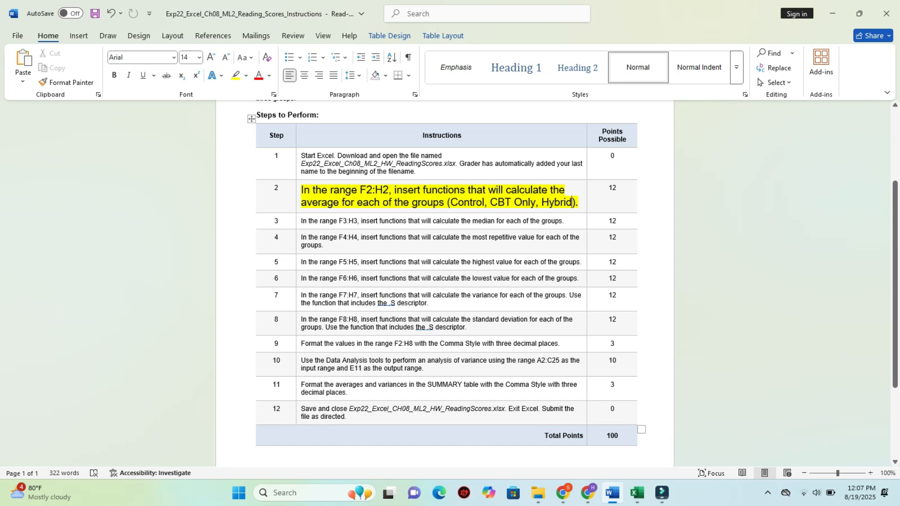
# Select F2:H2 in the Step 2 text, switch to the Excel workbook and locate that range on the Reading Performance Scores worksheet.
pyautogui.moveTo(360, 190); pyautogui.dragTo(389, 189)
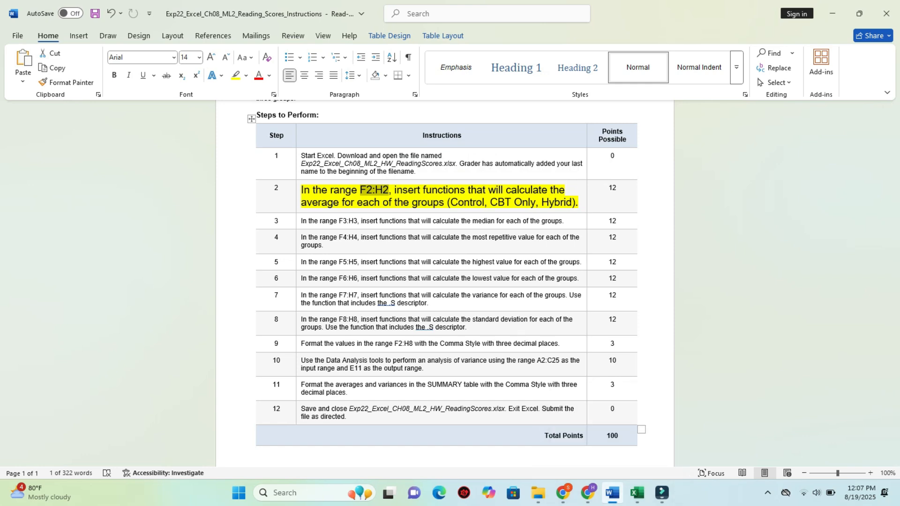
pyautogui.click(636, 493)
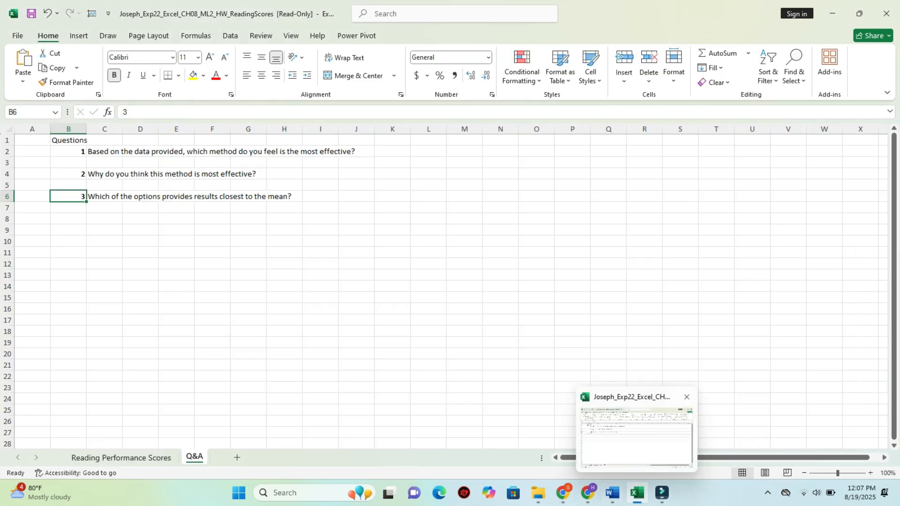
pyautogui.hotkey('ctrl', 'pageup')
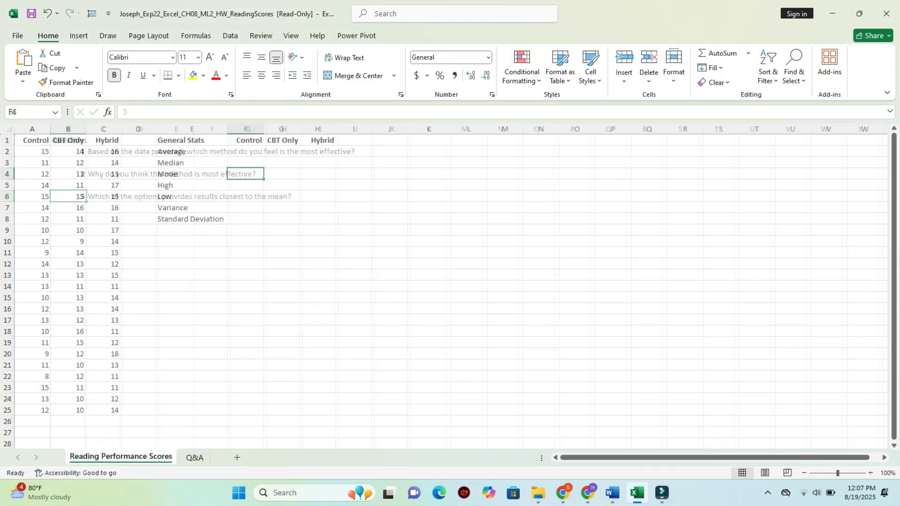
pyautogui.moveTo(245, 151); pyautogui.dragTo(317, 152)
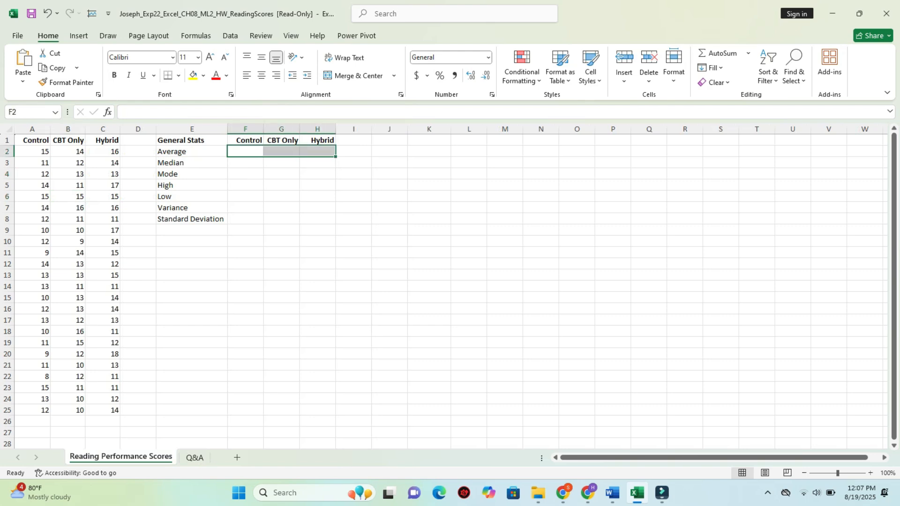
pyautogui.click(354, 174)
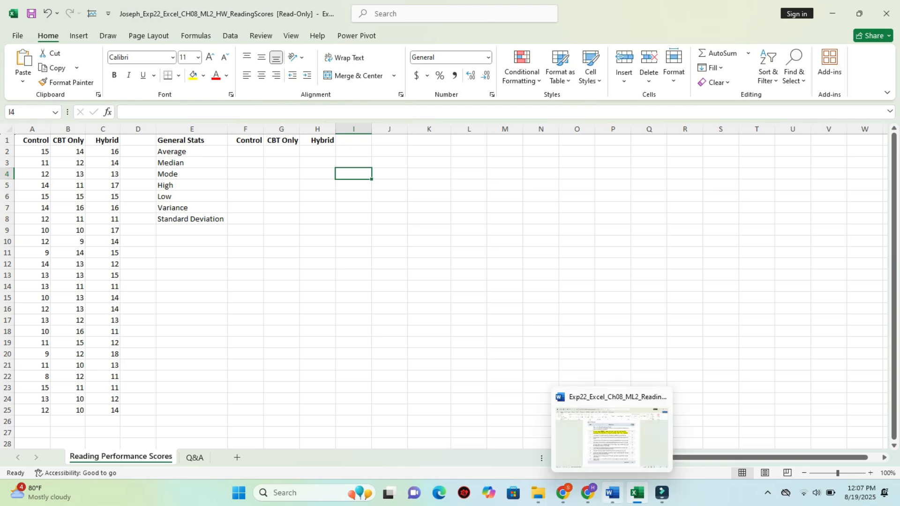
# Return to the Word instructions and select the rest of Step 2, about inserting functions for each group's average.
pyautogui.click(612, 492)
pyautogui.moveTo(394, 190); pyautogui.dragTo(541, 202)
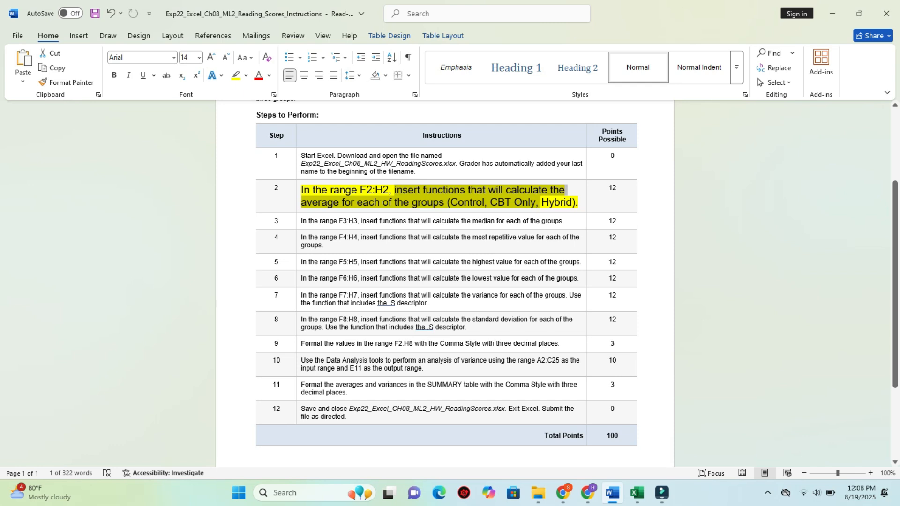
pyautogui.moveTo(539, 202); pyautogui.dragTo(580, 201)
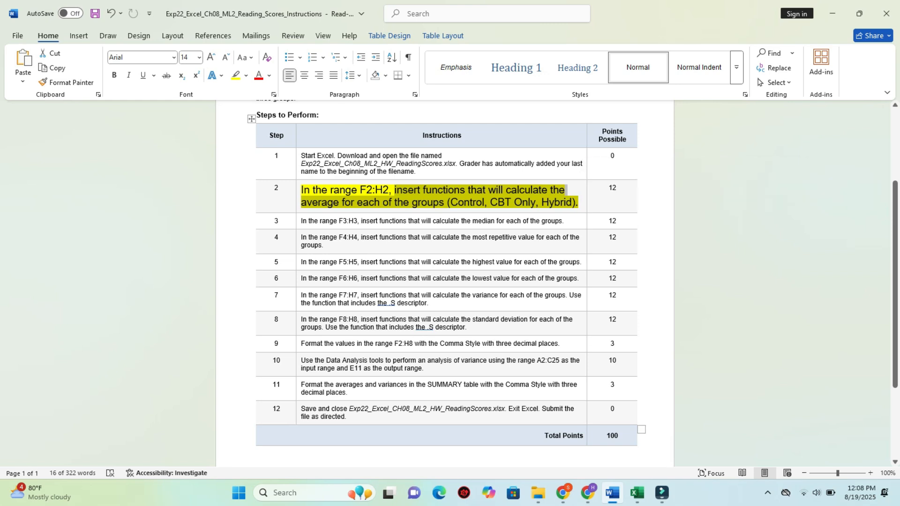
# Switch to the Excel workbook and calculate the Control group's average in F2 with the AVERAGE function over A2:A25.
pyautogui.click(636, 492)
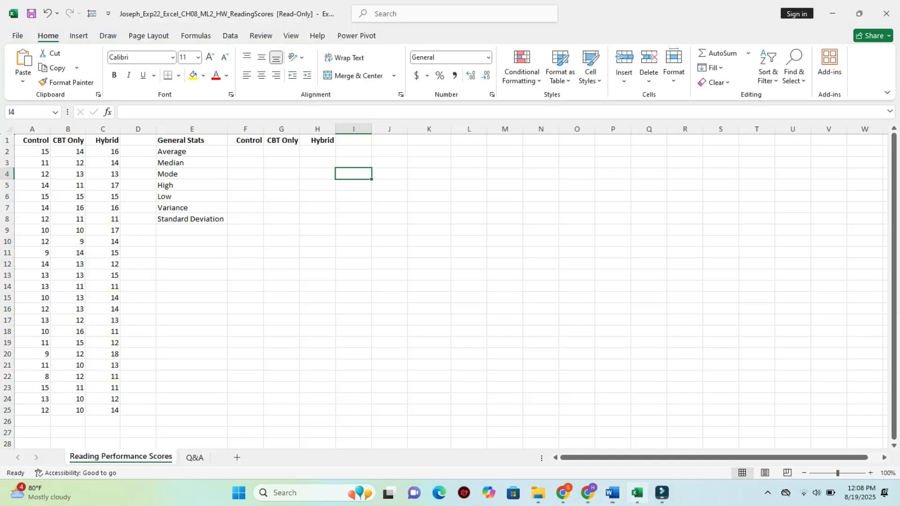
pyautogui.click(245, 151)
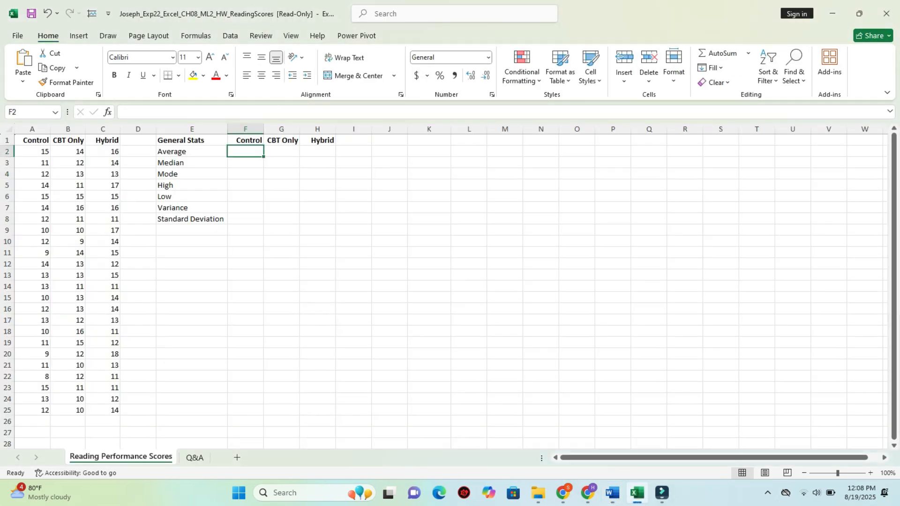
pyautogui.write('=a')
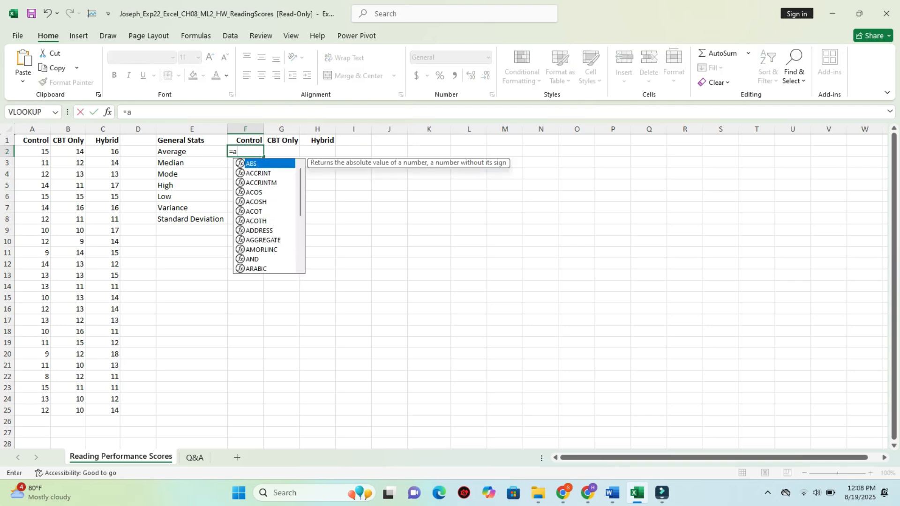
pyautogui.write('ver')
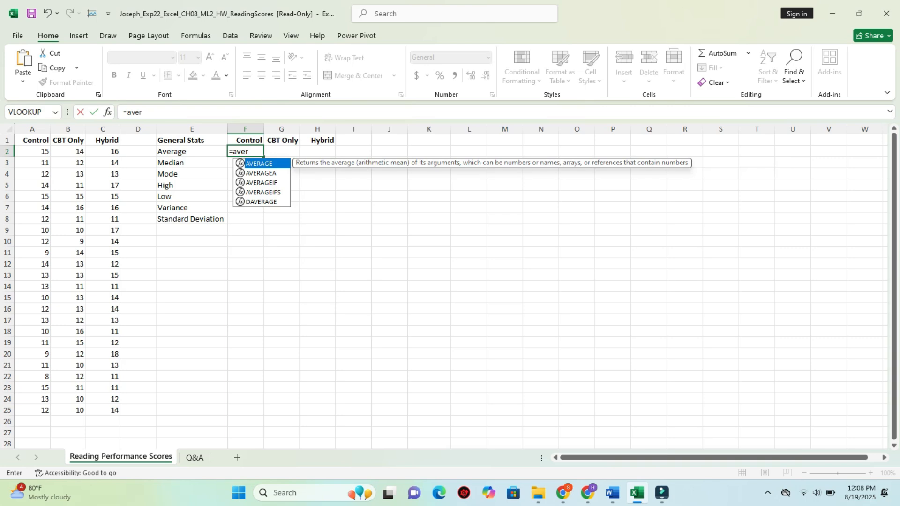
pyautogui.press('Tab')
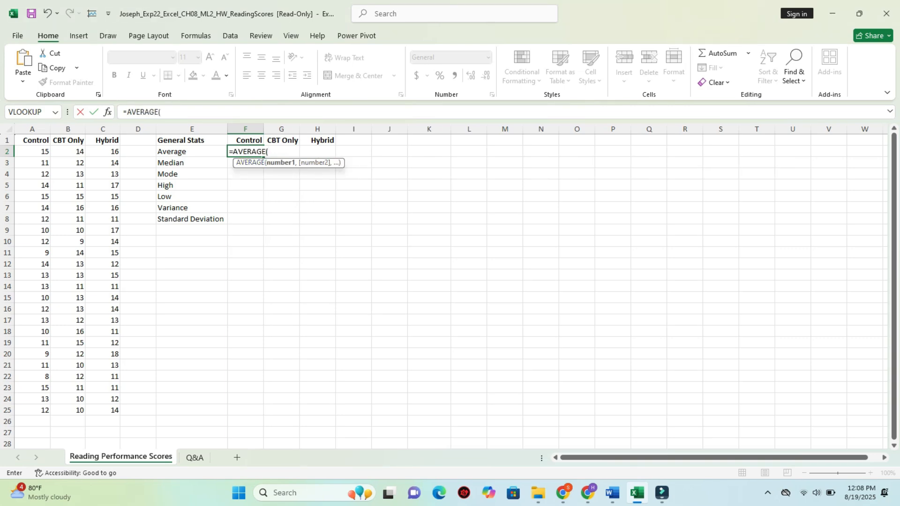
pyautogui.click(32, 151)
pyautogui.moveTo(32, 152); pyautogui.dragTo(49, 406)
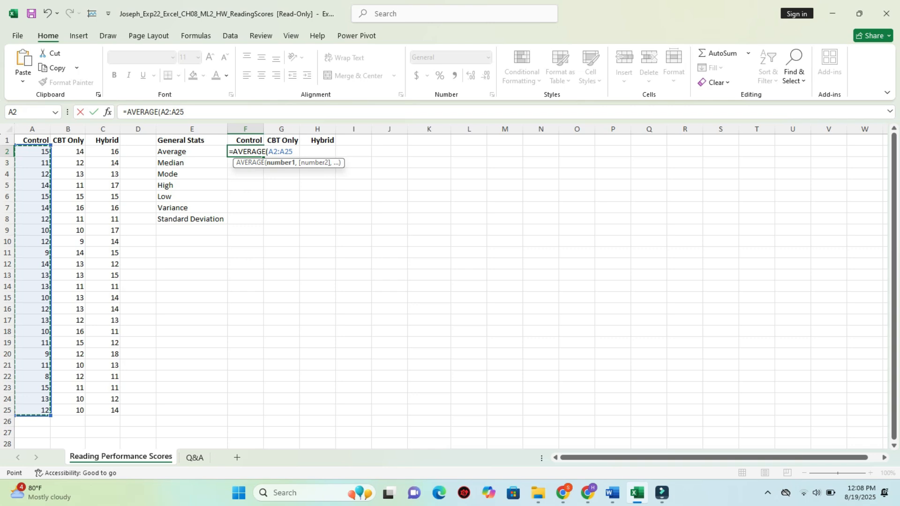
pyautogui.press('Return')
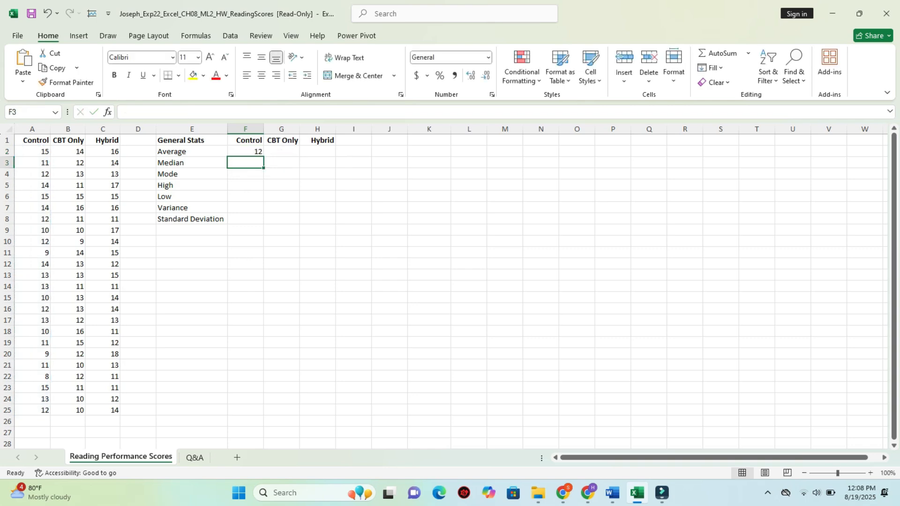
# Calculate the CBT Only group's average in G2 with the AVERAGE function over B2:B25.
pyautogui.click(281, 151)
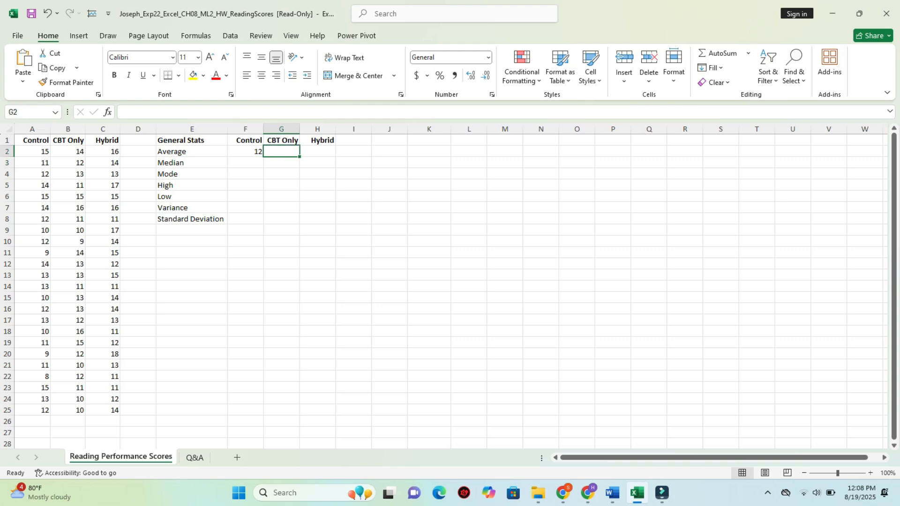
pyautogui.write('=')
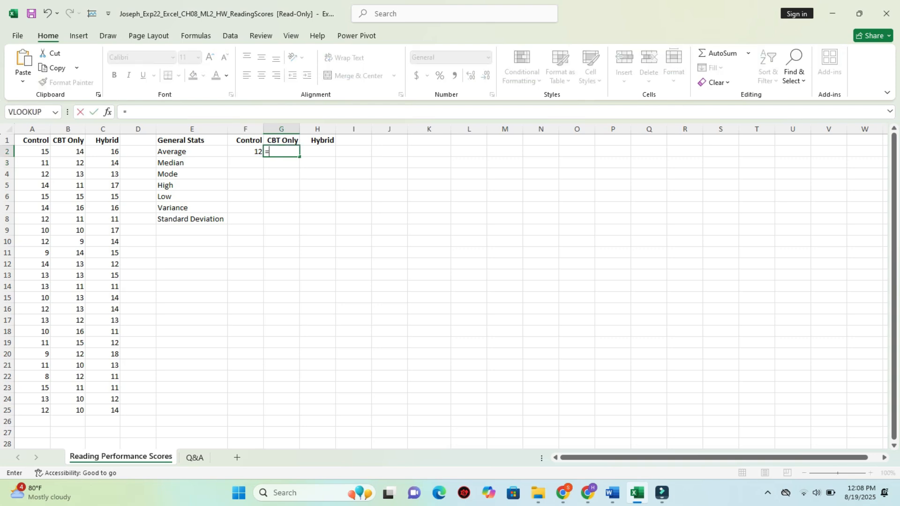
pyautogui.write('avera')
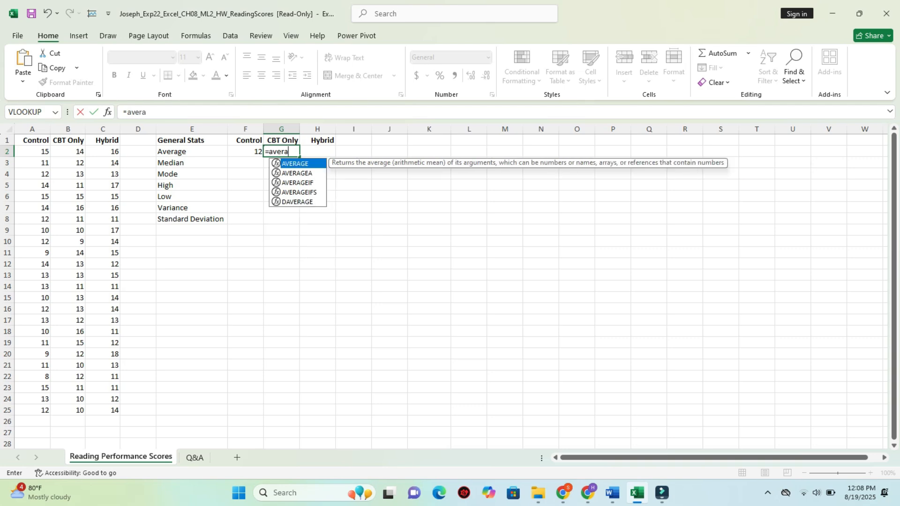
pyautogui.press('Tab')
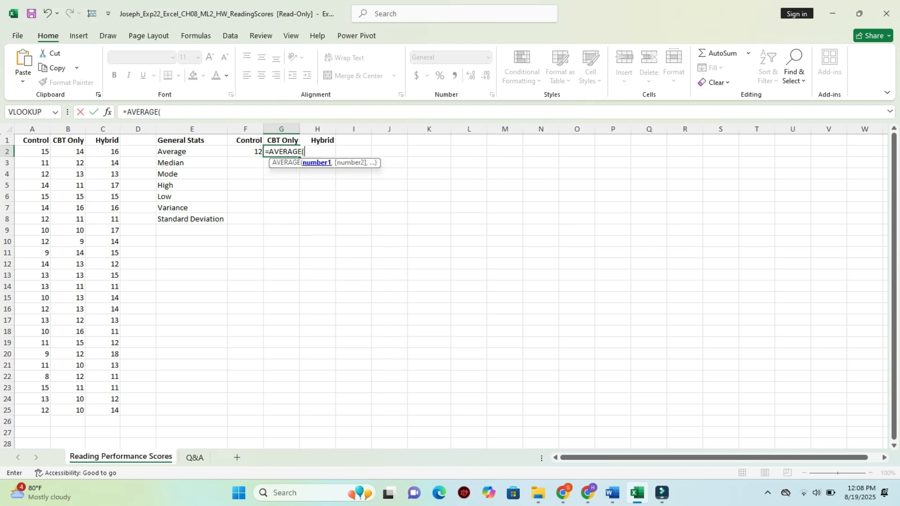
pyautogui.moveTo(68, 151); pyautogui.dragTo(77, 411)
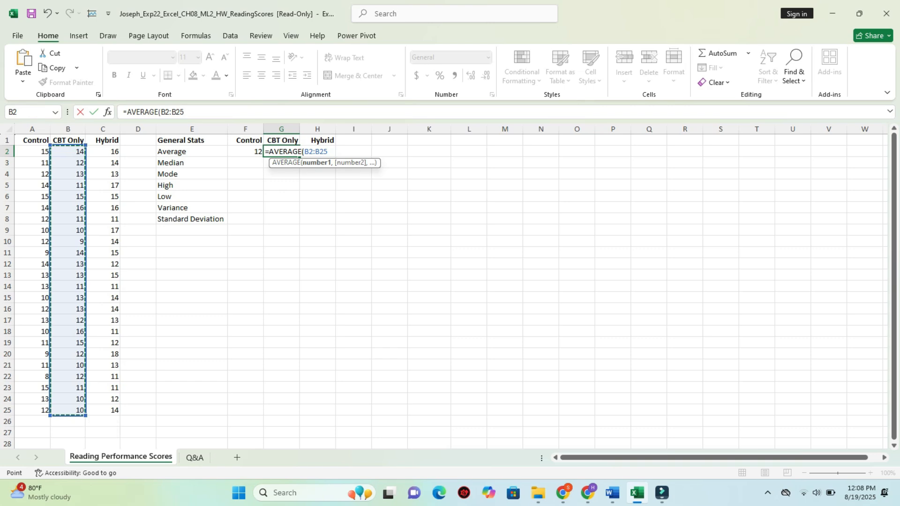
pyautogui.press('Return')
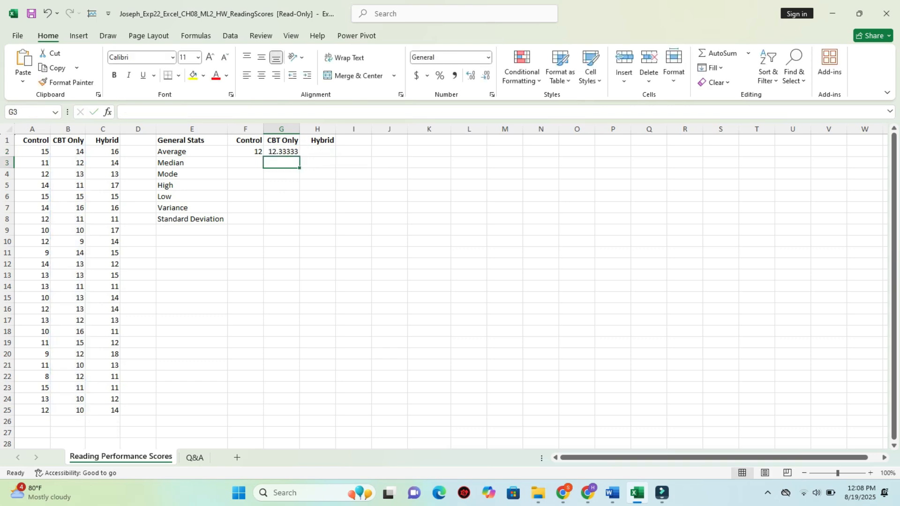
# Calculate the Hybrid group's average in H2 with =AVERAGE(C2:C25), and return to the Word instructions.
pyautogui.press('Right')
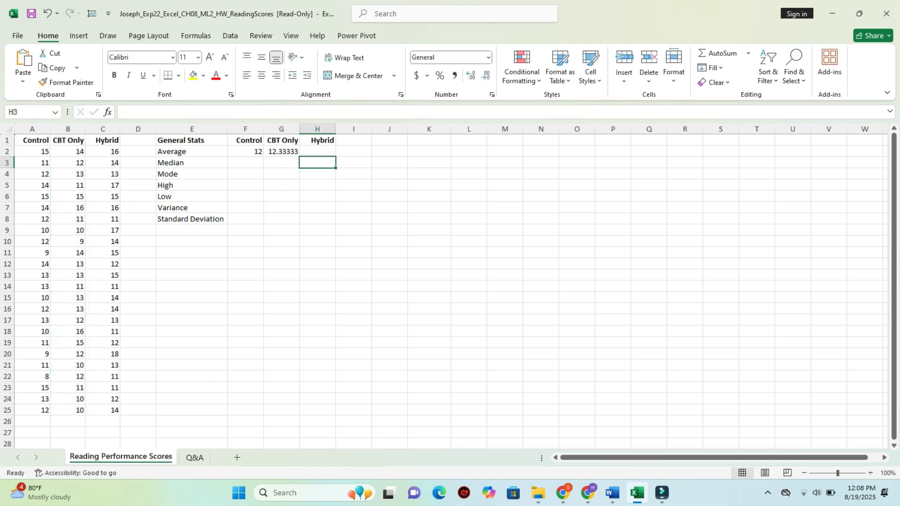
pyautogui.press('Up')
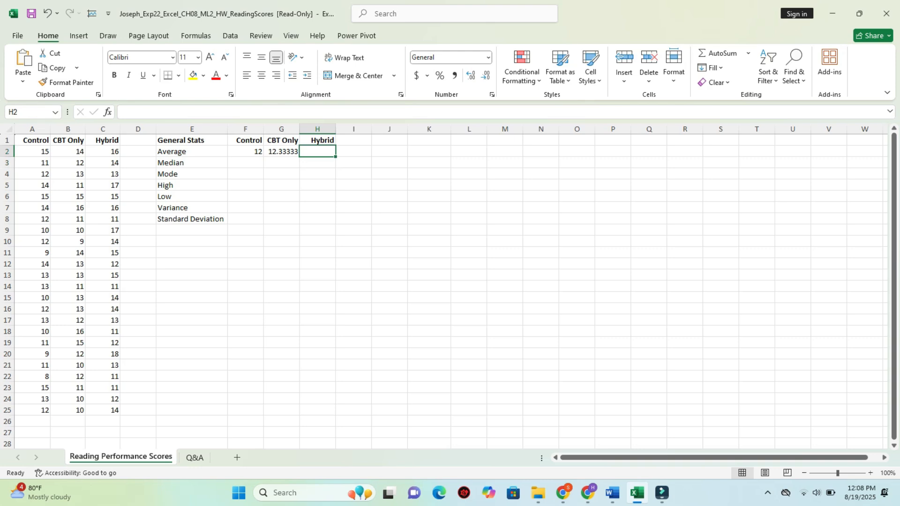
pyautogui.write('=')
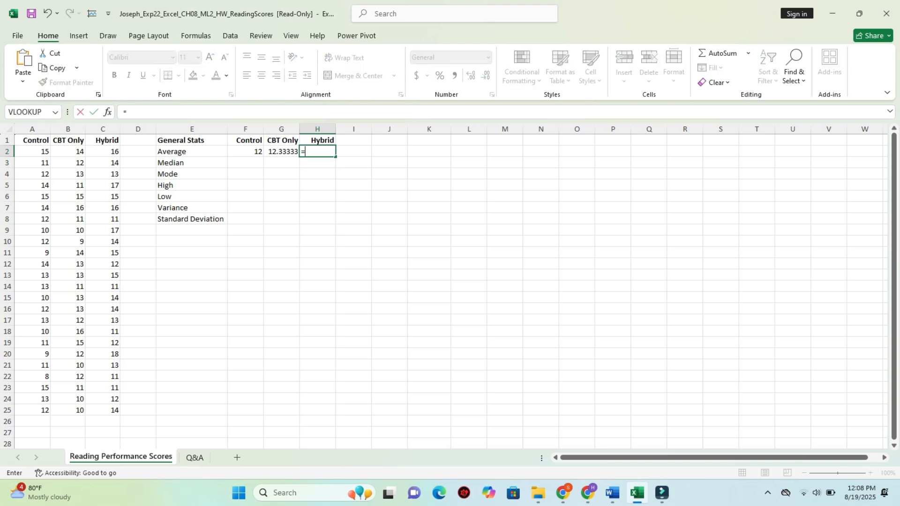
pyautogui.write('a')
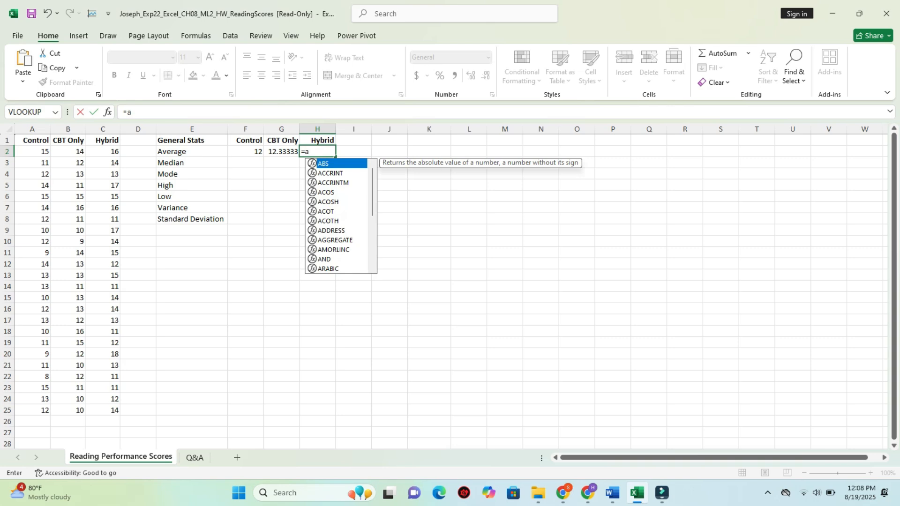
pyautogui.write('vera')
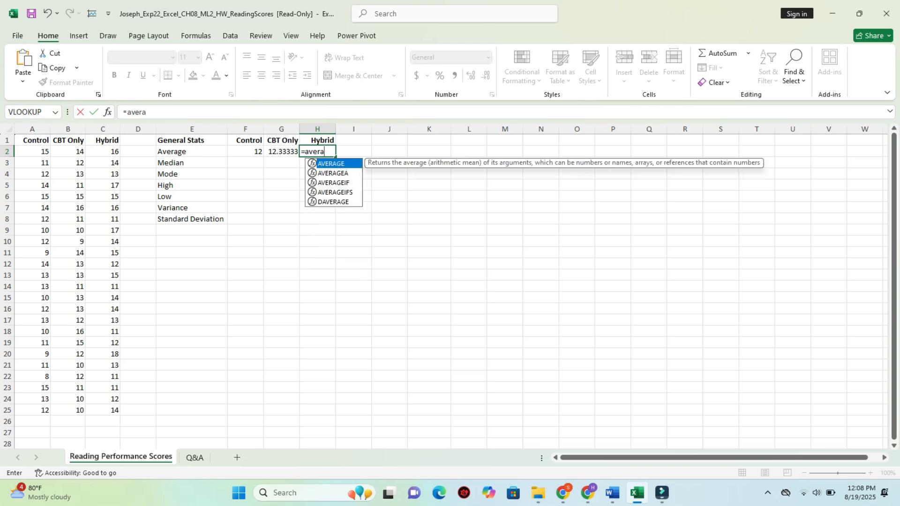
pyautogui.press('Tab')
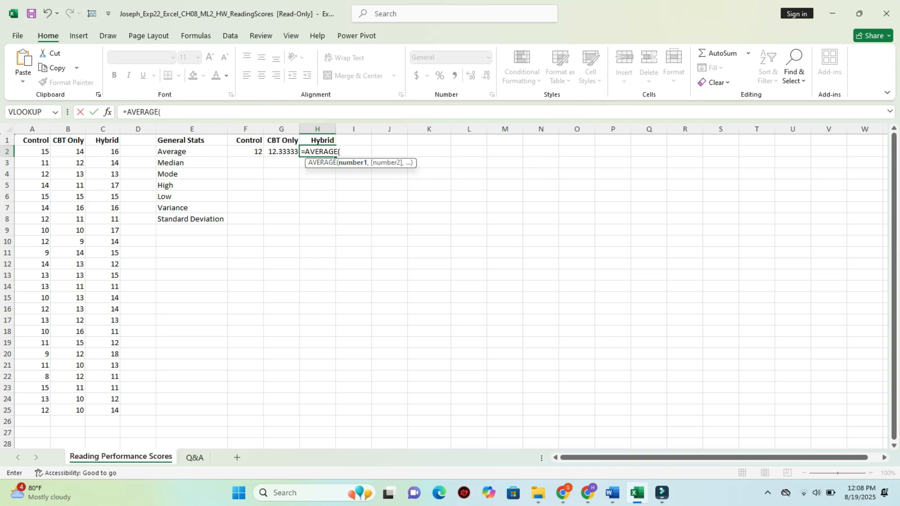
pyautogui.moveTo(103, 152); pyautogui.dragTo(108, 411)
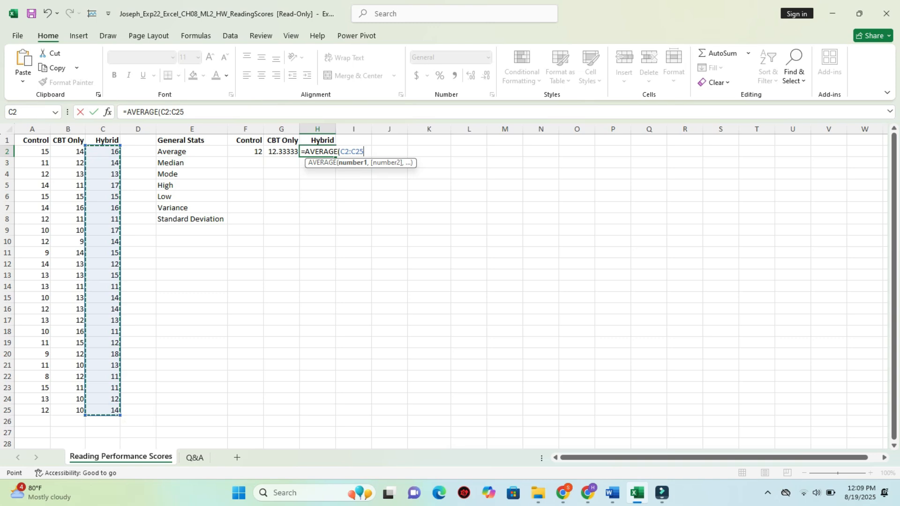
pyautogui.write(')')
pyautogui.press('Return')
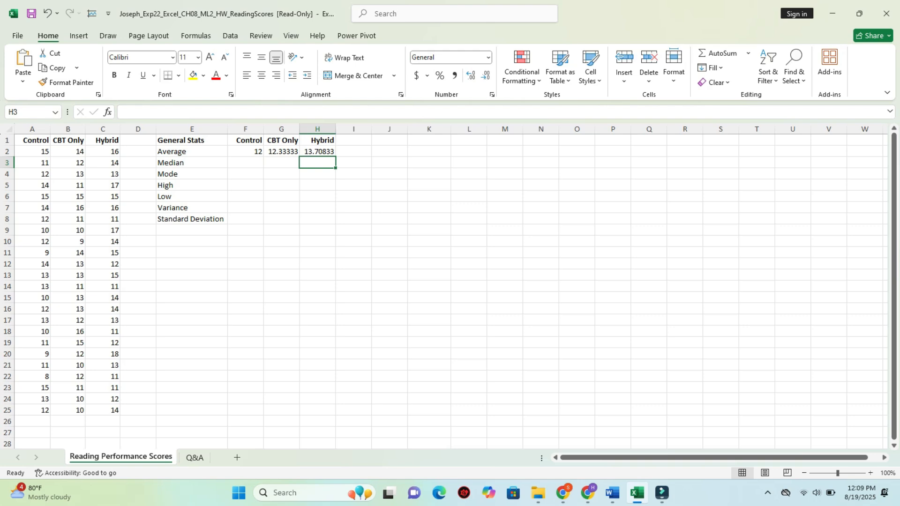
pyautogui.click(612, 492)
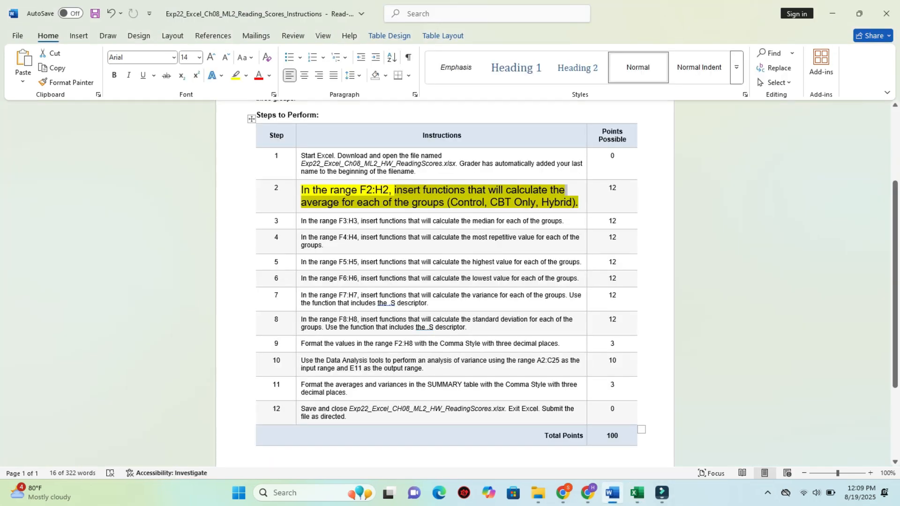
# Reset the Step 2 instruction text to font size 9 and remove its highlight colour.
pyautogui.moveTo(394, 192); pyautogui.dragTo(300, 195)
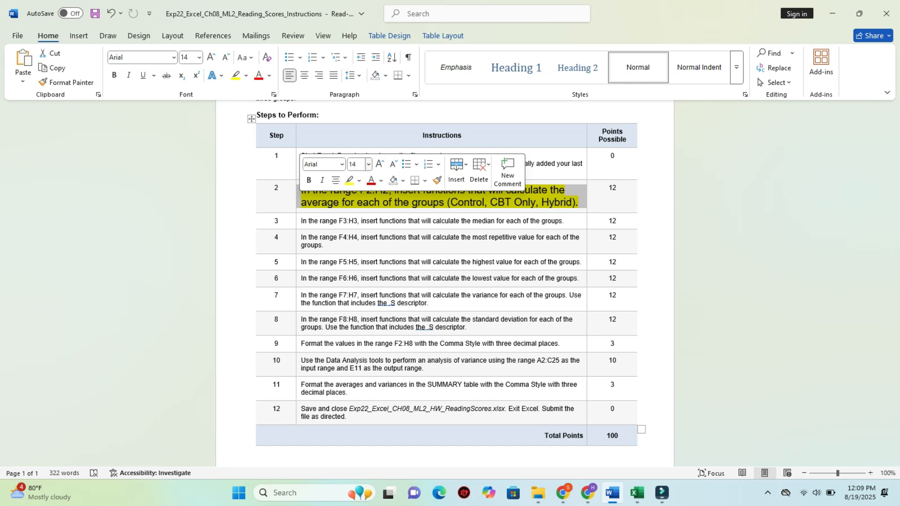
pyautogui.click(368, 164)
pyautogui.click(356, 190)
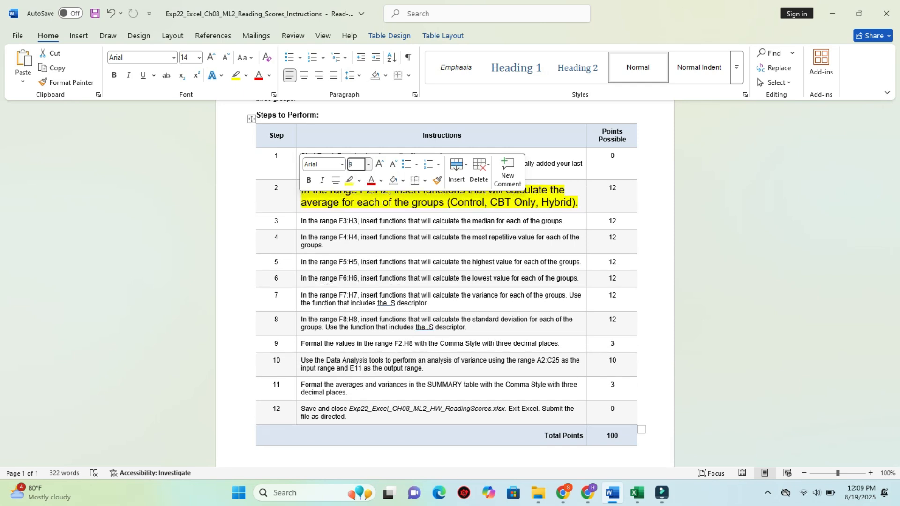
pyautogui.click(359, 181)
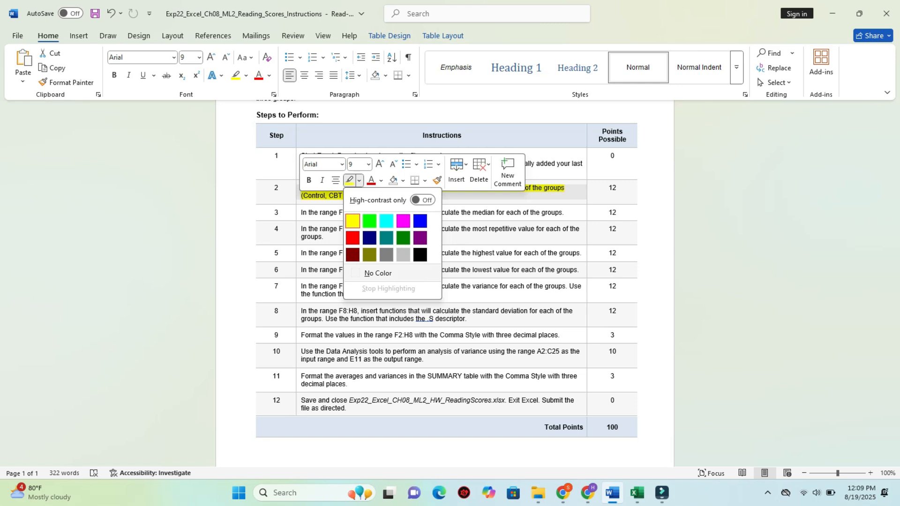
pyautogui.click(377, 273)
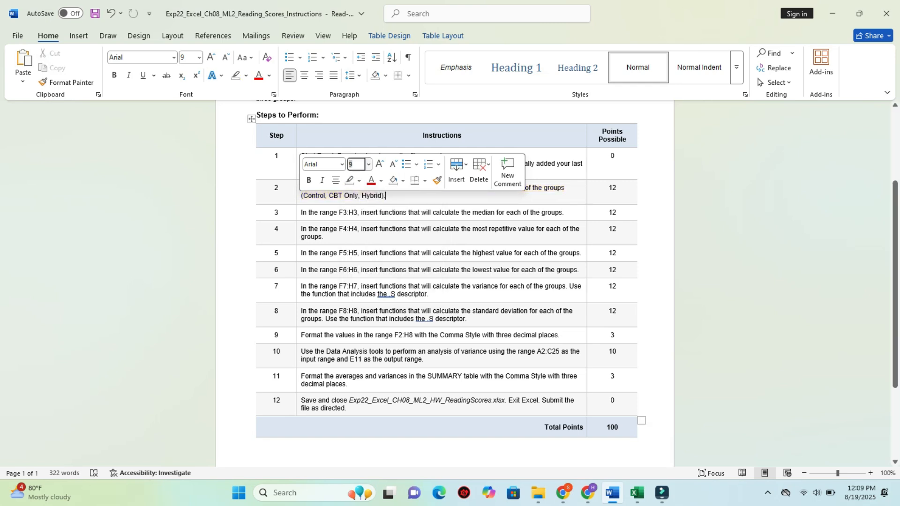
# Enlarge the Step 3 instruction text to font size 16 and highlight it in yellow.
pyautogui.click(298, 213)
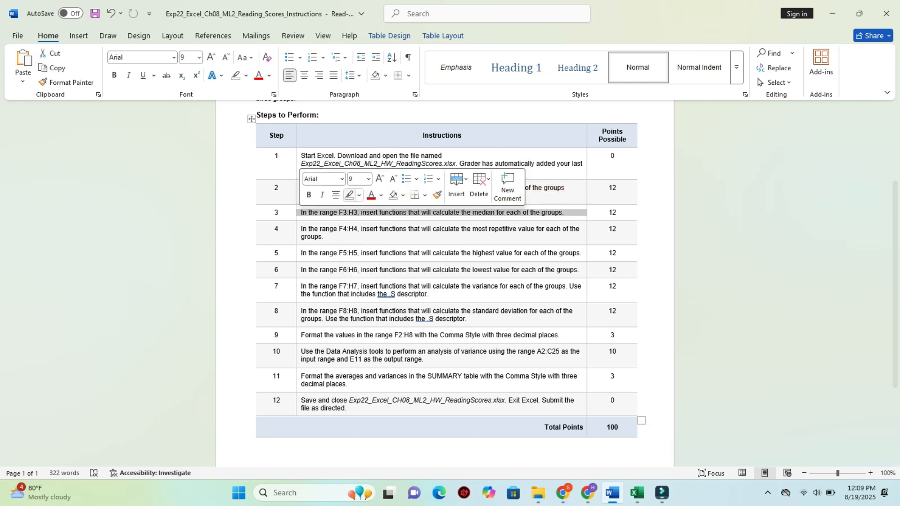
pyautogui.click(368, 179)
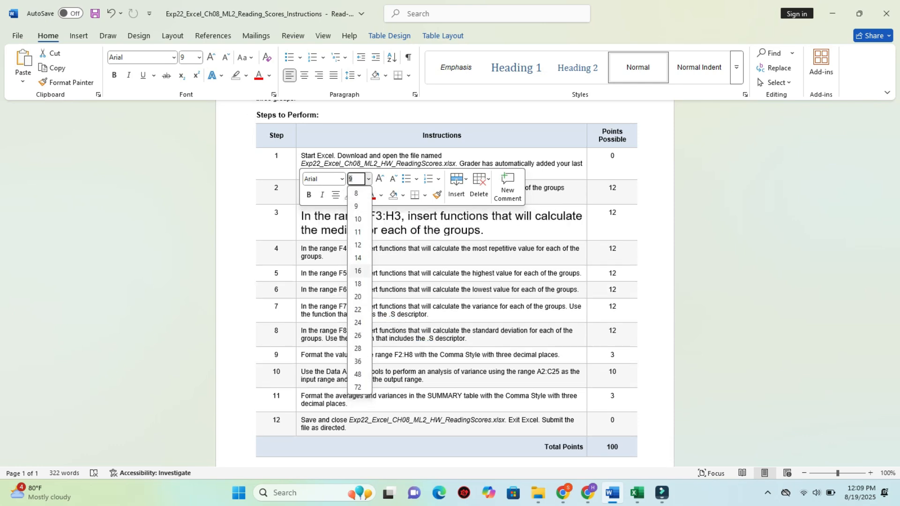
pyautogui.click(357, 271)
pyautogui.click(360, 195)
pyautogui.click(353, 235)
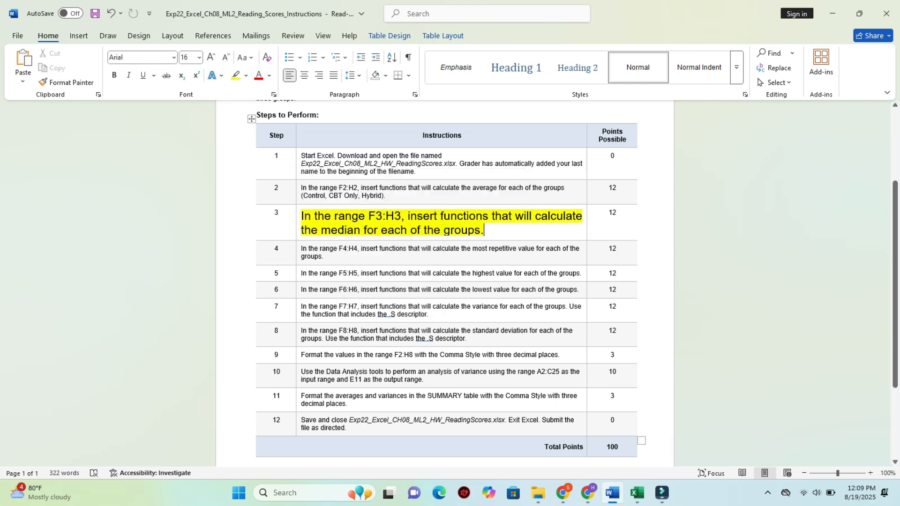
# Select the F3:H3 reference in Step 3, and locate the matching range in the Excel workbook.
pyautogui.moveTo(368, 216); pyautogui.dragTo(401, 217)
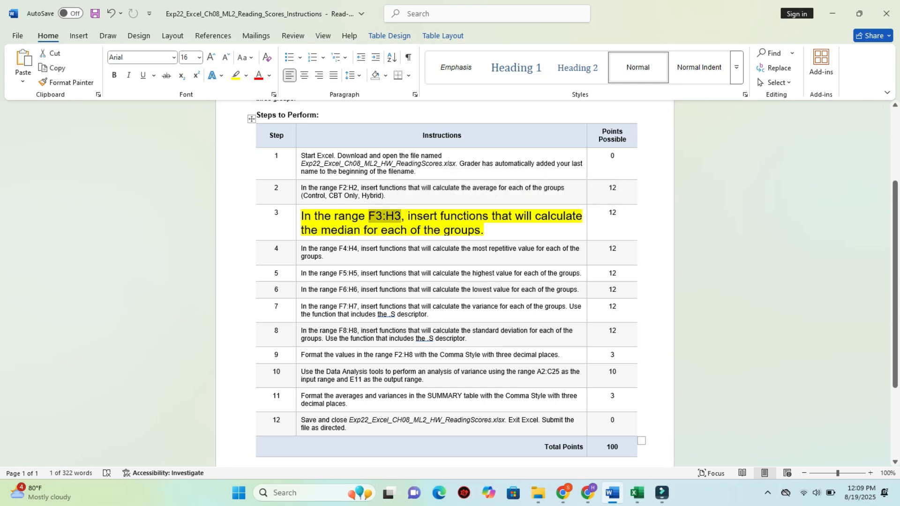
pyautogui.click(637, 493)
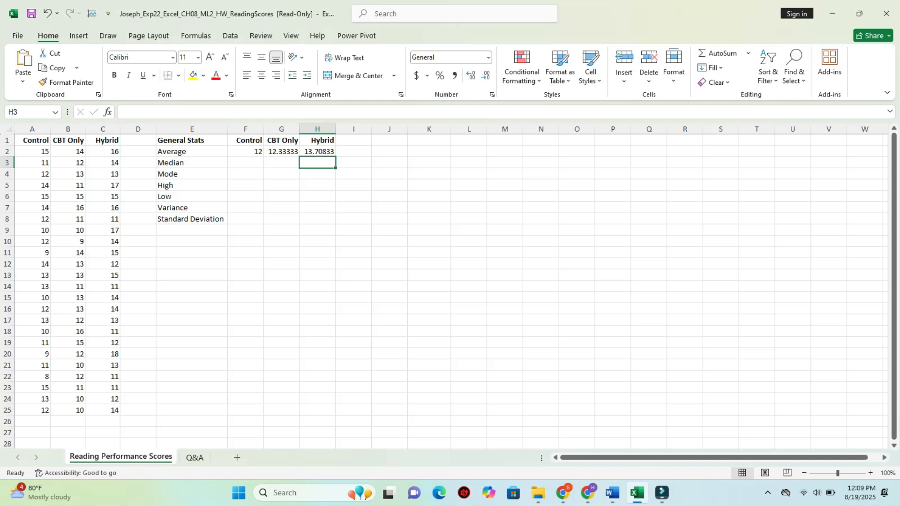
pyautogui.moveTo(245, 162); pyautogui.dragTo(318, 162)
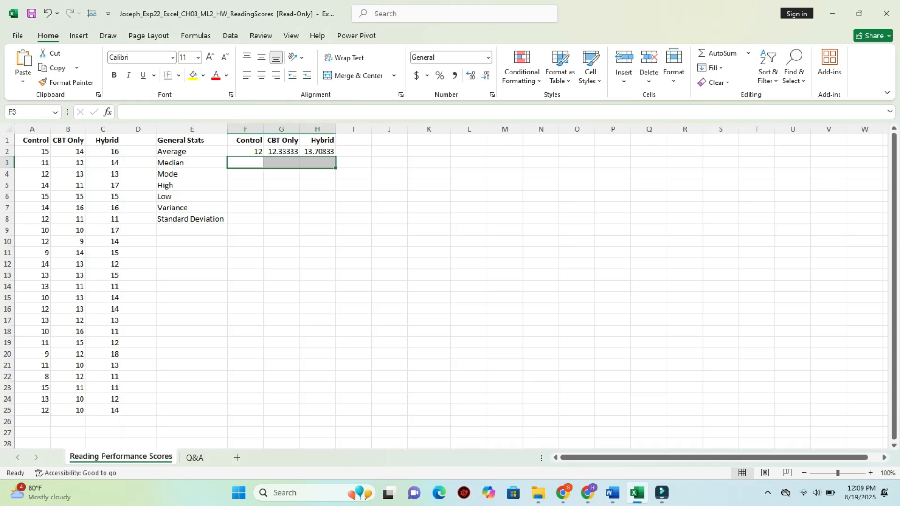
pyautogui.click(354, 163)
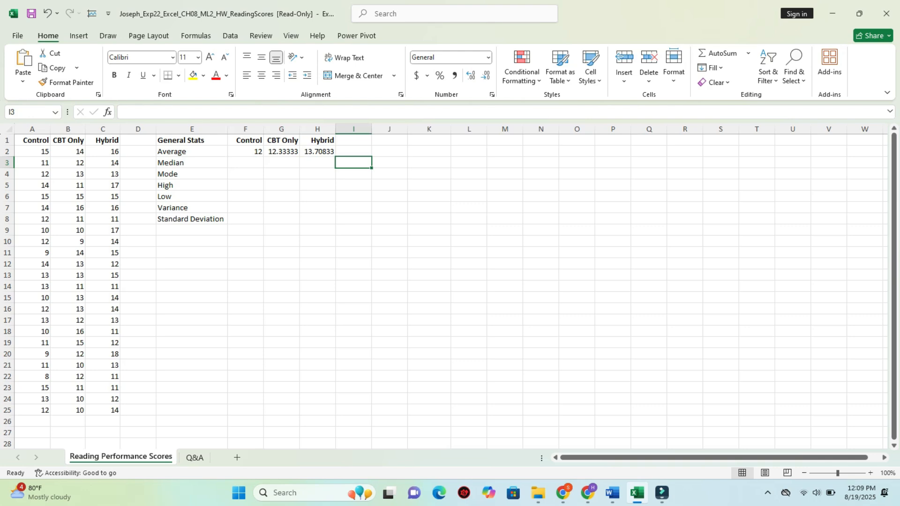
# Return to the Word instructions and select the rest of Step 3, about inserting functions for each group's median.
pyautogui.click(612, 492)
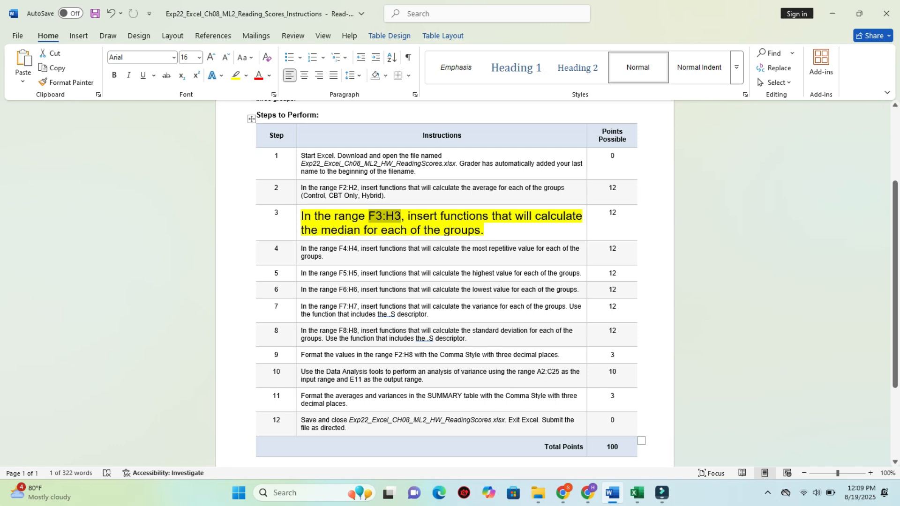
pyautogui.moveTo(407, 217); pyautogui.dragTo(483, 231)
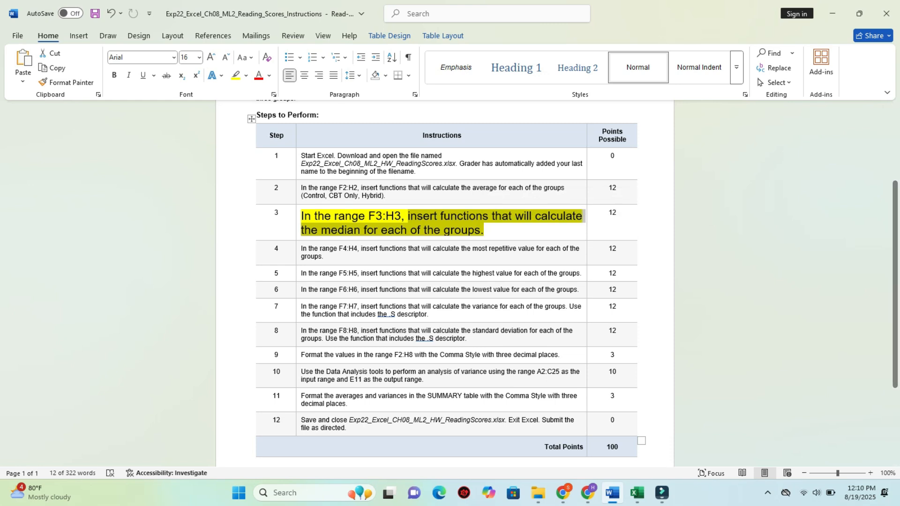
# Switch to the Excel workbook and calculate the Control group's median in F3 with the MEDIAN function over A2:A25.
pyautogui.click(636, 492)
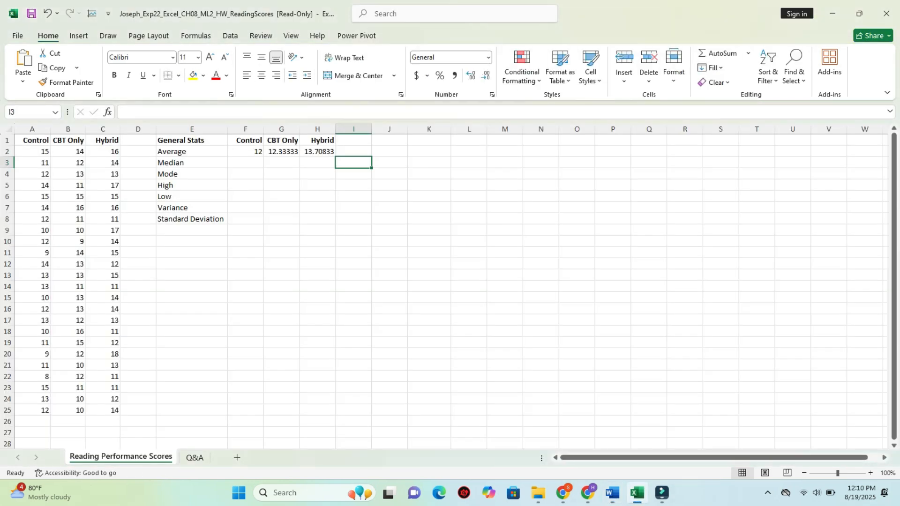
pyautogui.click(245, 163)
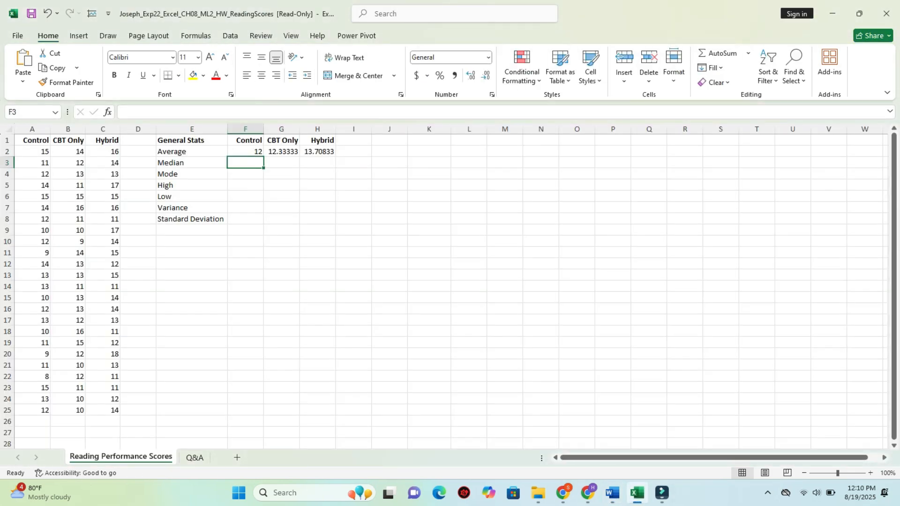
pyautogui.write('=m')
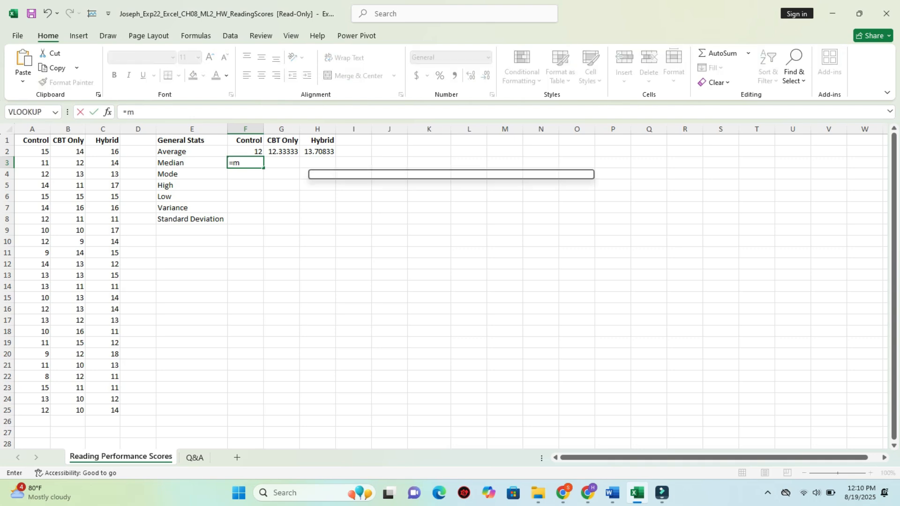
pyautogui.write('ew')
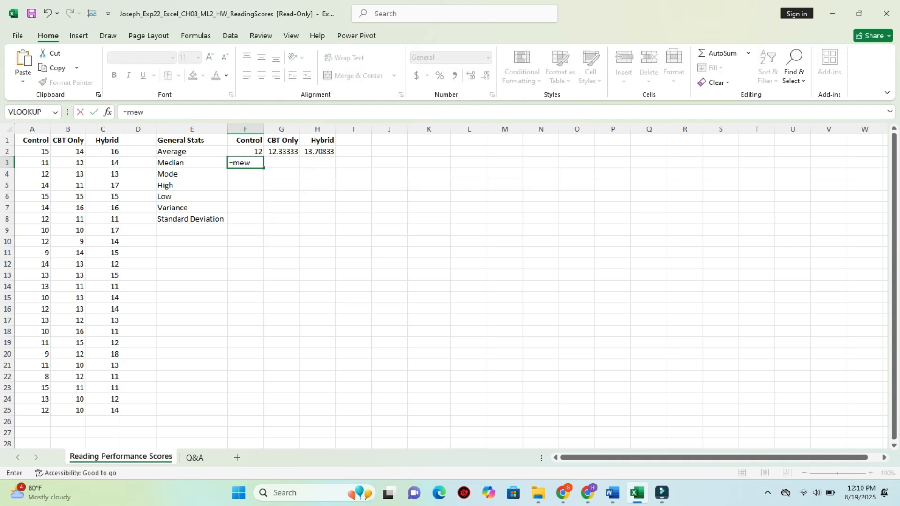
pyautogui.press('BackSpace')
pyautogui.write('dia')
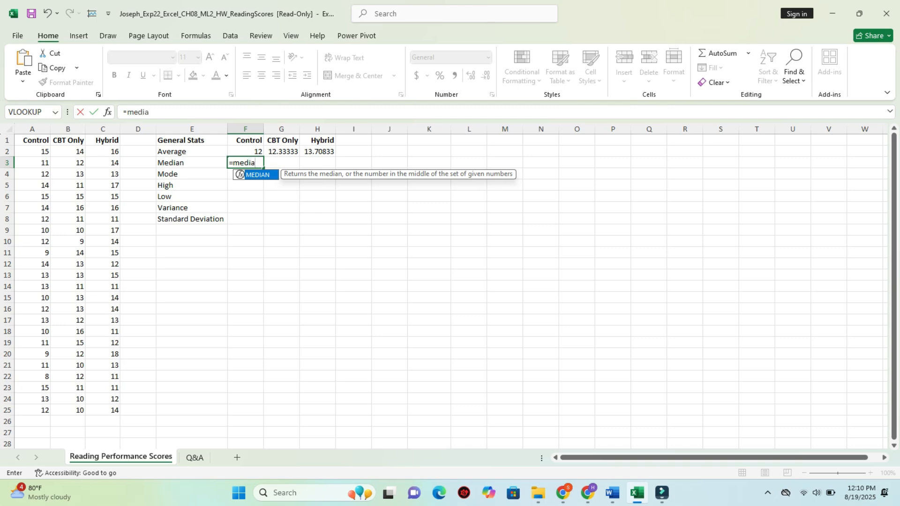
pyautogui.press('Tab')
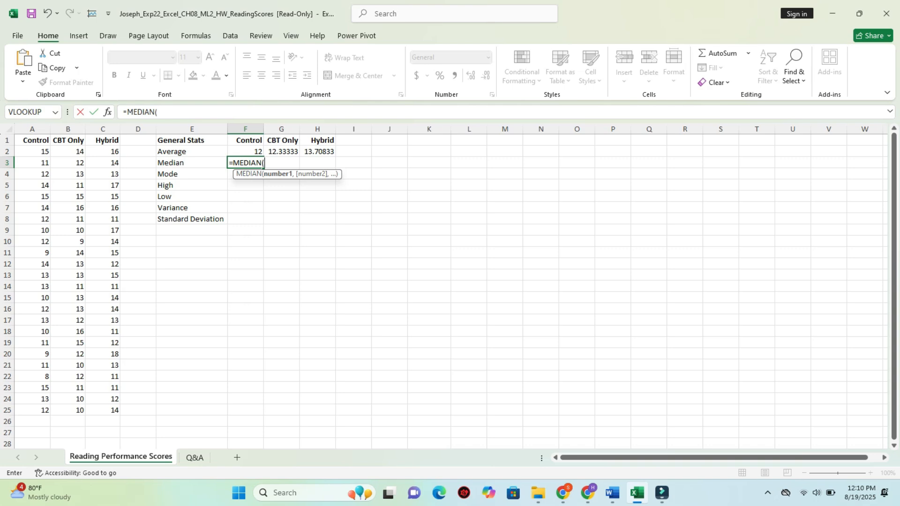
pyautogui.moveTo(33, 151); pyautogui.dragTo(44, 412)
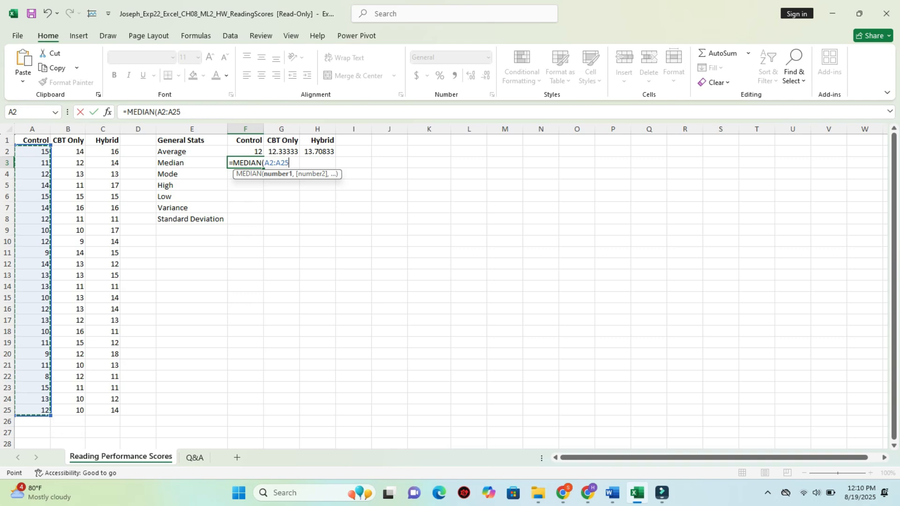
pyautogui.press('Return')
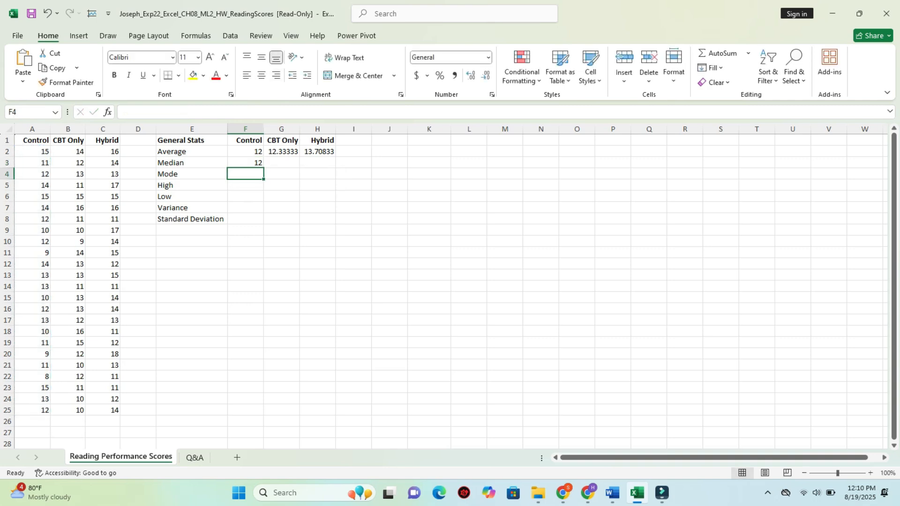
# Calculate the CBT Only group's median in G3 with the MEDIAN function over B2:B25.
pyautogui.click(281, 163)
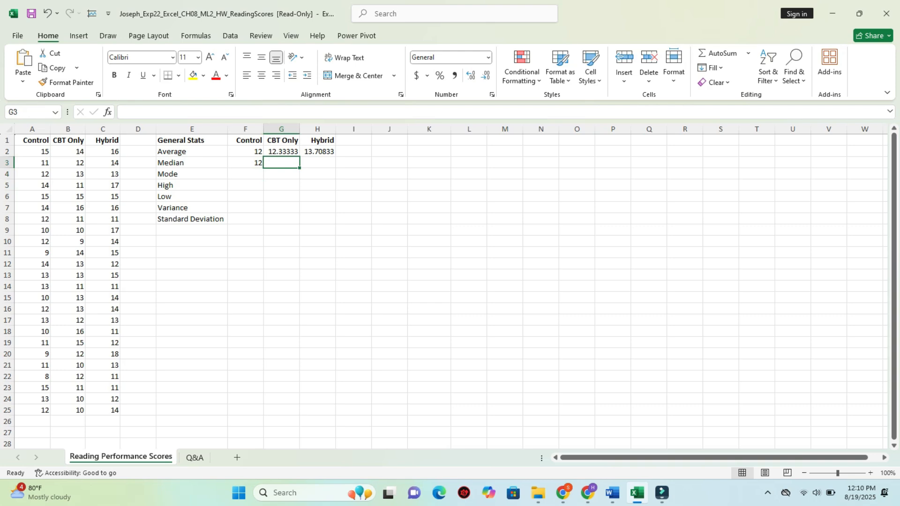
pyautogui.write('=med')
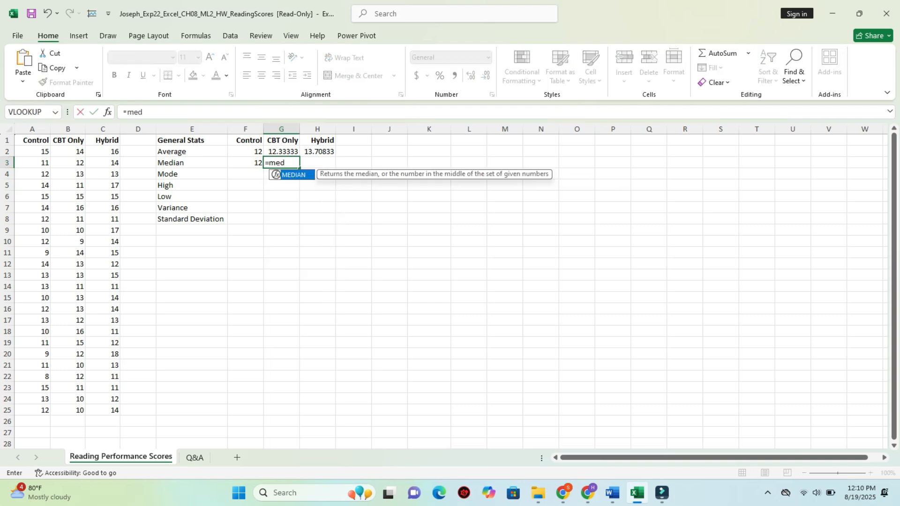
pyautogui.write('ia')
pyautogui.press('Tab')
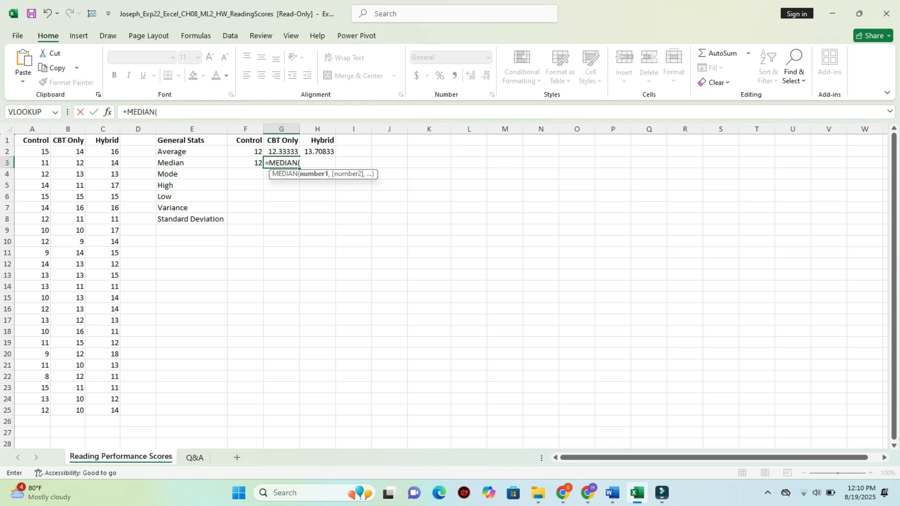
pyautogui.moveTo(70, 151); pyautogui.dragTo(71, 410)
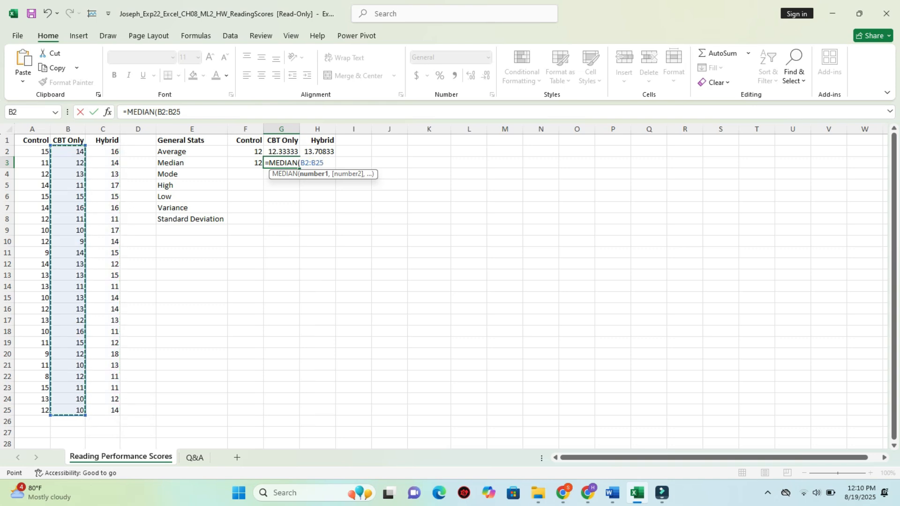
pyautogui.press('Return')
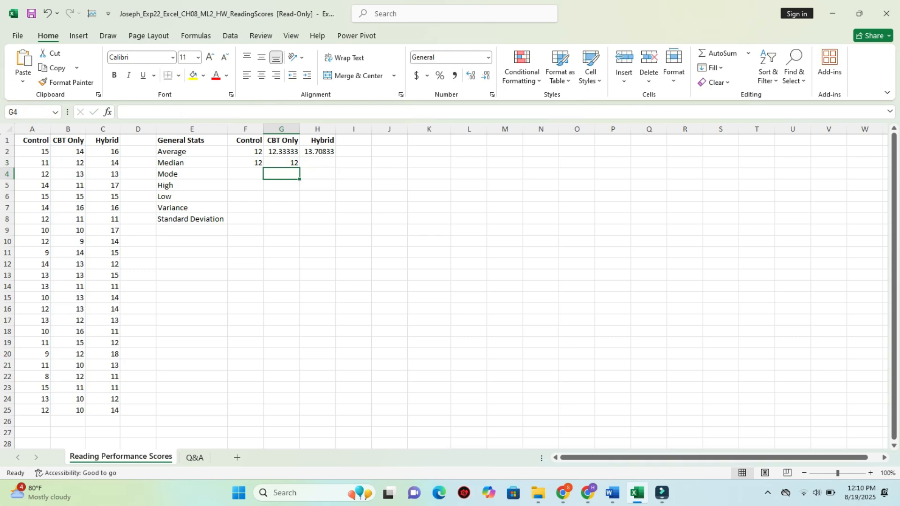
# Calculate the Hybrid group's median in H3 with the MEDIAN function over C2:C25, and return to the Word instructions.
pyautogui.click(317, 163)
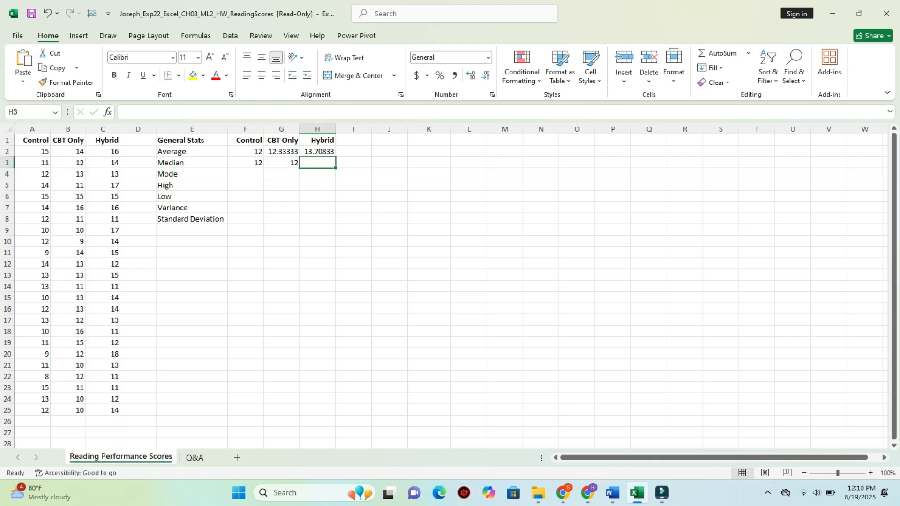
pyautogui.write('=me')
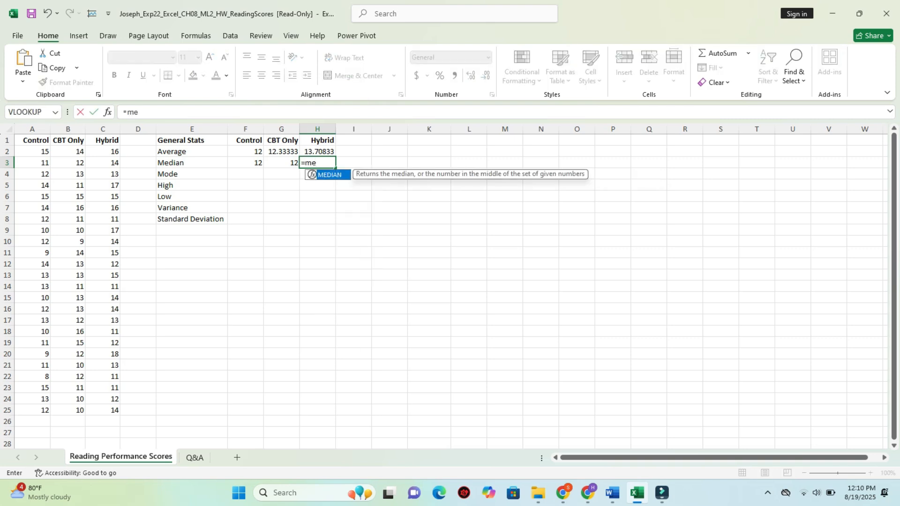
pyautogui.write('dian')
pyautogui.press('Tab')
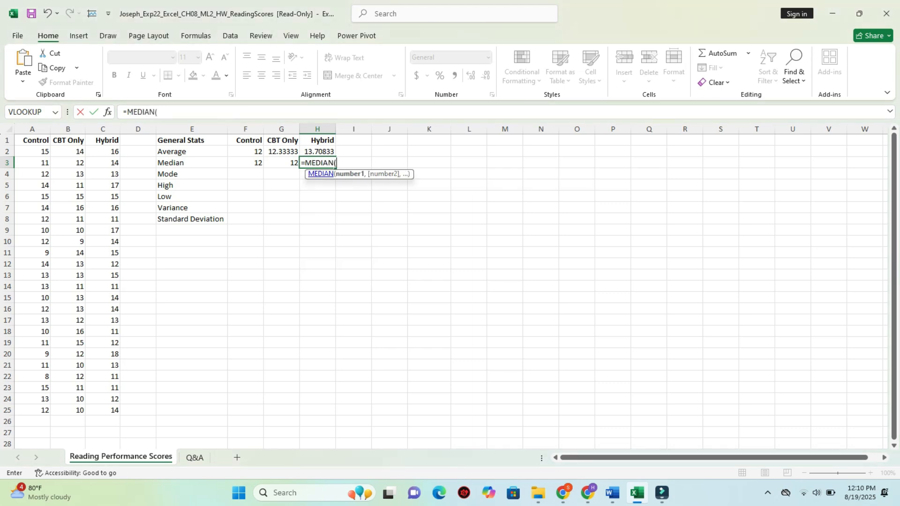
pyautogui.moveTo(103, 152); pyautogui.dragTo(103, 410)
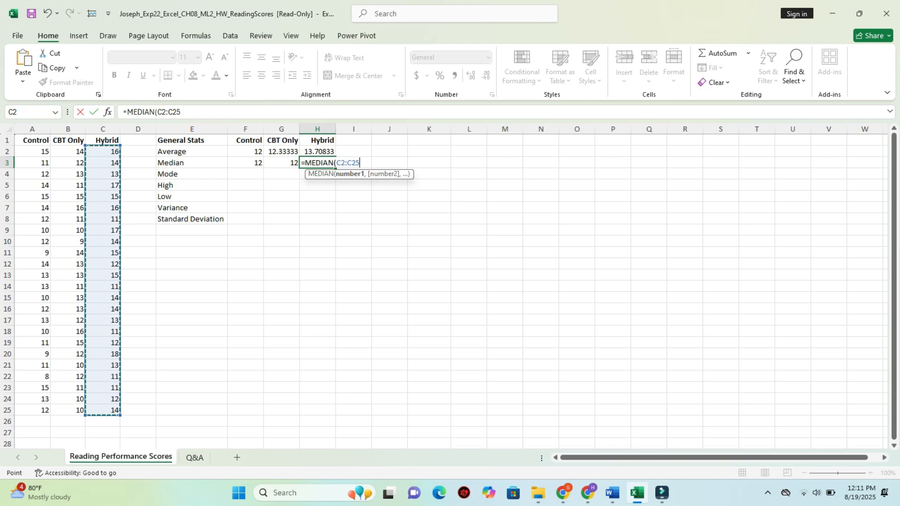
pyautogui.press('Return')
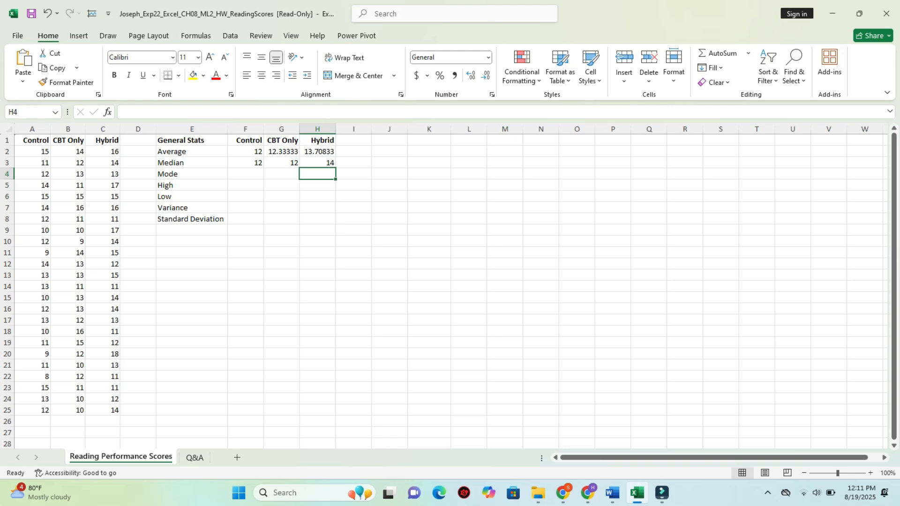
pyautogui.click(281, 163)
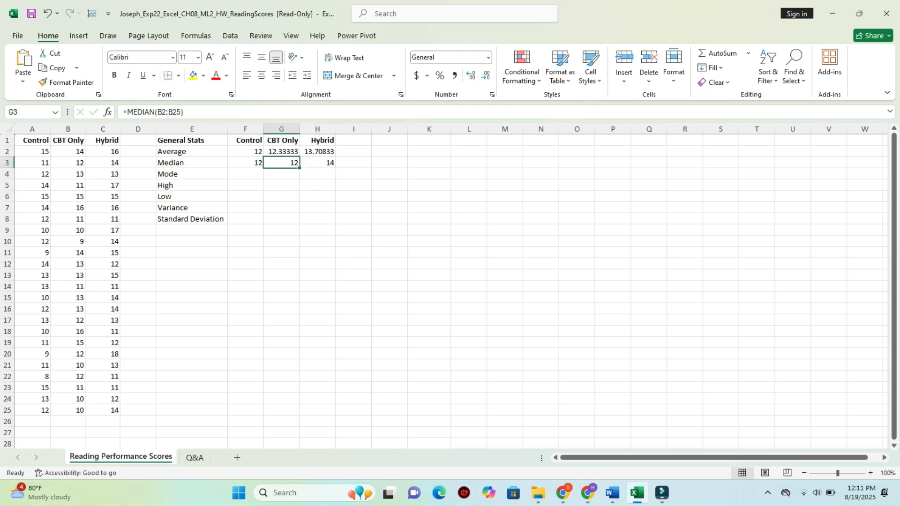
pyautogui.click(317, 174)
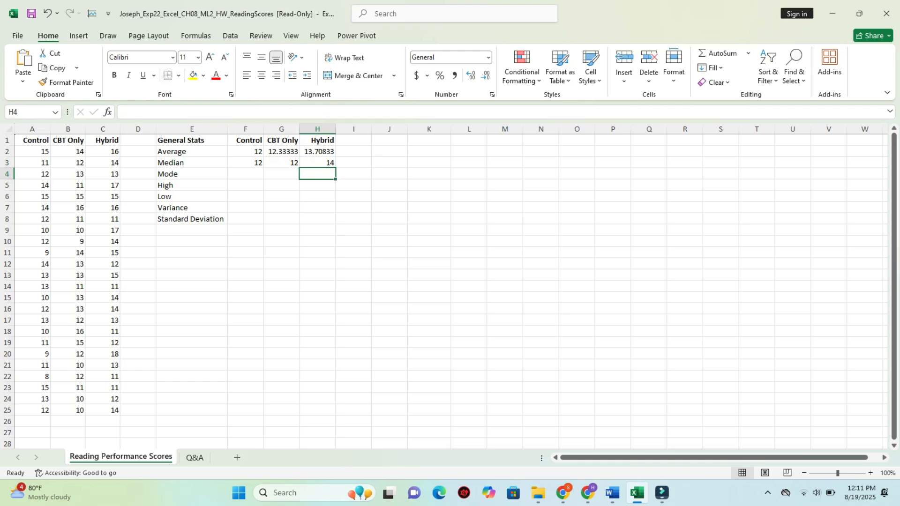
pyautogui.click(389, 163)
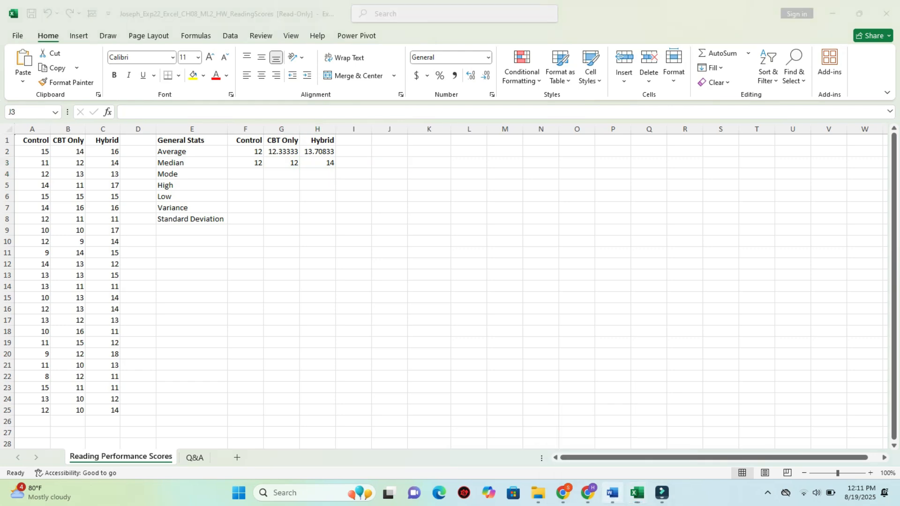
pyautogui.click(612, 492)
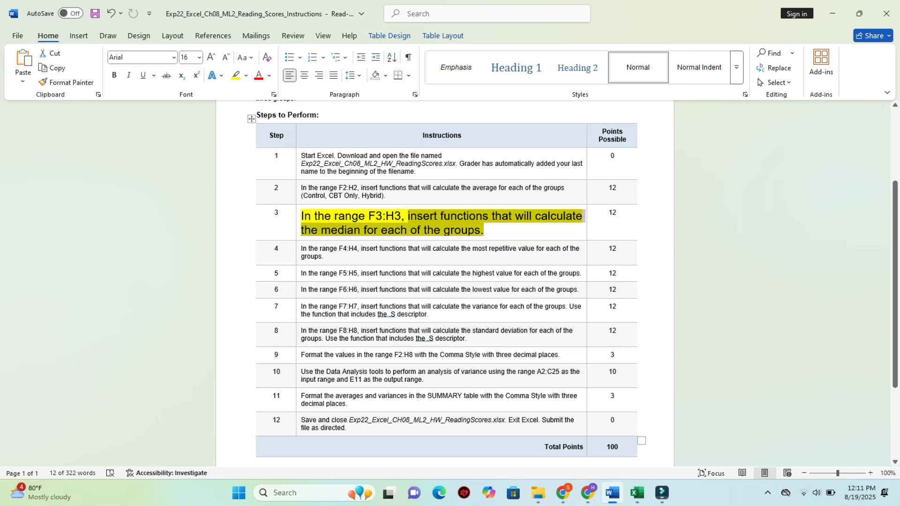
# Reset the Step 3 instruction text to font size 9 and remove its highlighting.
pyautogui.moveTo(408, 217); pyautogui.dragTo(302, 217)
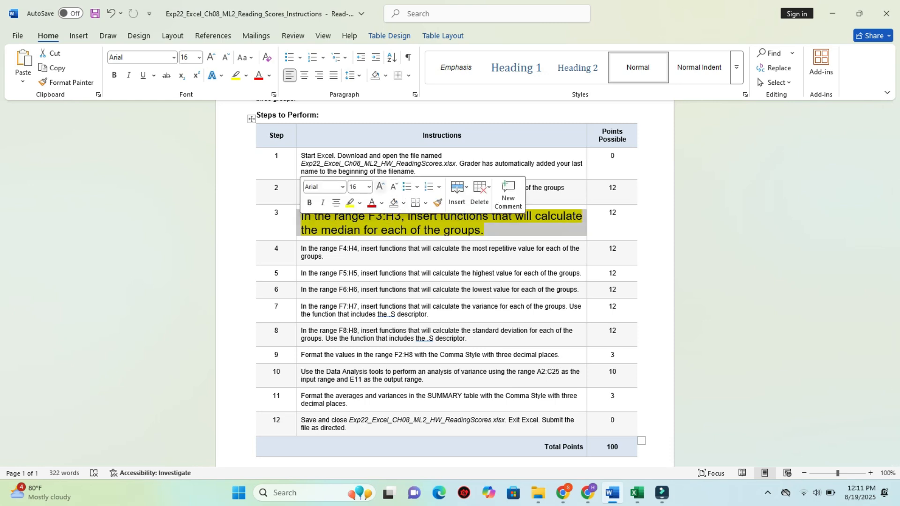
pyautogui.click(369, 186)
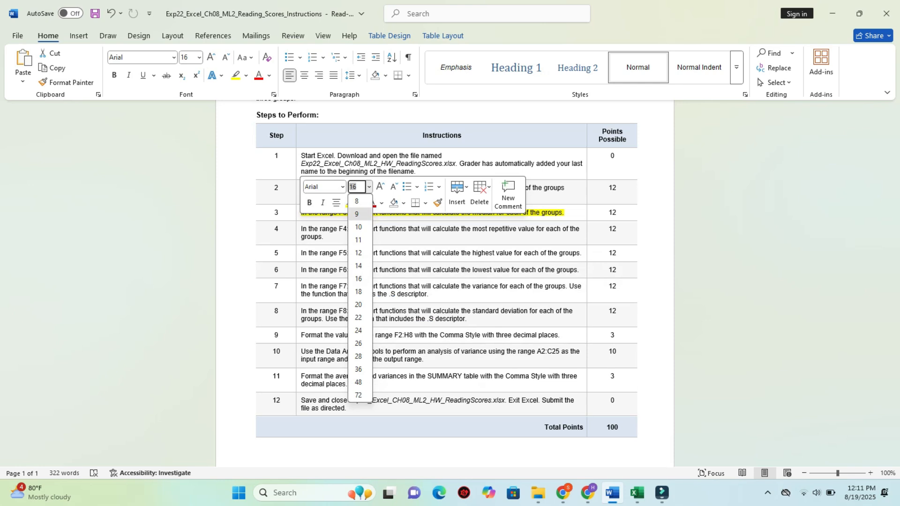
pyautogui.click(356, 212)
pyautogui.click(359, 203)
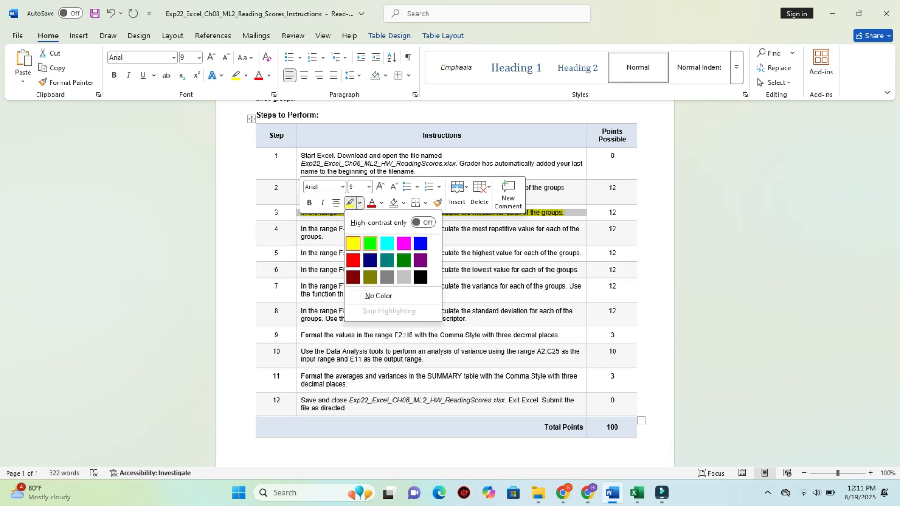
pyautogui.click(378, 295)
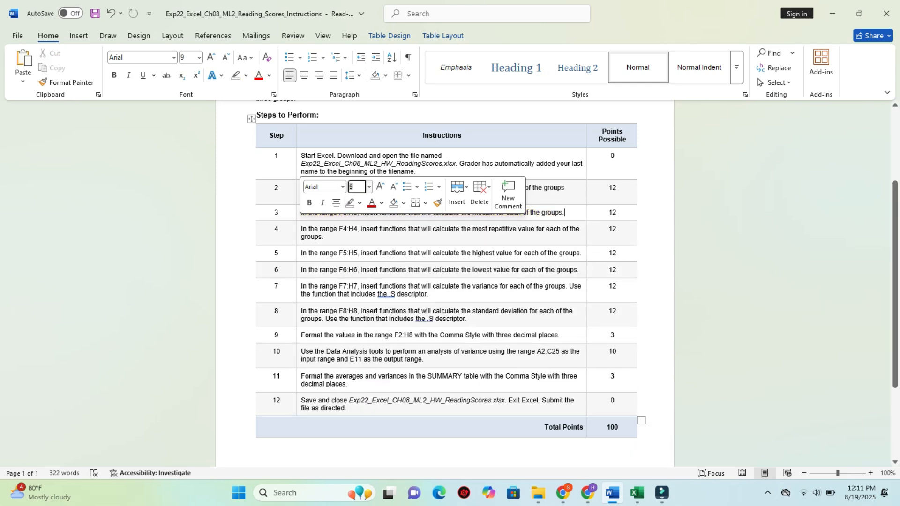
# Enlarge the Step 4 instruction about the most repetitive value to font size 16 and highlight it in yellow.
pyautogui.click(299, 231)
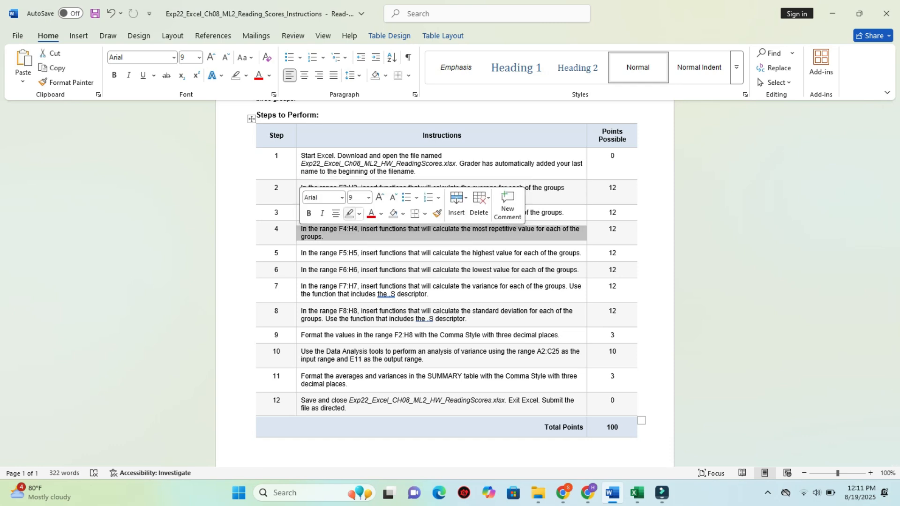
pyautogui.click(369, 197)
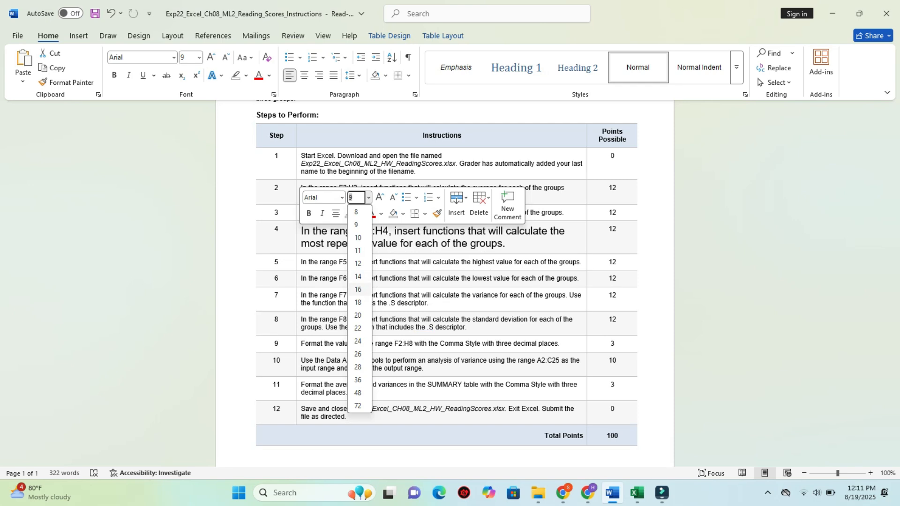
pyautogui.click(358, 289)
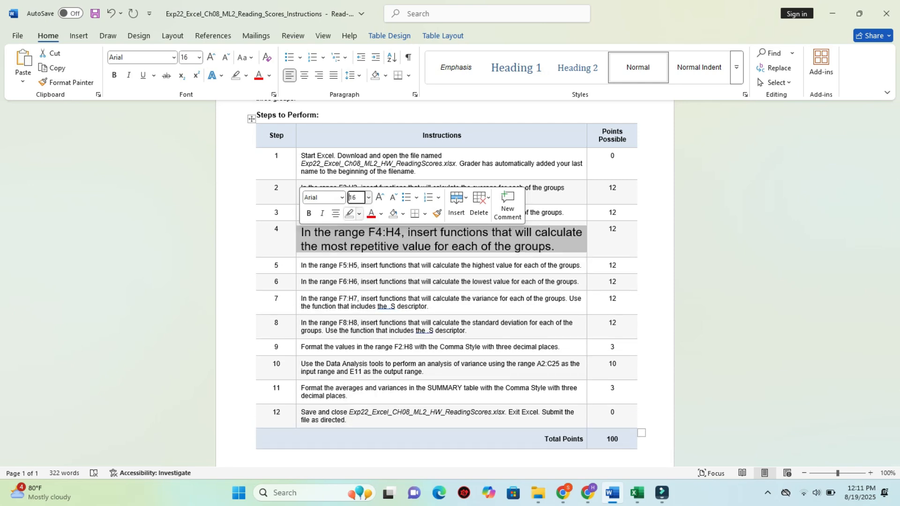
pyautogui.click(359, 214)
pyautogui.click(352, 253)
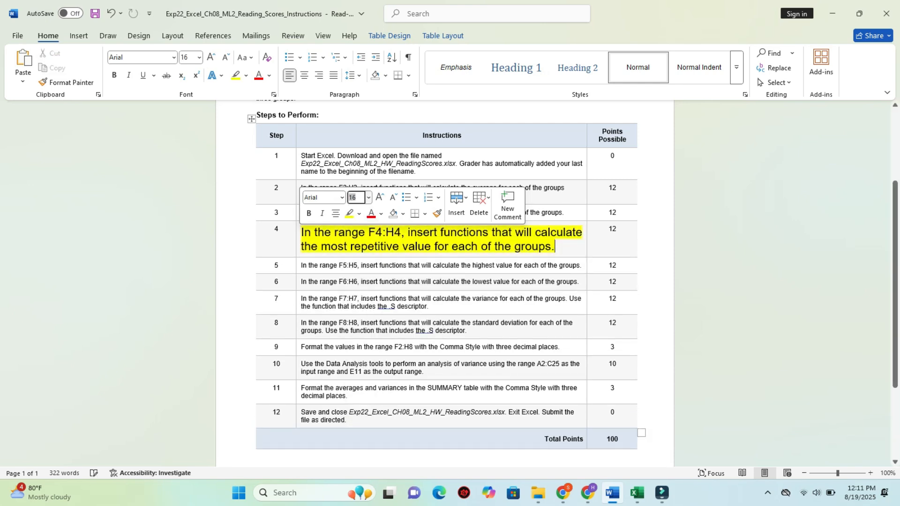
pyautogui.click(463, 232)
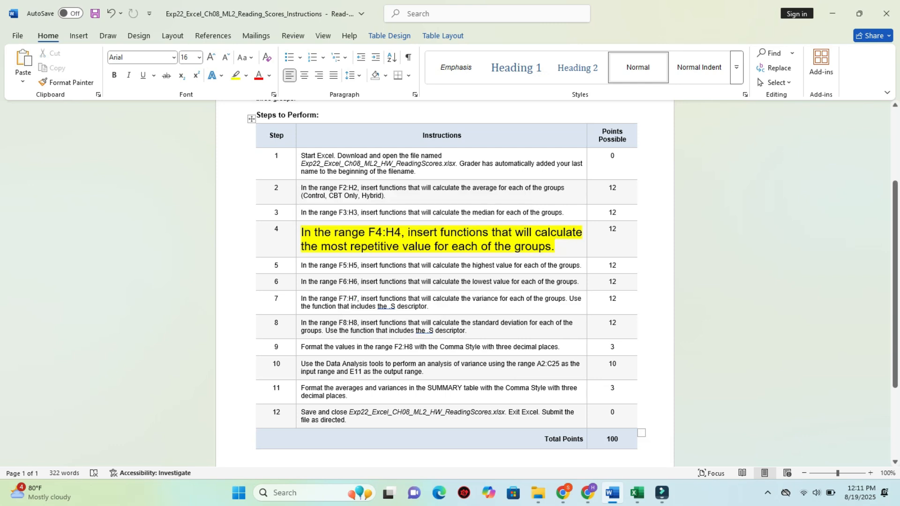
# Select the F4:H4 reference in Step 4, and switch to the Excel workbook to point out that range in the Mode row.
pyautogui.moveTo(369, 233); pyautogui.dragTo(400, 233)
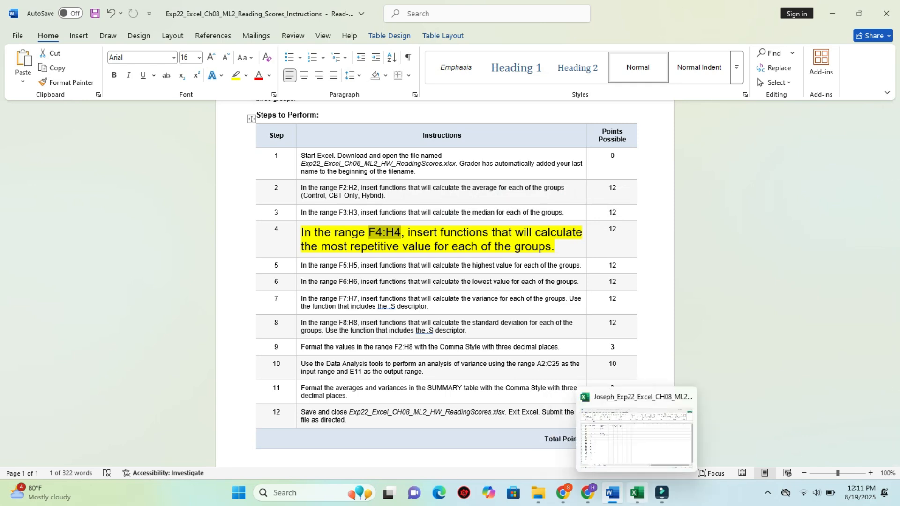
pyautogui.click(636, 493)
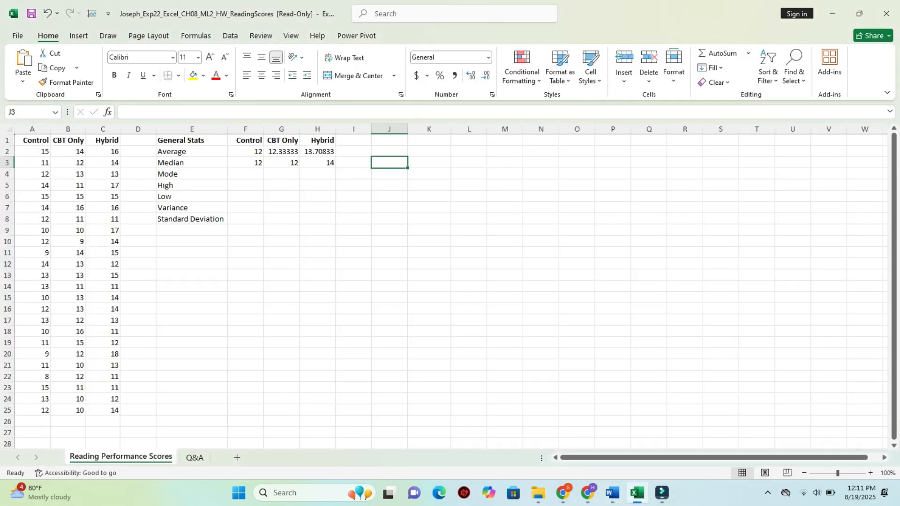
pyautogui.moveTo(245, 173); pyautogui.dragTo(317, 174)
pyautogui.click(353, 207)
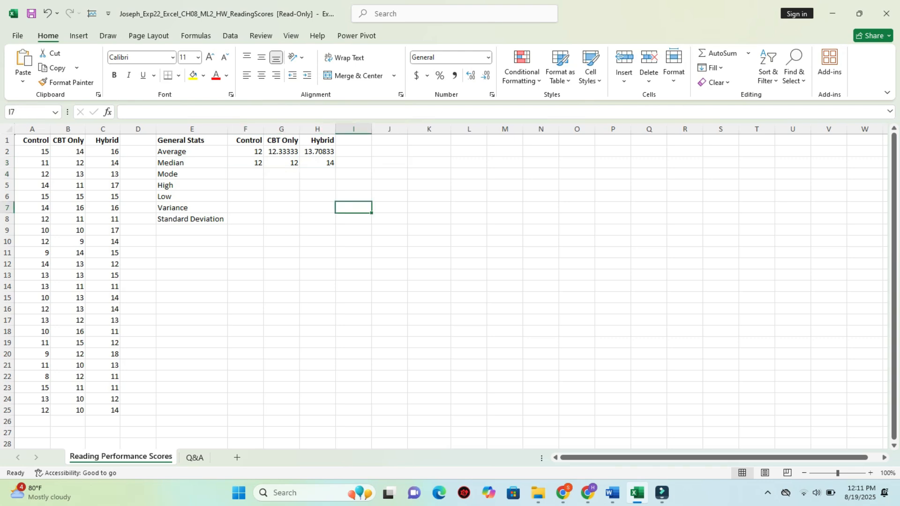
# Return to the Word instructions and select the rest of Step 4, about inserting functions for each group's most repetitive value.
pyautogui.click(612, 493)
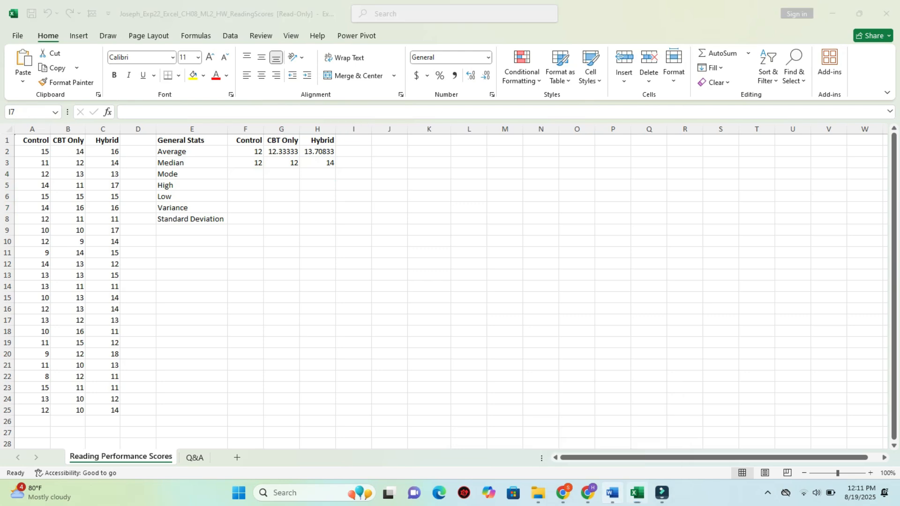
pyautogui.moveTo(407, 233); pyautogui.dragTo(555, 247)
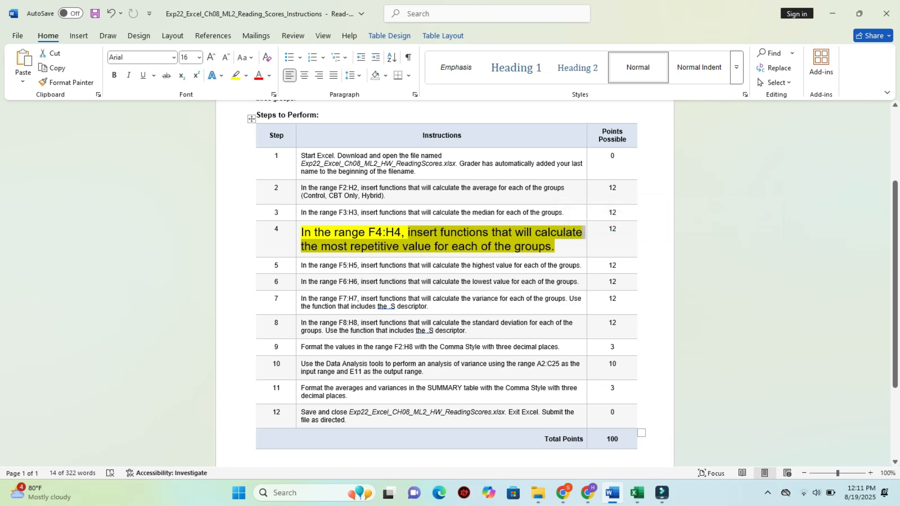
# Switch to the Excel workbook and calculate the Control group's mode in F4 with the MODE function over A2:A24.
pyautogui.click(636, 493)
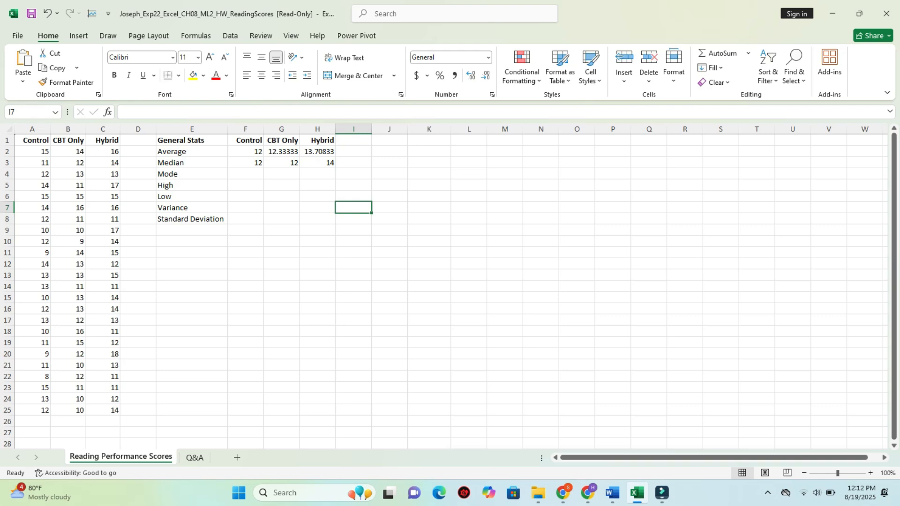
pyautogui.click(245, 174)
pyautogui.write('=mo')
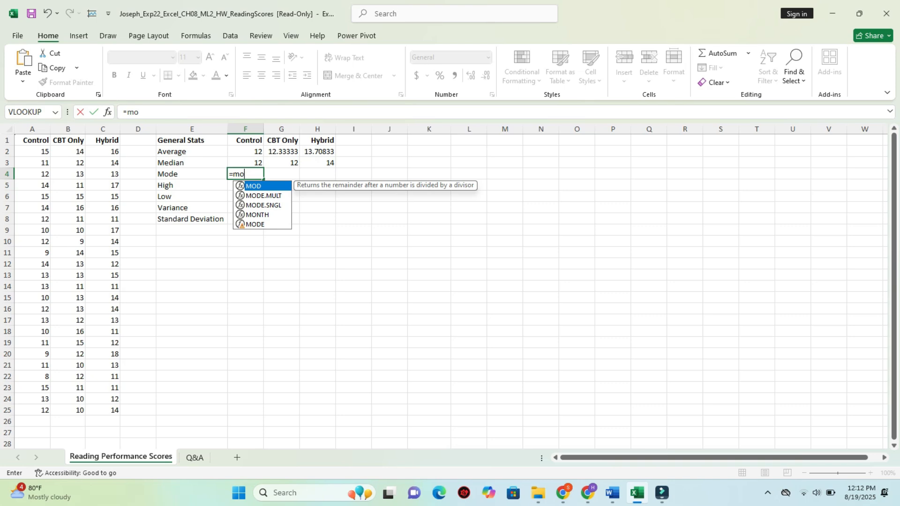
pyautogui.click(263, 224)
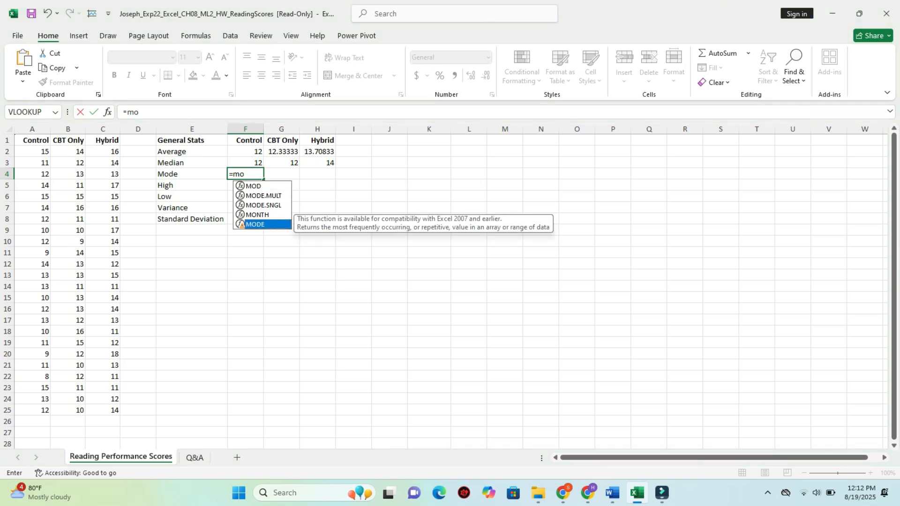
pyautogui.press('Tab')
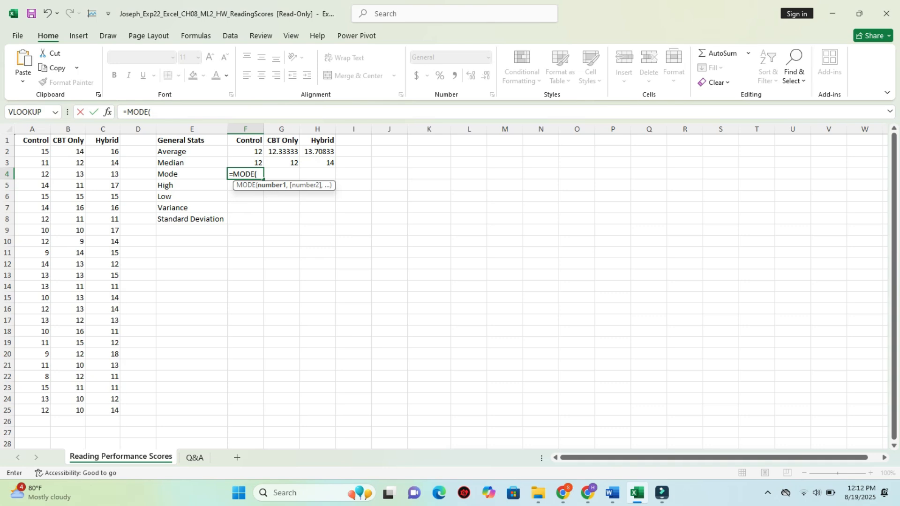
pyautogui.moveTo(37, 151); pyautogui.dragTo(45, 400)
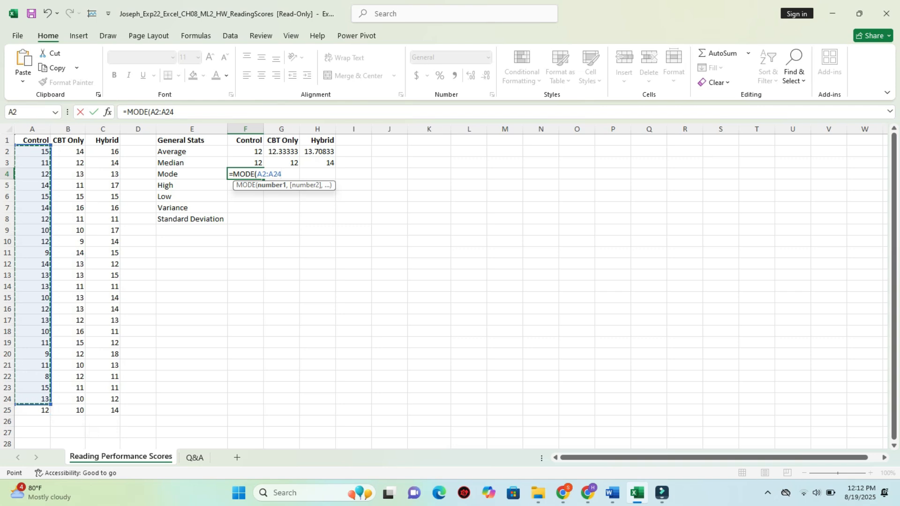
pyautogui.press('Return')
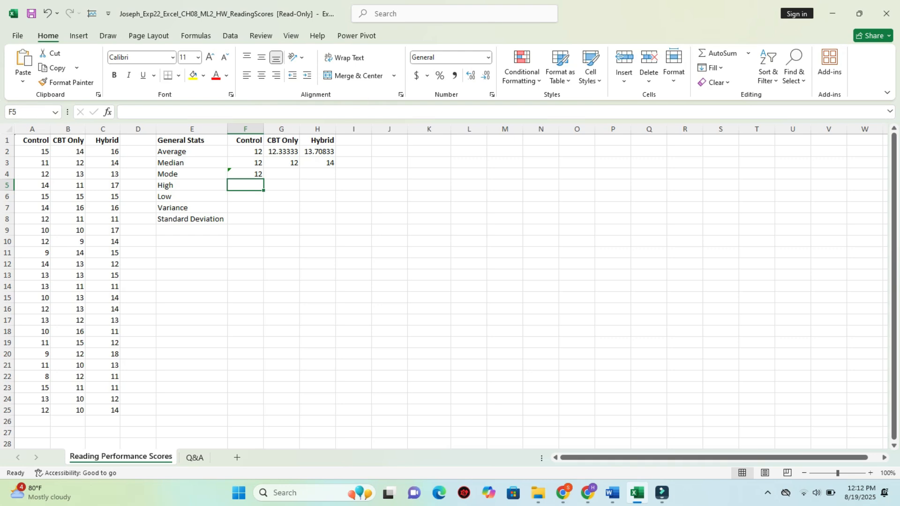
# Calculate the CBT Only group's mode in G4 with the MODE function over B2:B25.
pyautogui.click(281, 174)
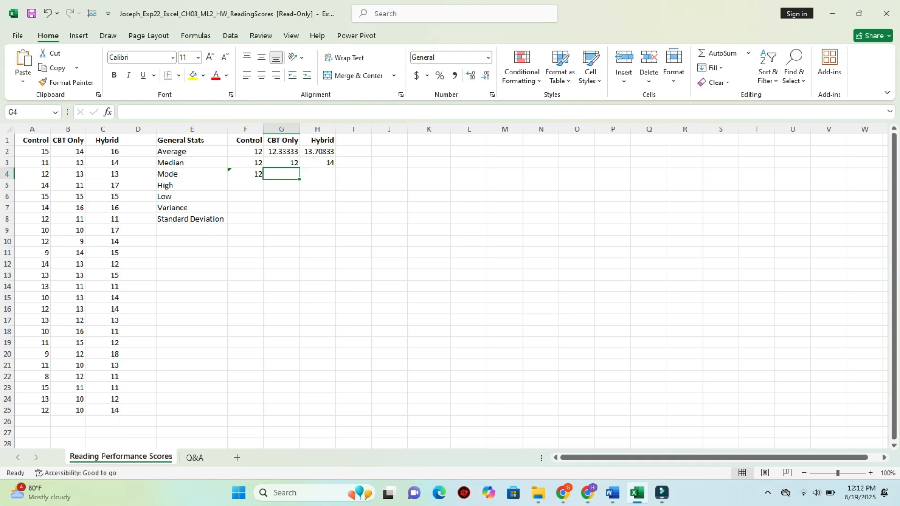
pyautogui.write('=mod')
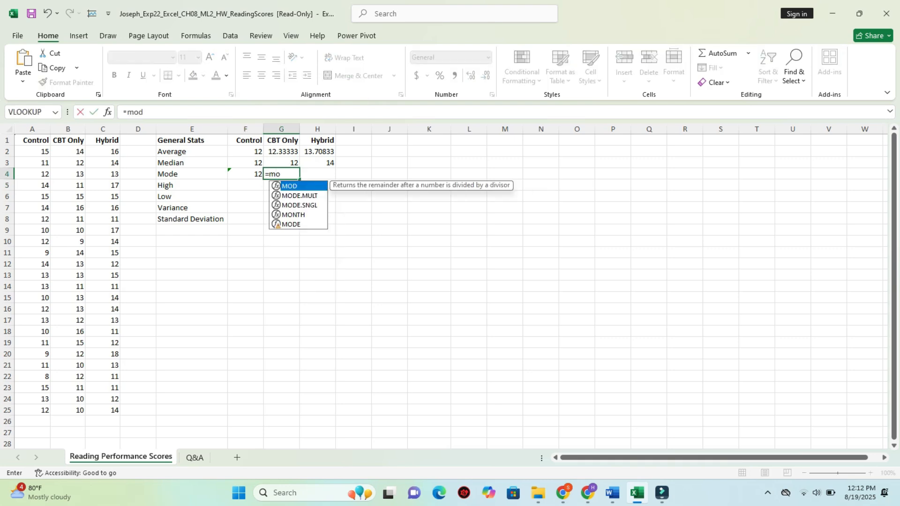
pyautogui.write('e')
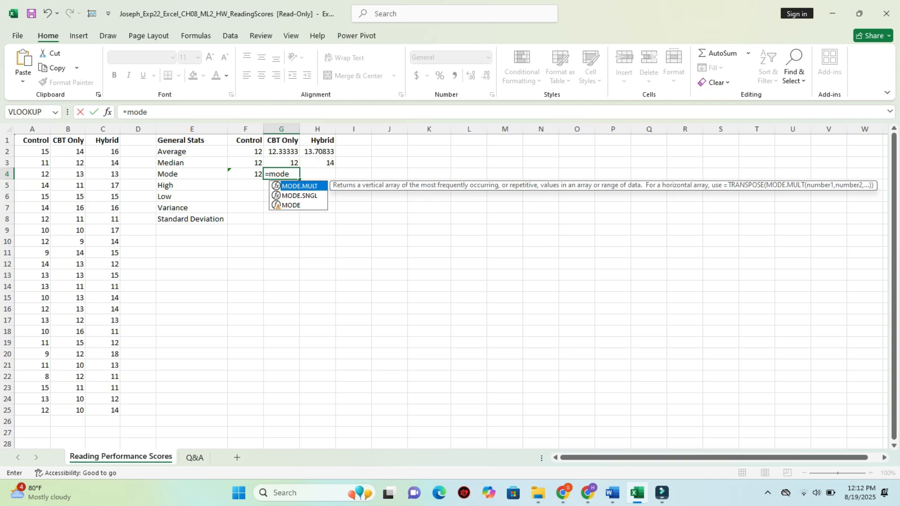
pyautogui.press('Down')
pyautogui.press('Down')
pyautogui.press('Tab')
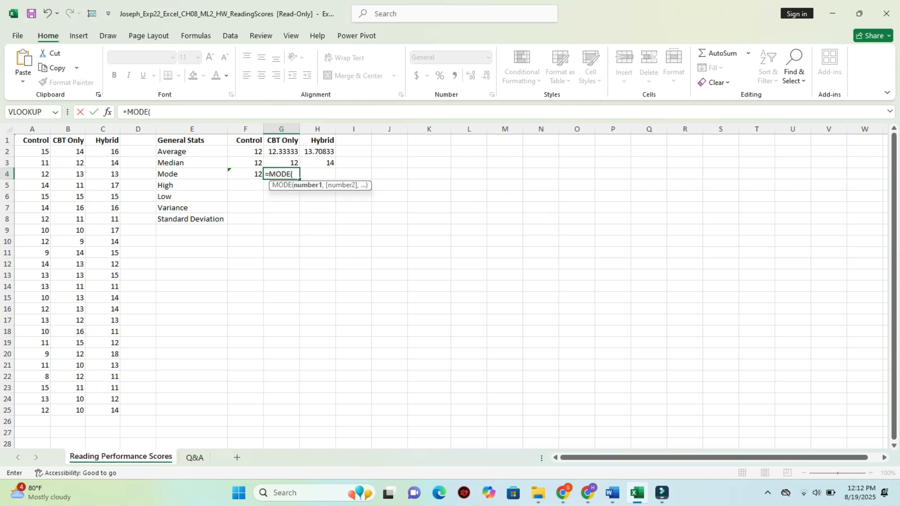
pyautogui.moveTo(75, 151); pyautogui.dragTo(81, 411)
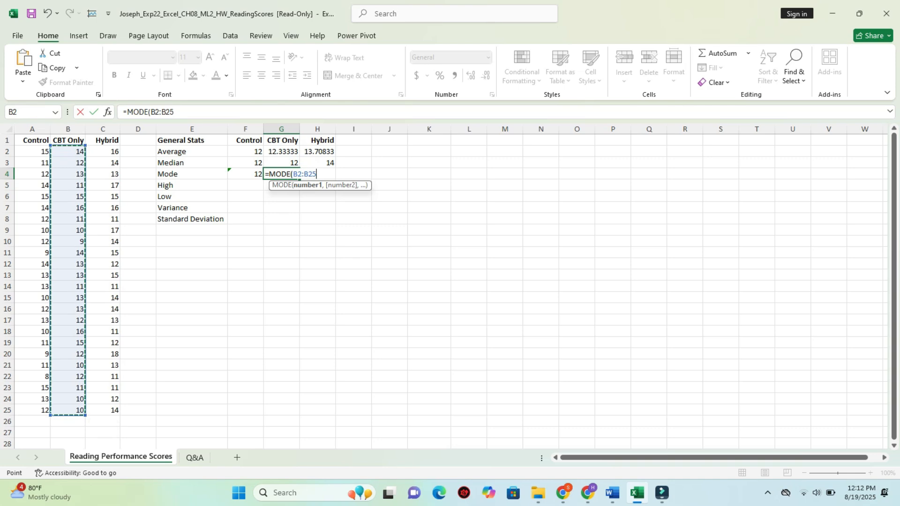
pyautogui.write(')')
pyautogui.press('Return')
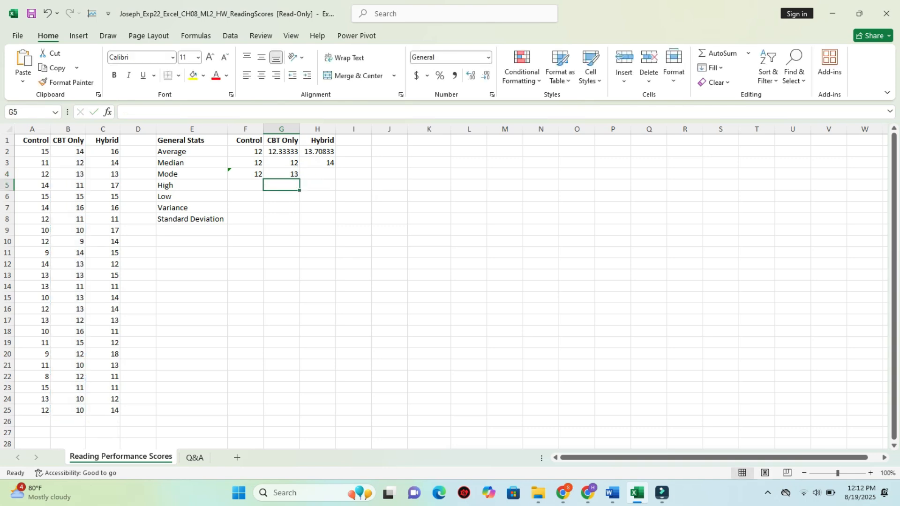
# Calculate the Hybrid group's mode in H4 with the MODE function over C2:C25.
pyautogui.click(318, 173)
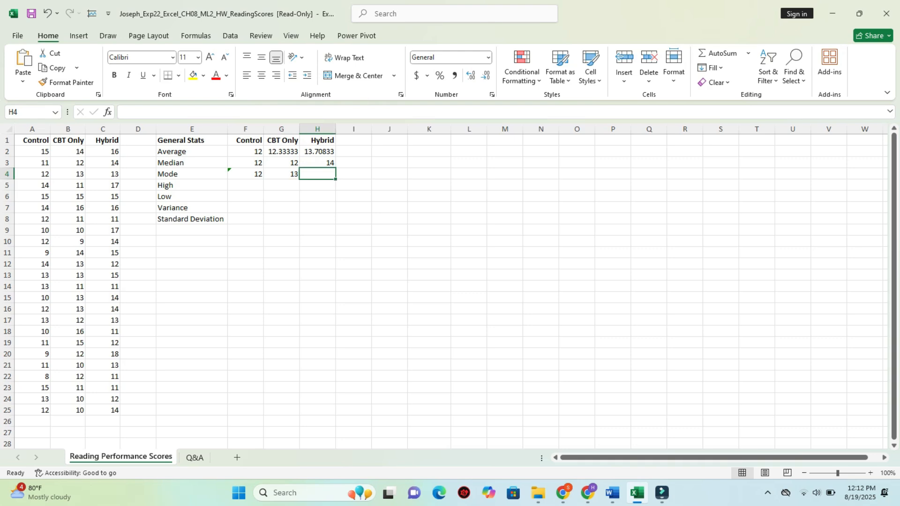
pyautogui.write('=mode')
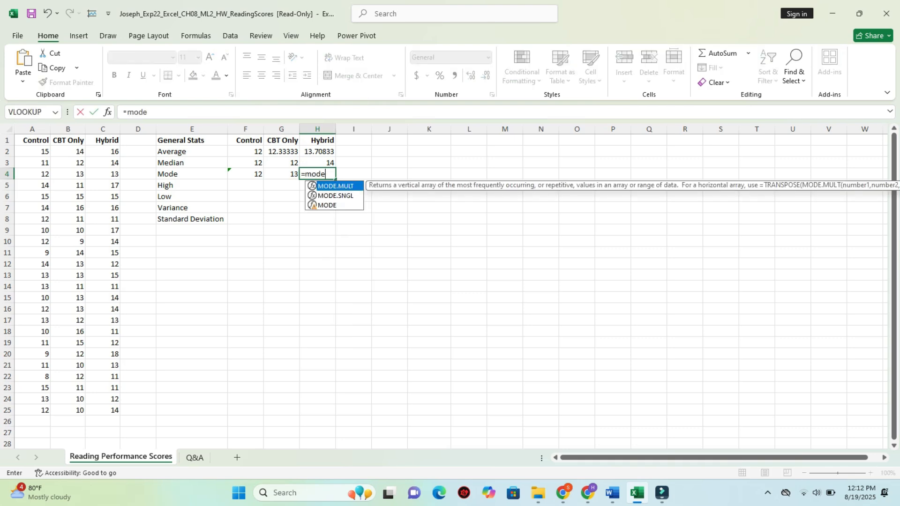
pyautogui.press('Down')
pyautogui.press('Down')
pyautogui.press('Tab')
pyautogui.moveTo(103, 151); pyautogui.dragTo(103, 410)
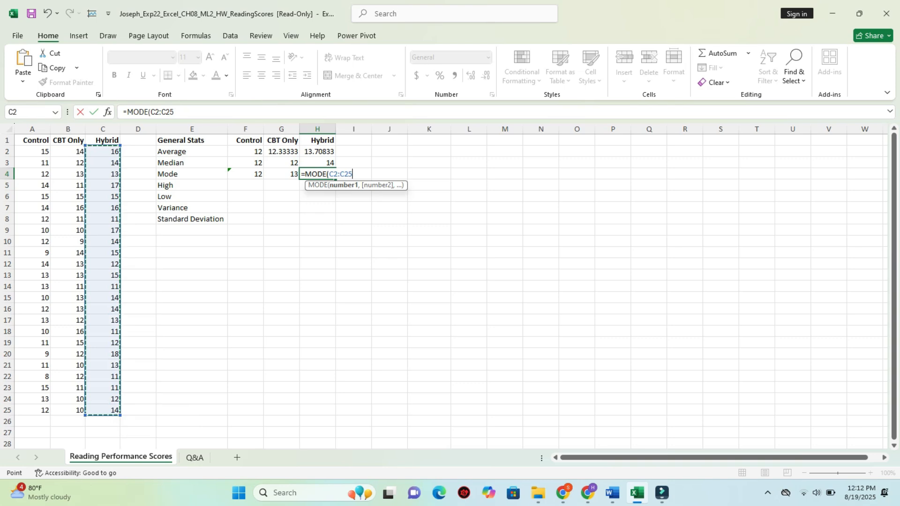
pyautogui.press('Return')
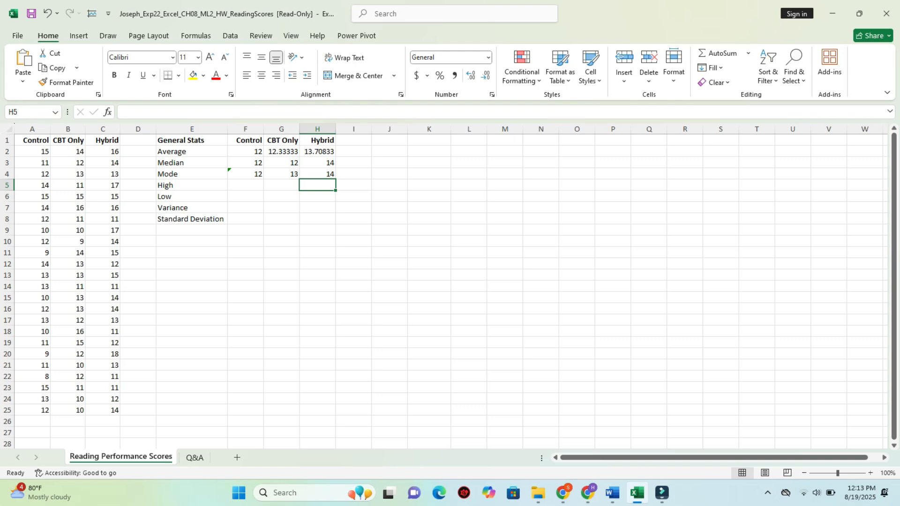
# Switch to the Word instructions, reset the Step 4 text to font size 9 and remove its highlighting.
pyautogui.click(612, 493)
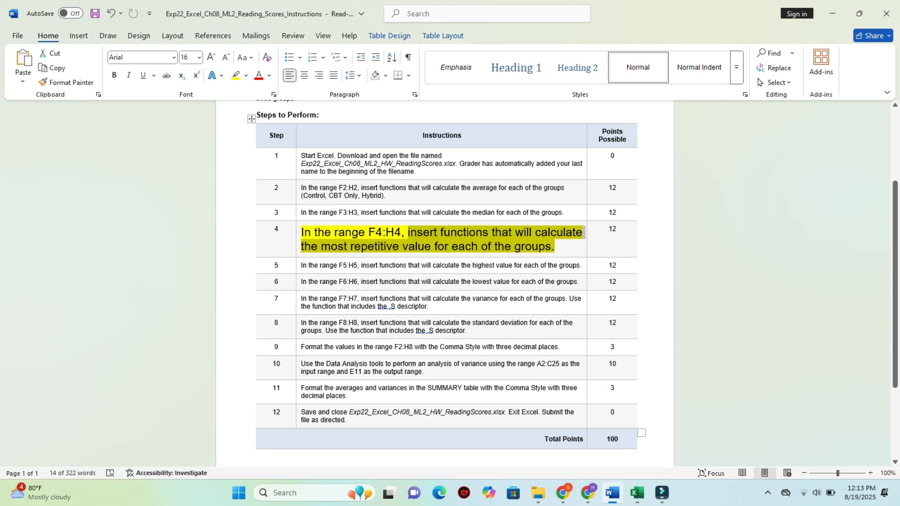
pyautogui.moveTo(407, 235); pyautogui.dragTo(300, 234)
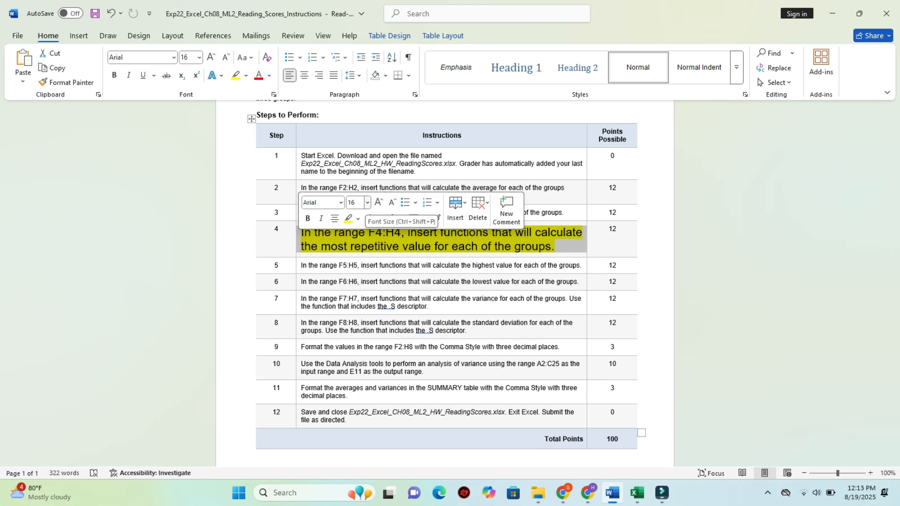
pyautogui.click(367, 203)
pyautogui.click(356, 231)
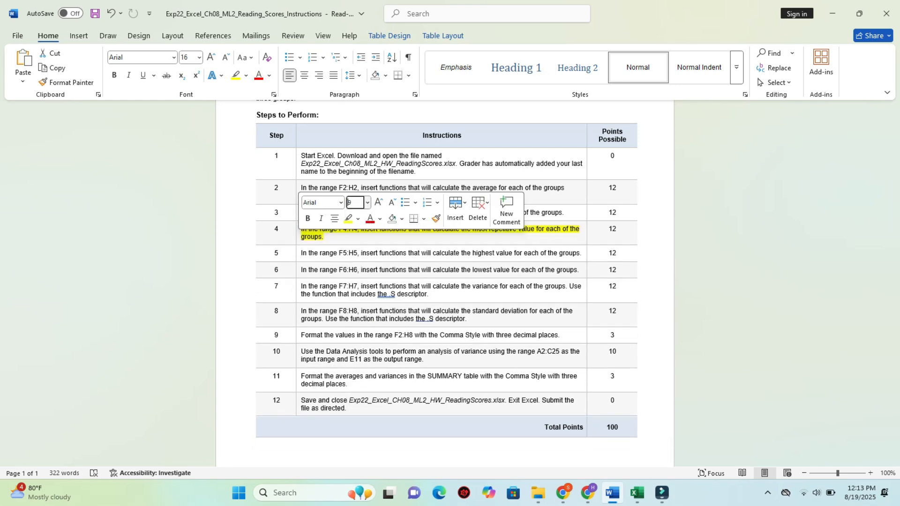
pyautogui.click(358, 219)
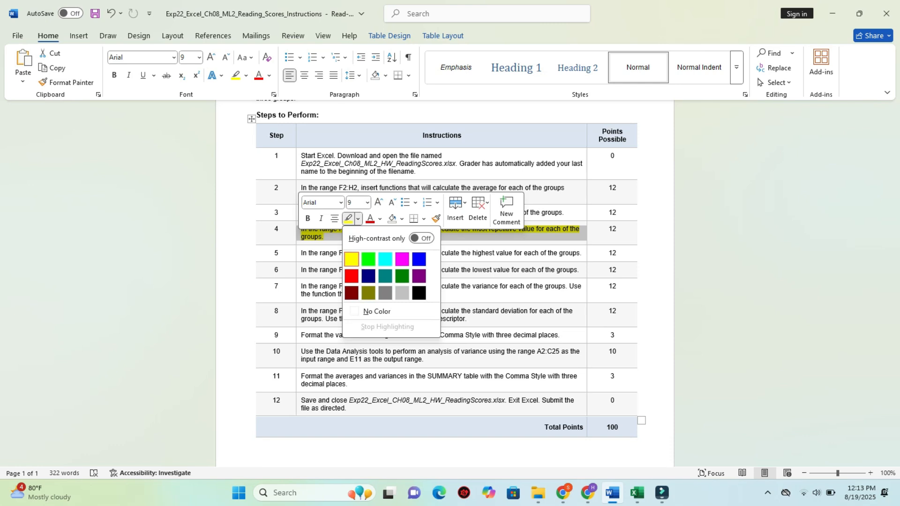
pyautogui.click(377, 312)
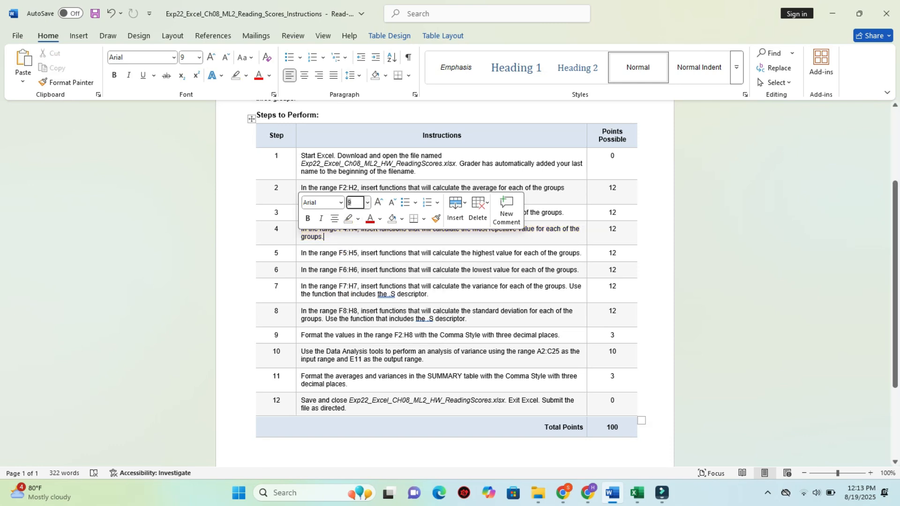
# Enlarge the Step 5 instruction text to font size 16 and highlight it in yellow.
pyautogui.tripleClick(347, 253)
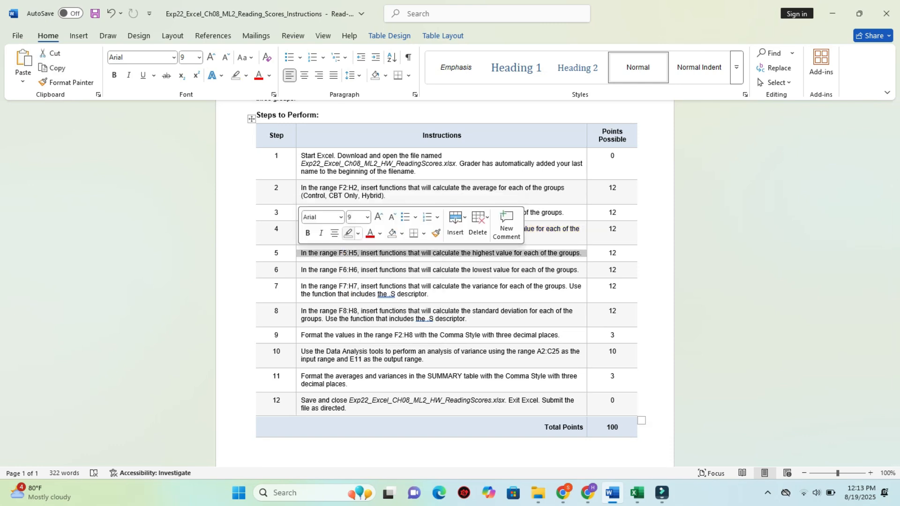
pyautogui.click(367, 217)
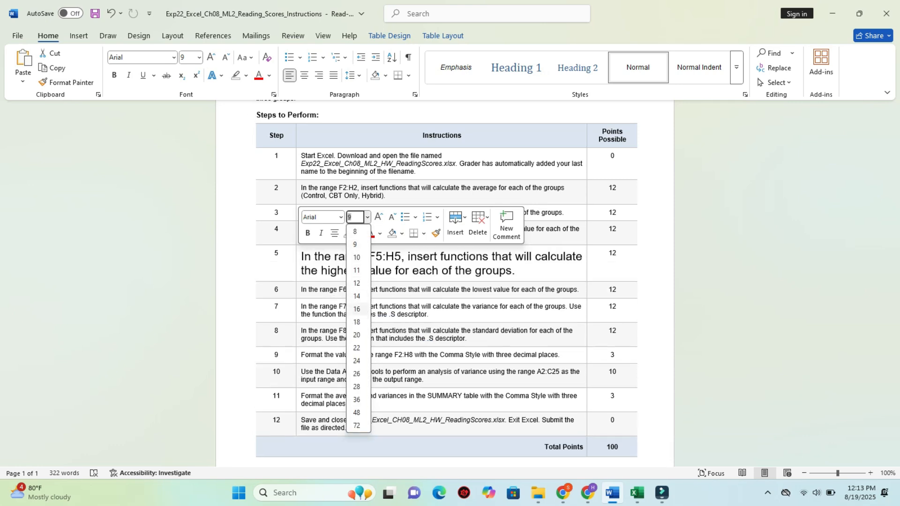
pyautogui.click(357, 309)
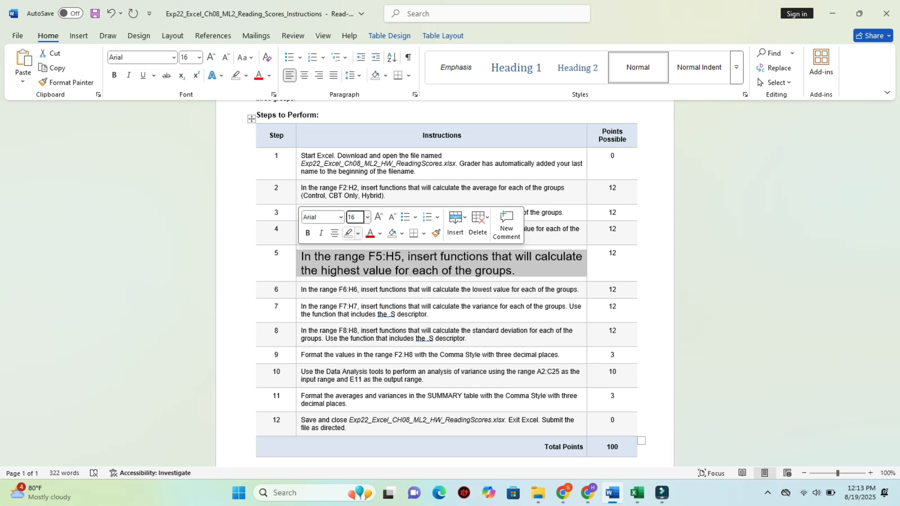
pyautogui.click(358, 233)
pyautogui.click(352, 273)
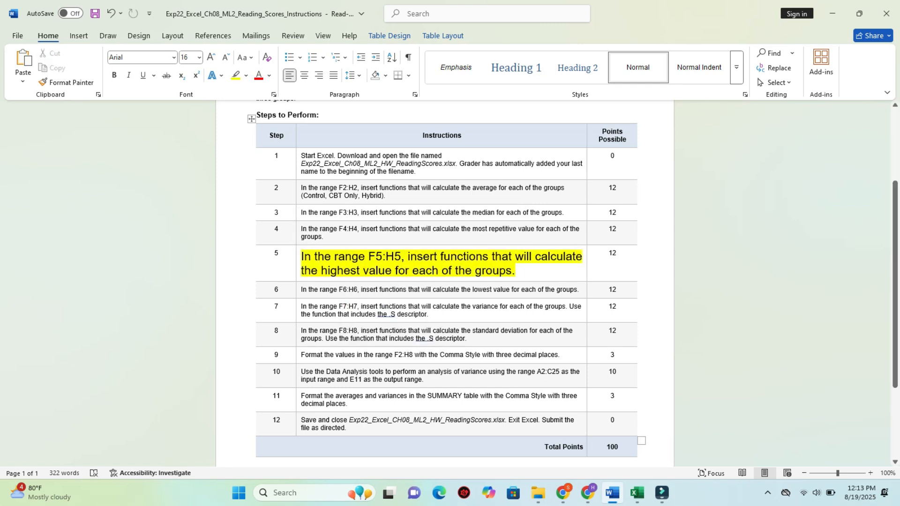
# Examine the Step 5 target range F5:H5 in the Excel workbook and its highest-value requirement in the Word instructions.
pyautogui.moveTo(369, 257); pyautogui.dragTo(402, 257)
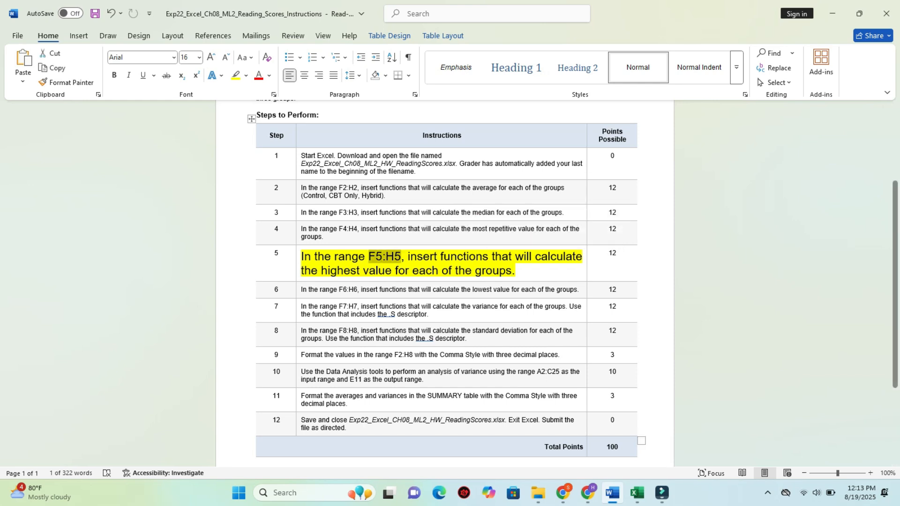
pyautogui.click(637, 493)
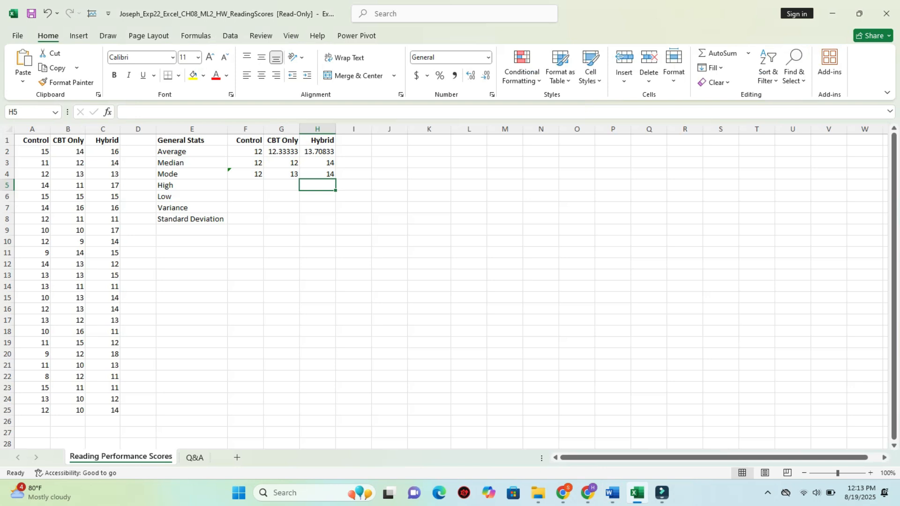
pyautogui.moveTo(245, 185); pyautogui.dragTo(315, 185)
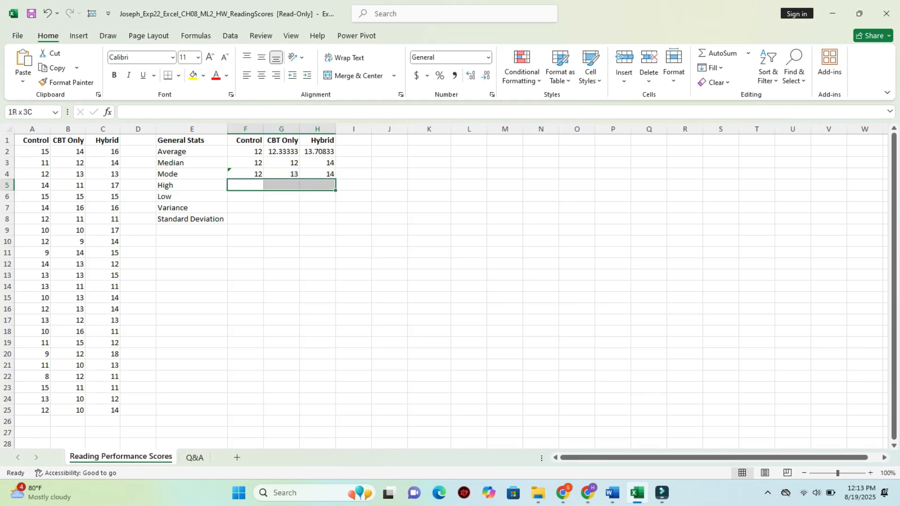
pyautogui.click(354, 197)
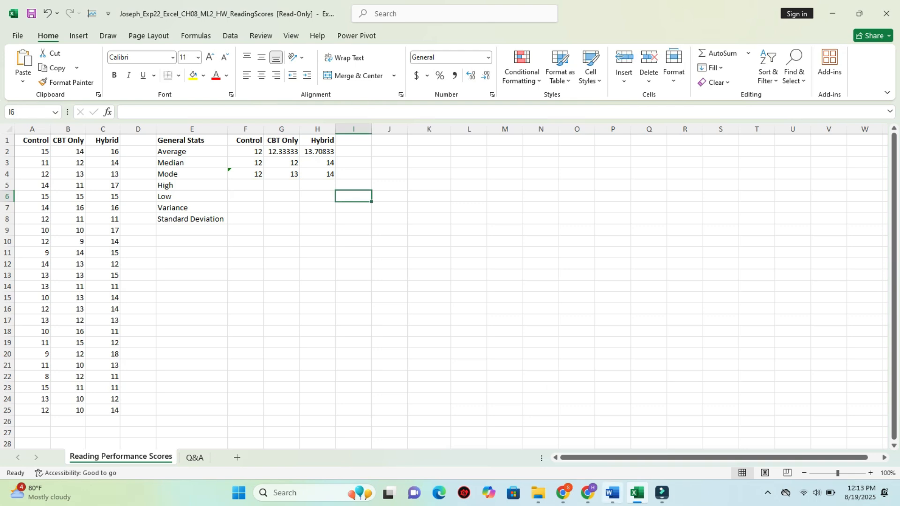
pyautogui.click(612, 493)
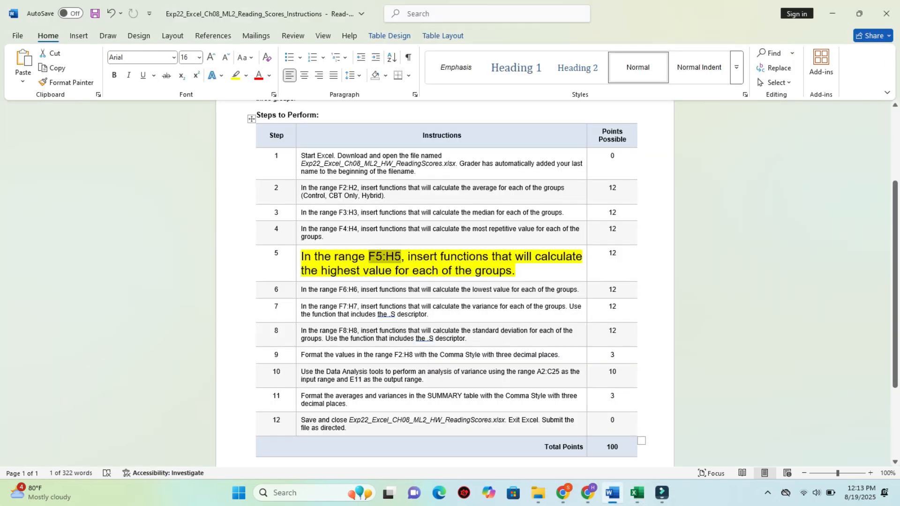
pyautogui.moveTo(408, 257); pyautogui.dragTo(515, 271)
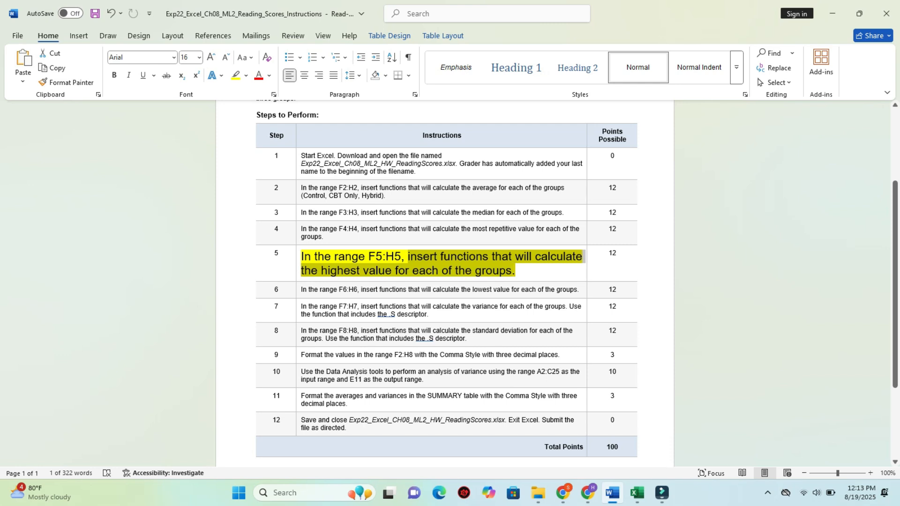
pyautogui.moveTo(516, 271); pyautogui.dragTo(554, 335)
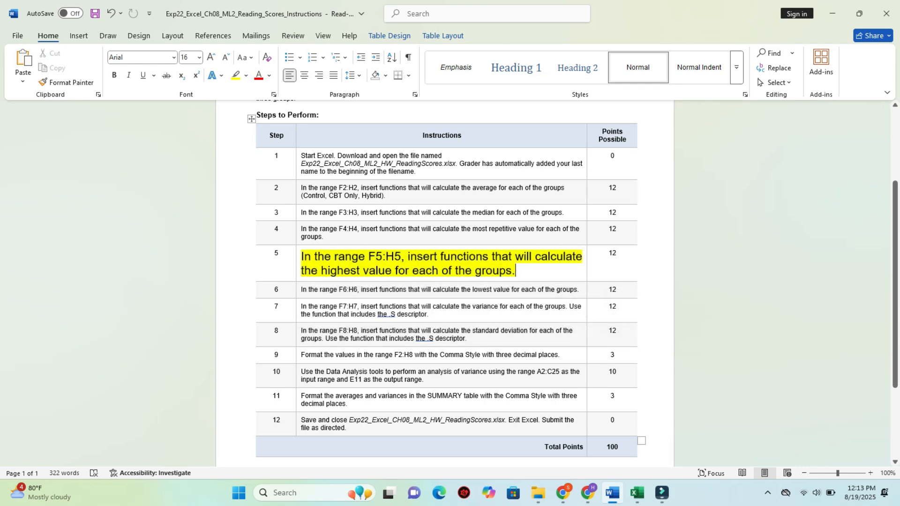
# Switch to the Excel workbook and calculate the Control group's highest value in F5 with the MAX function over A2:A25.
pyautogui.click(637, 493)
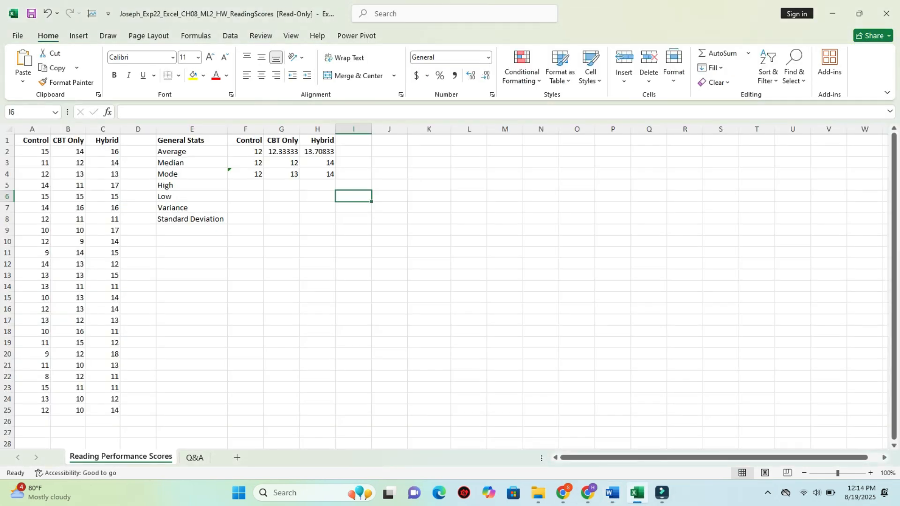
pyautogui.click(245, 185)
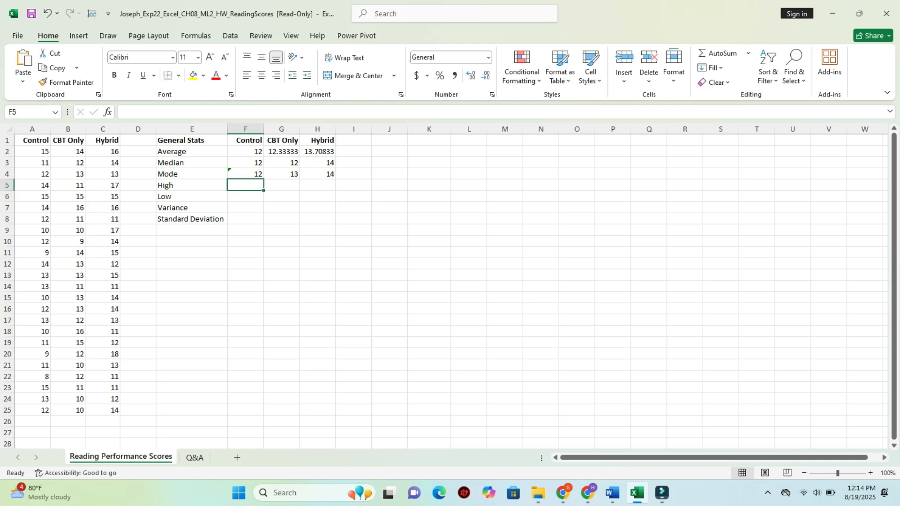
pyautogui.write('=ma')
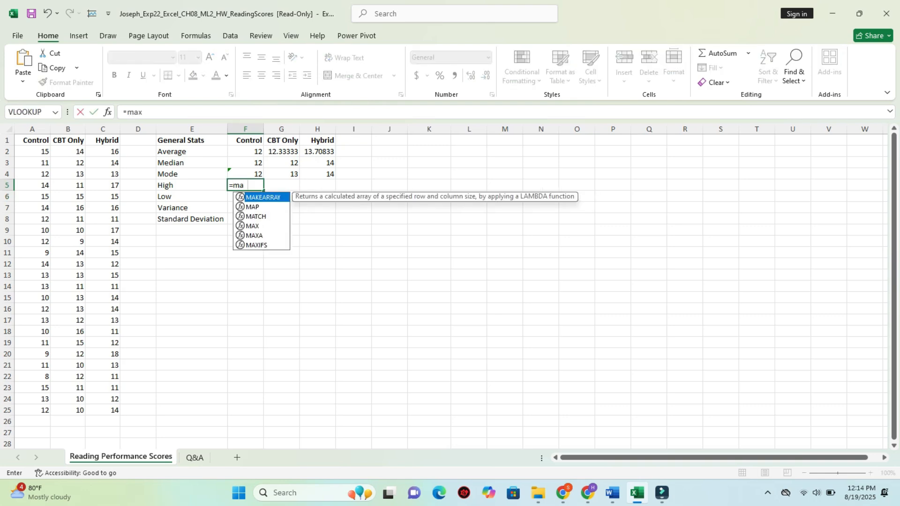
pyautogui.write('x')
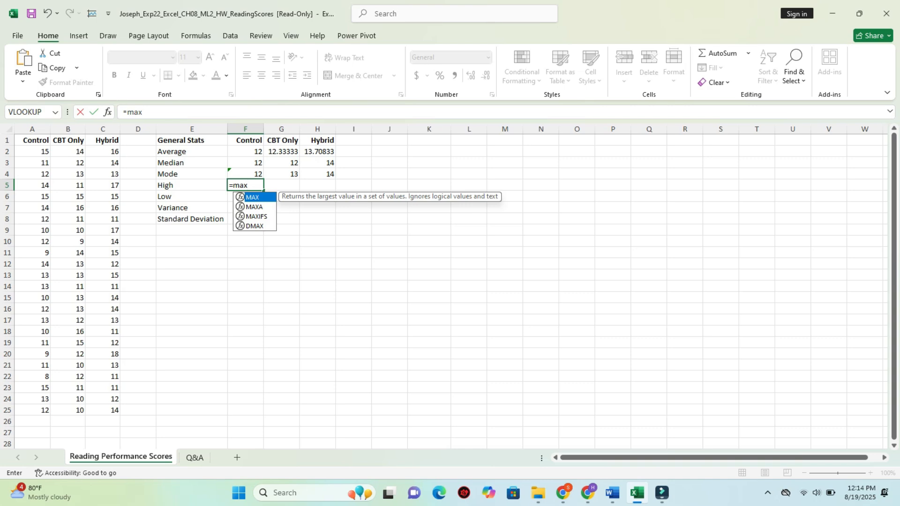
pyautogui.press('Tab')
pyautogui.moveTo(37, 152); pyautogui.dragTo(47, 410)
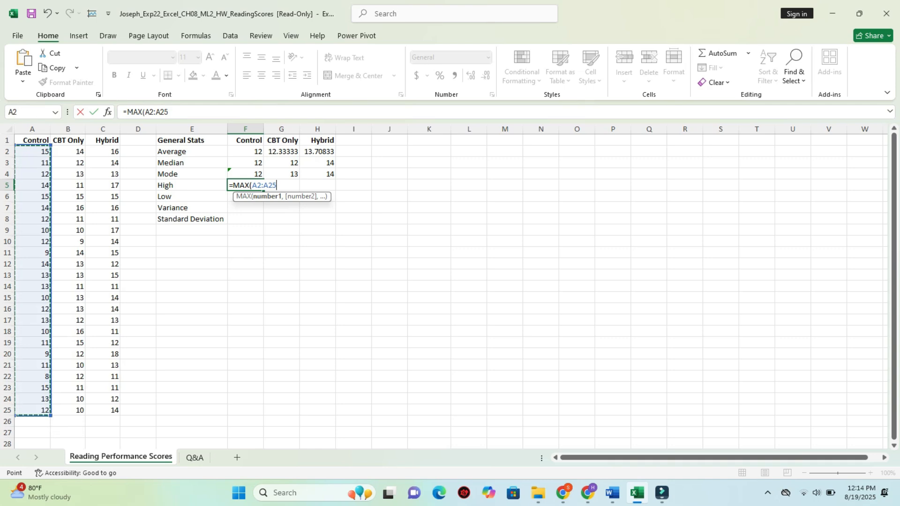
pyautogui.press('Return')
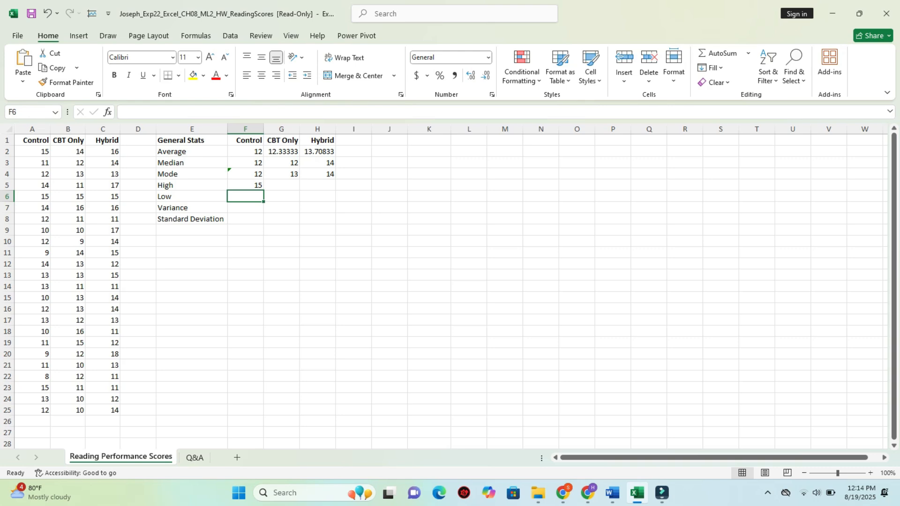
# Calculate the CBT Only group's highest value in G5 with the MAX function over B2:B25.
pyautogui.click(281, 185)
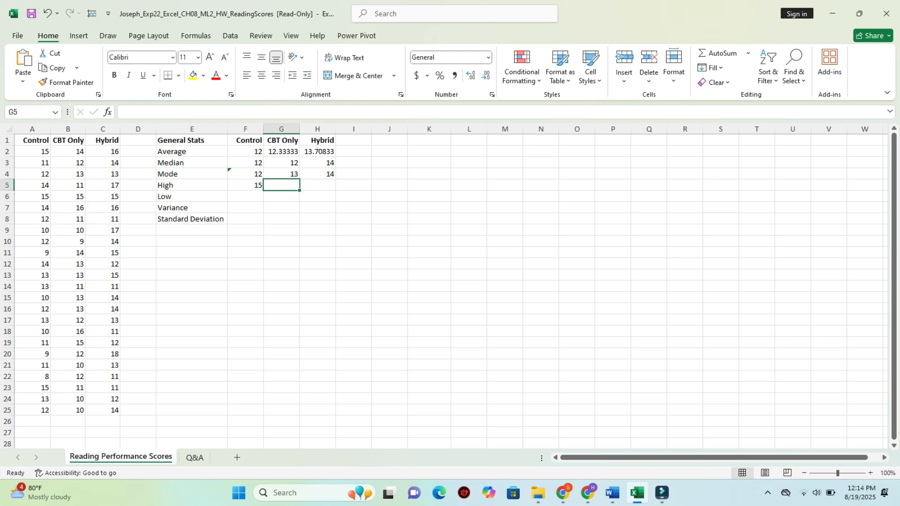
pyautogui.write('=')
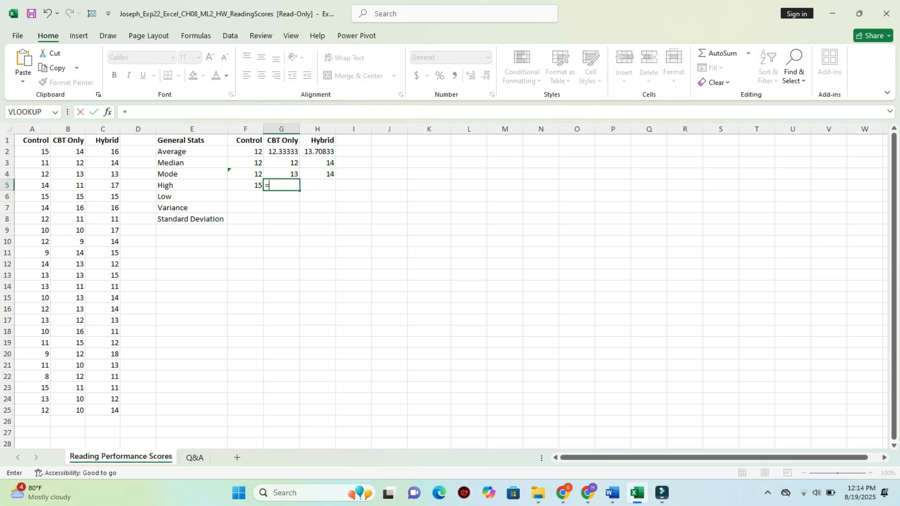
pyautogui.write('max')
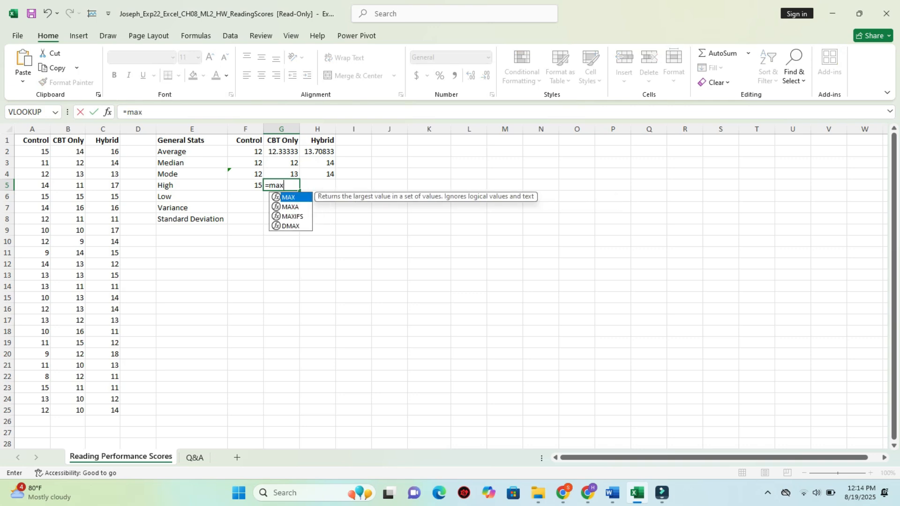
pyautogui.press('Tab')
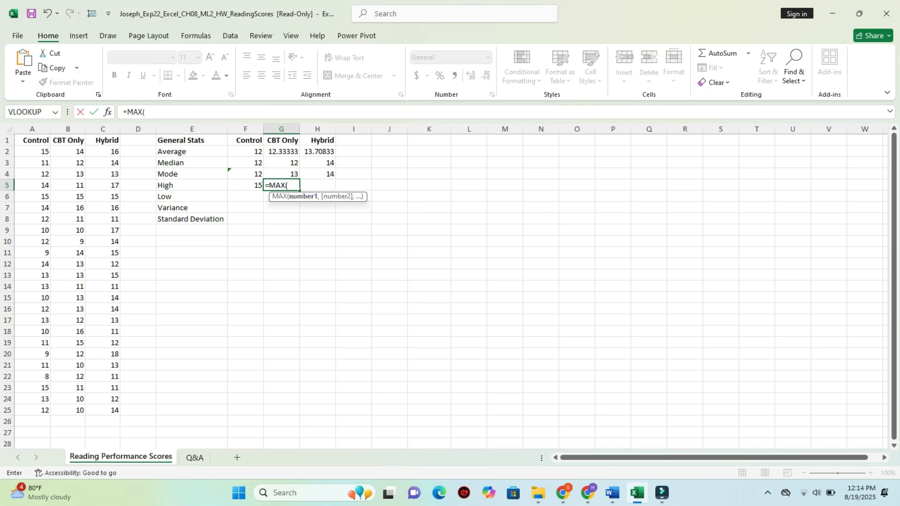
pyautogui.moveTo(68, 151); pyautogui.dragTo(84, 412)
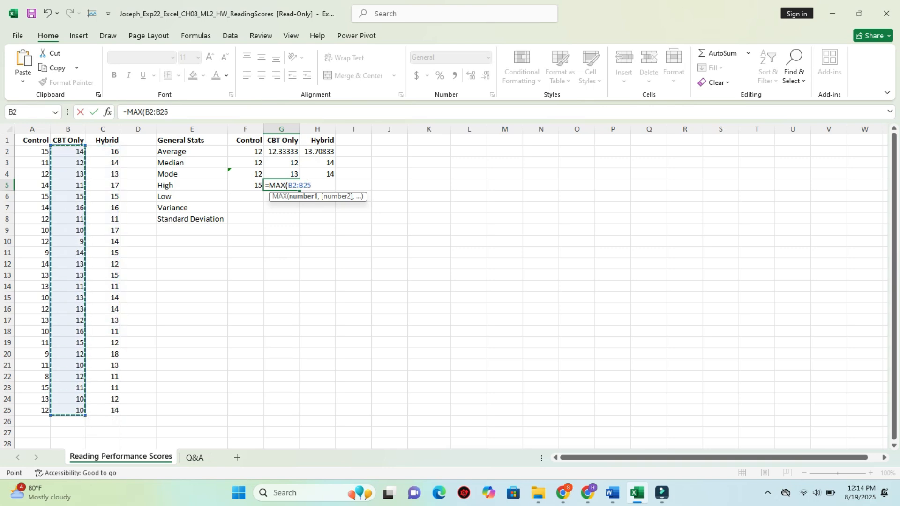
pyautogui.press('Return')
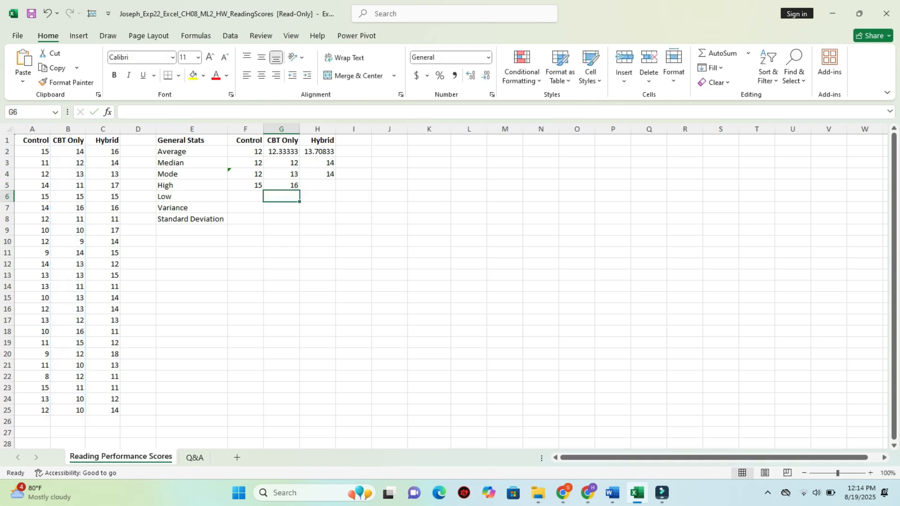
# Calculate the Hybrid group's highest value in H5 with the MAX function over C2:C25.
pyautogui.click(317, 185)
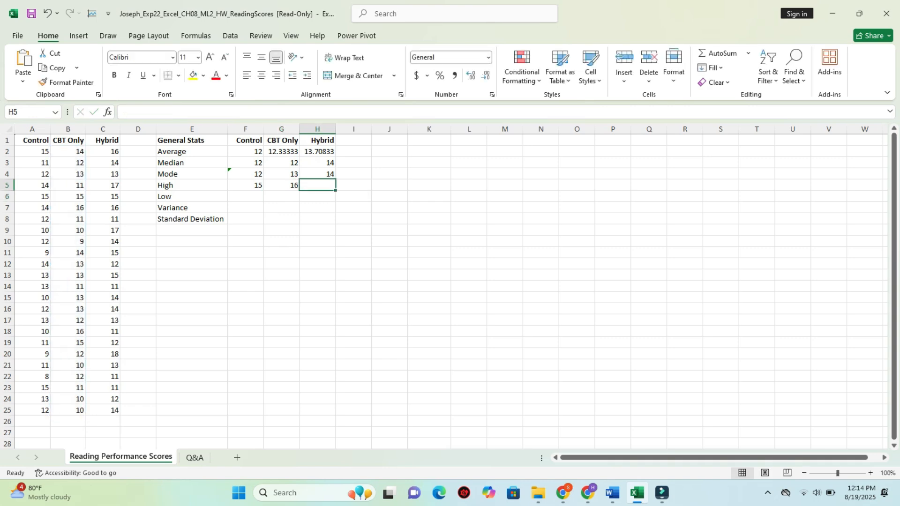
pyautogui.write('=m')
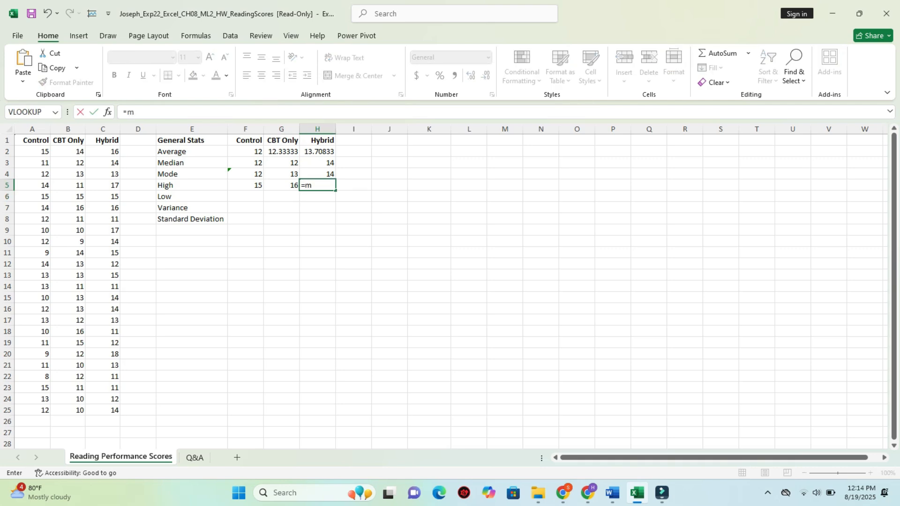
pyautogui.write('ax')
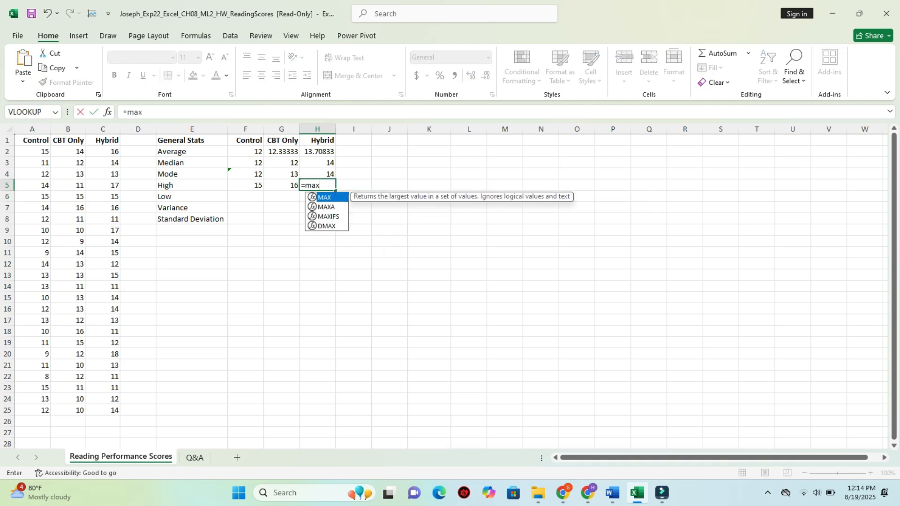
pyautogui.press('Tab')
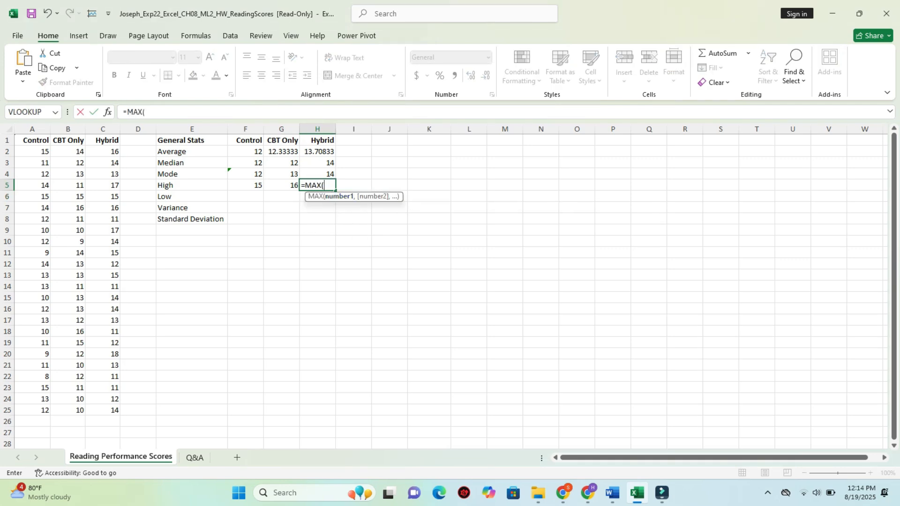
pyautogui.moveTo(103, 151); pyautogui.dragTo(113, 412)
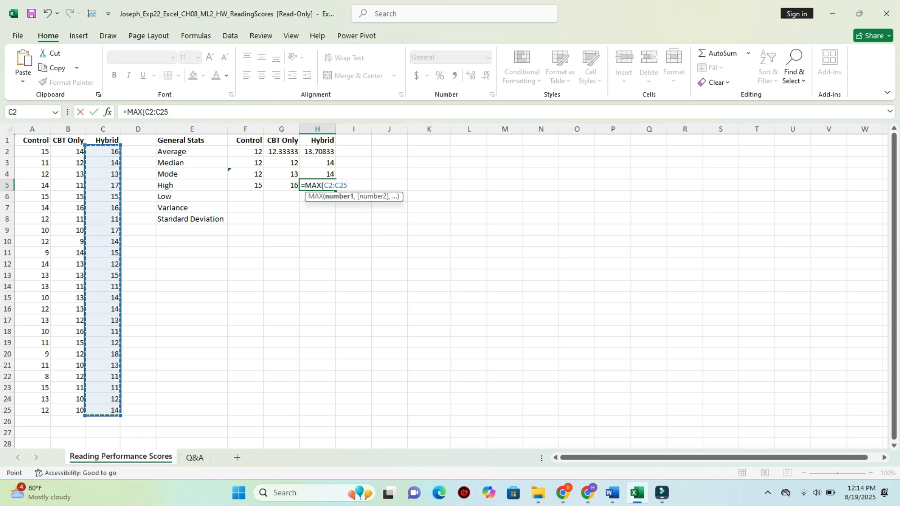
pyautogui.press('Return')
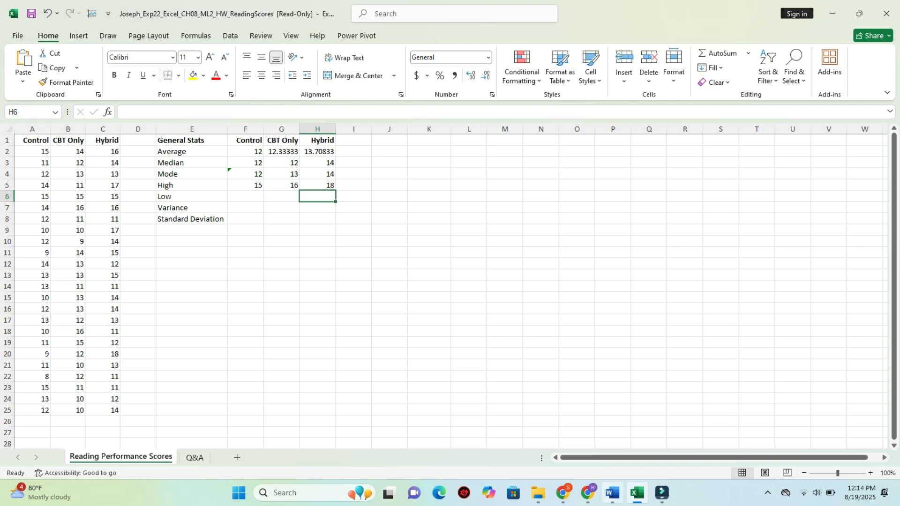
# Switch to the Word instructions, reset the Step 5 text to font size 9 and remove its highlighting.
pyautogui.click(611, 493)
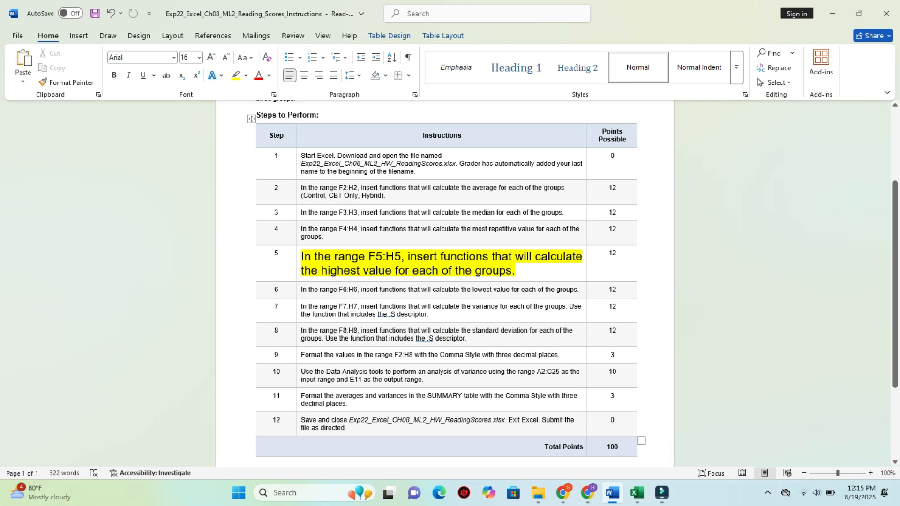
pyautogui.click(299, 263)
pyautogui.click(369, 229)
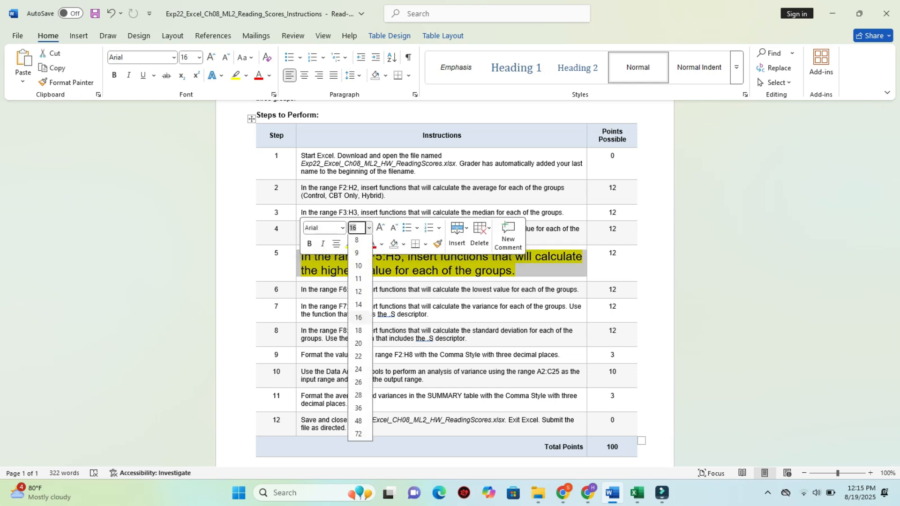
pyautogui.click(356, 253)
pyautogui.click(359, 244)
pyautogui.click(378, 337)
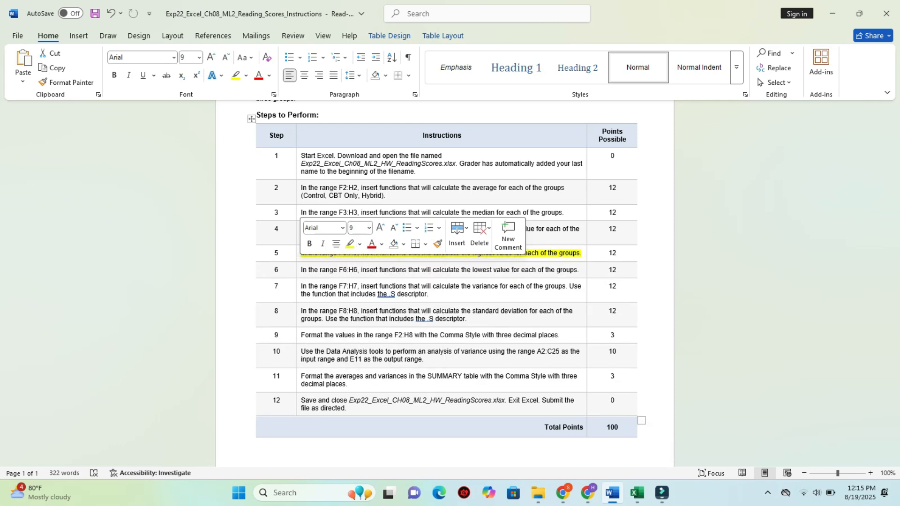
# Enlarge the Step 6 instruction text to font size 16 and highlight it in yellow.
pyautogui.click(299, 271)
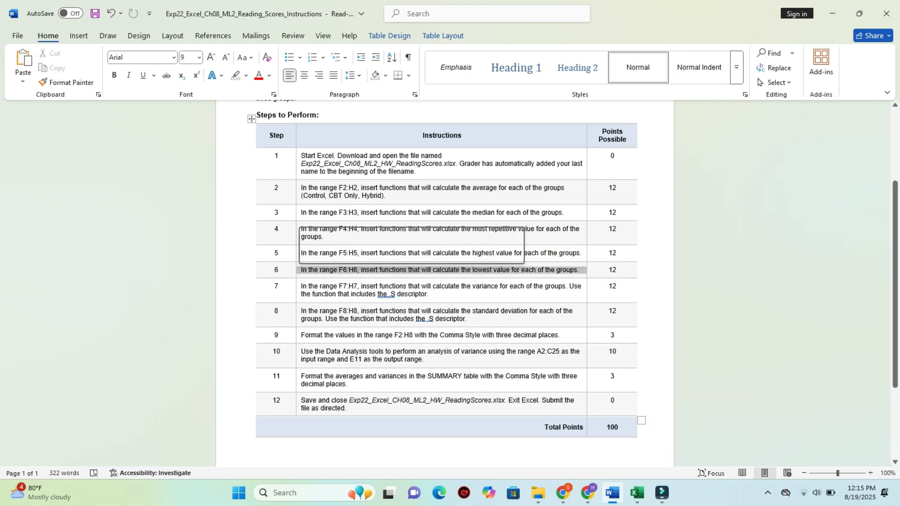
pyautogui.click(368, 237)
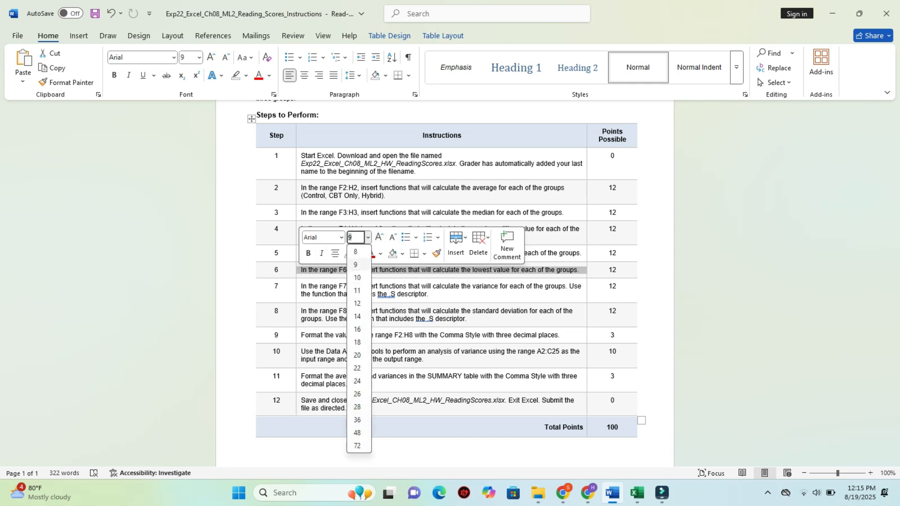
pyautogui.click(357, 329)
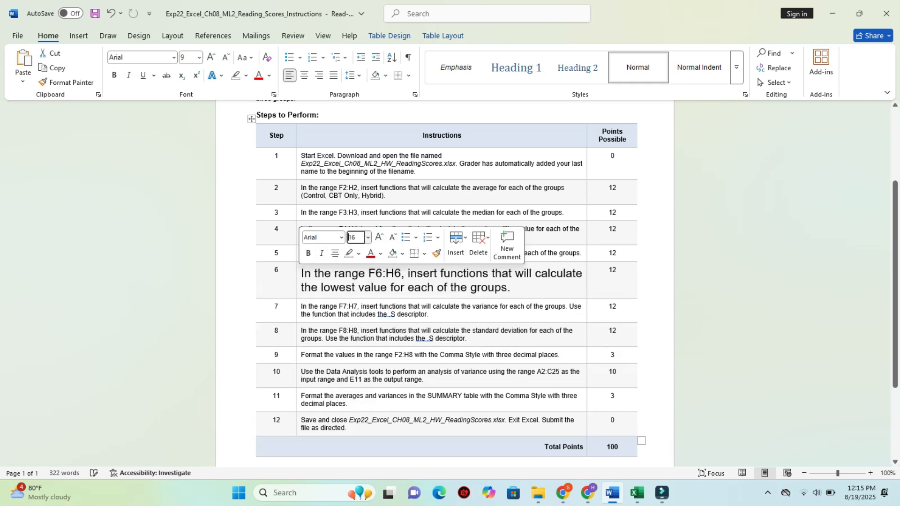
pyautogui.click(359, 254)
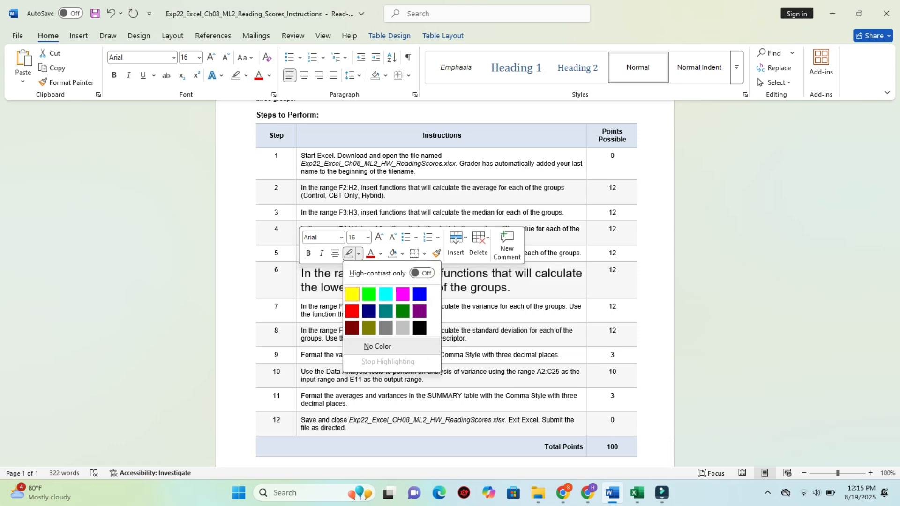
pyautogui.click(352, 294)
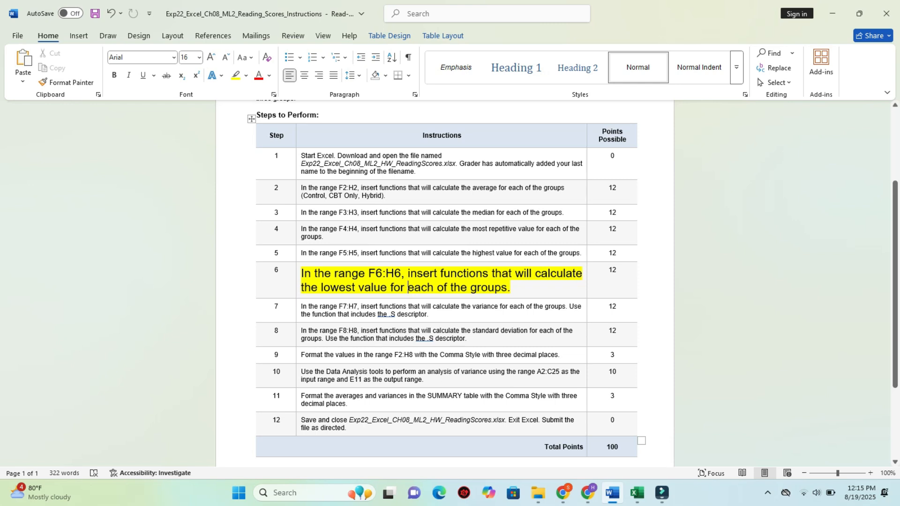
# Compare the Step 6 instruction in Word with the range F6:H6 in the Excel workbook.
pyautogui.moveTo(301, 273); pyautogui.dragTo(401, 273)
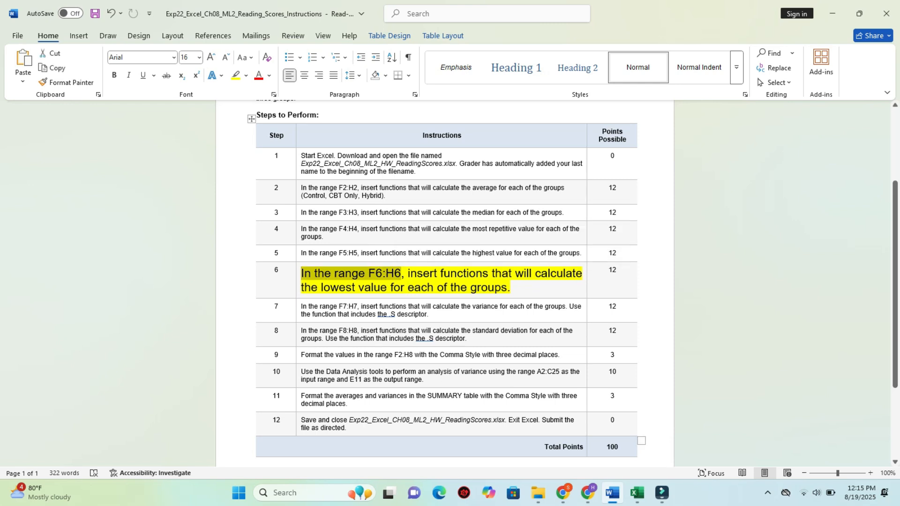
pyautogui.click(636, 492)
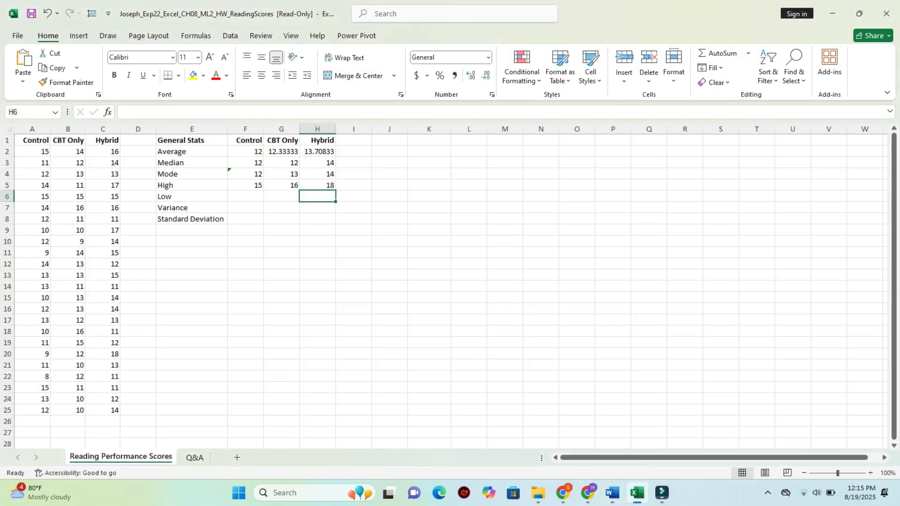
pyautogui.moveTo(245, 196); pyautogui.dragTo(317, 196)
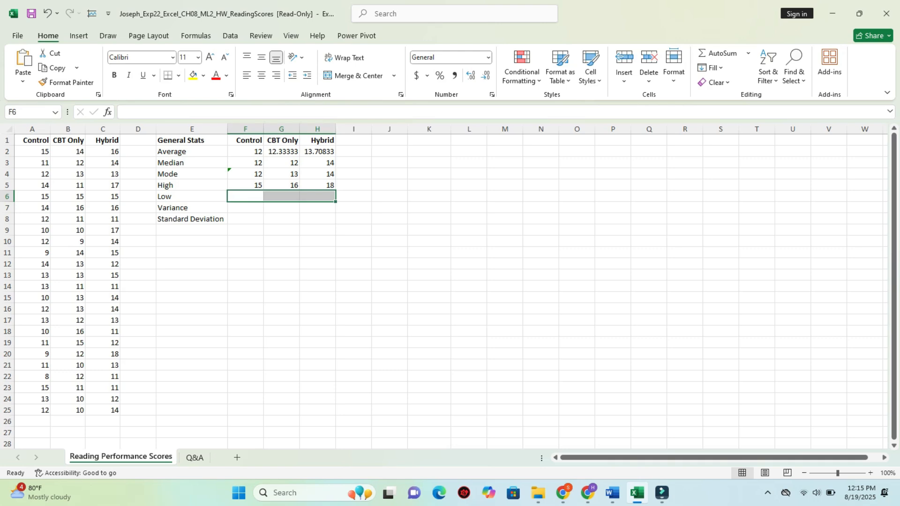
pyautogui.click(354, 196)
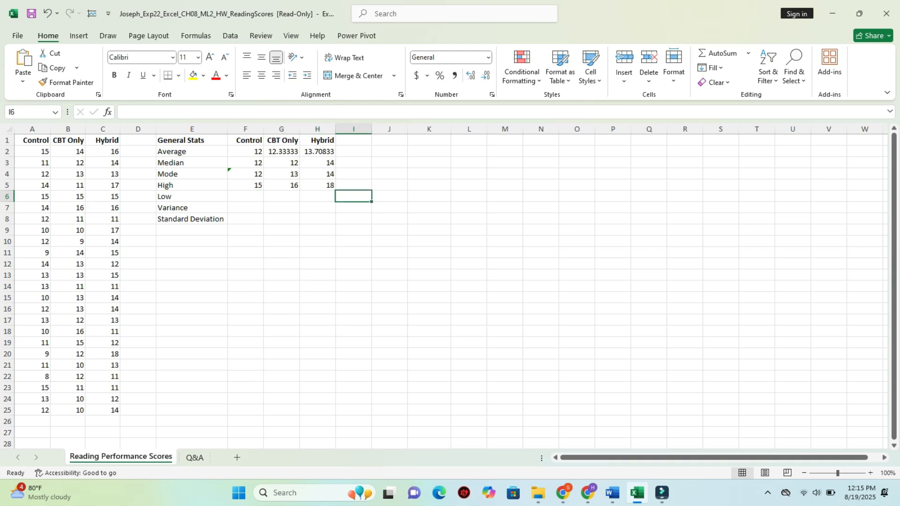
pyautogui.click(612, 492)
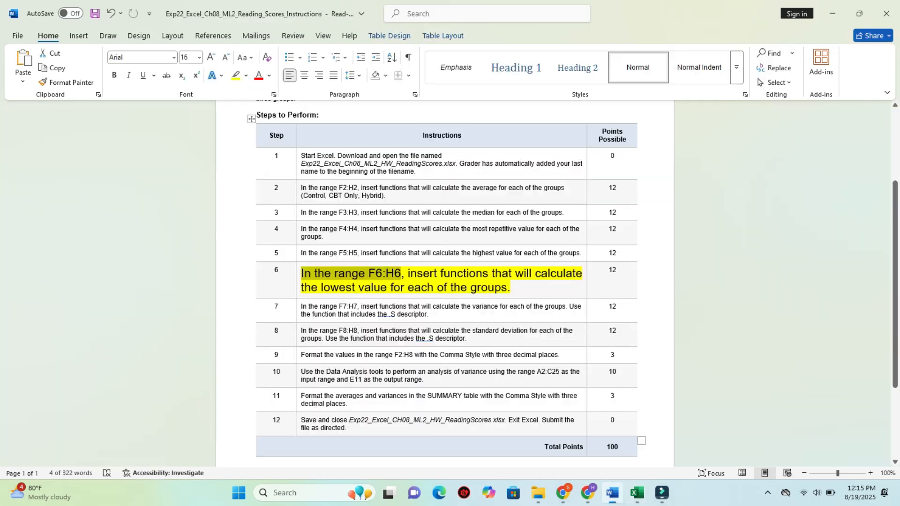
pyautogui.moveTo(407, 274); pyautogui.dragTo(510, 287)
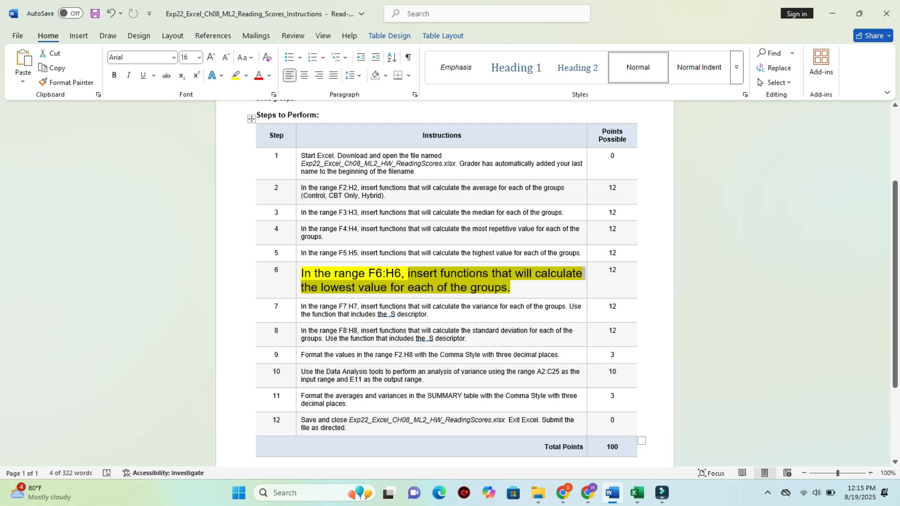
# Switch to the Excel workbook and calculate the Control group's lowest value in F6 with the MIN function over A2:A25.
pyautogui.click(636, 492)
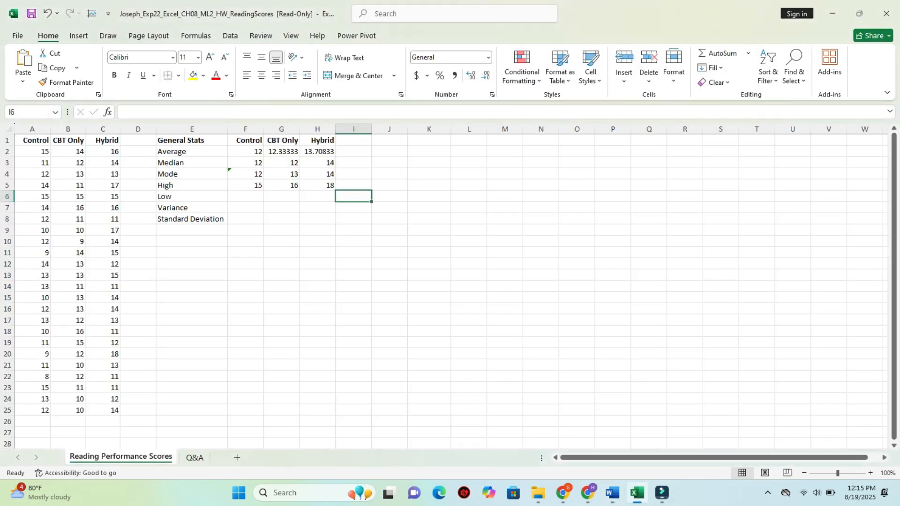
pyautogui.click(245, 197)
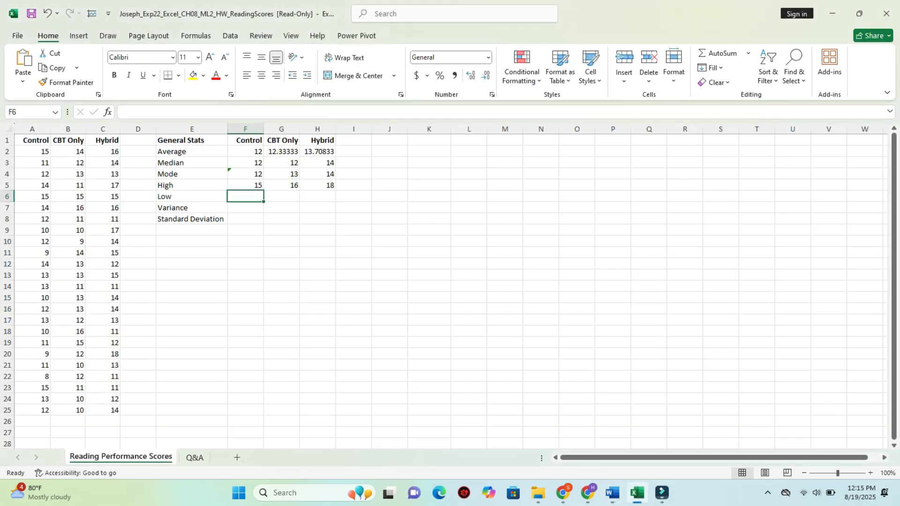
pyautogui.write('=min')
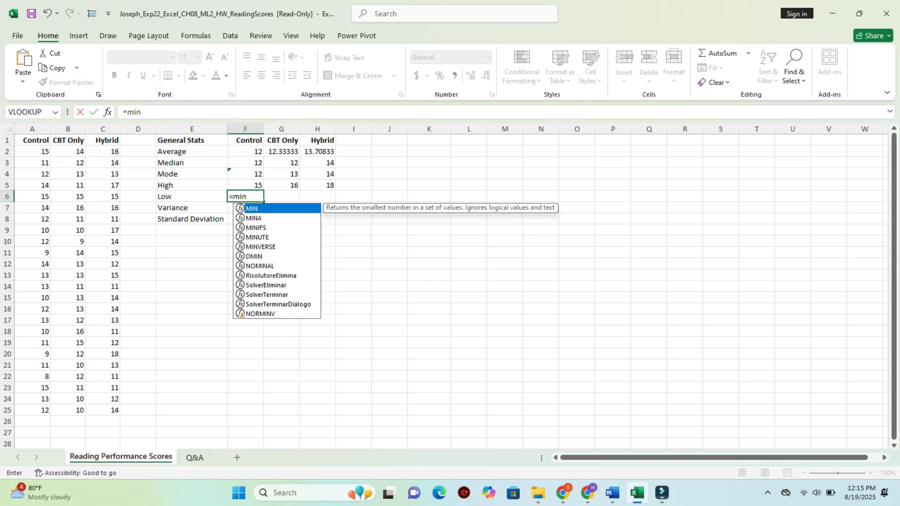
pyautogui.press('Tab')
pyautogui.moveTo(44, 151); pyautogui.dragTo(47, 412)
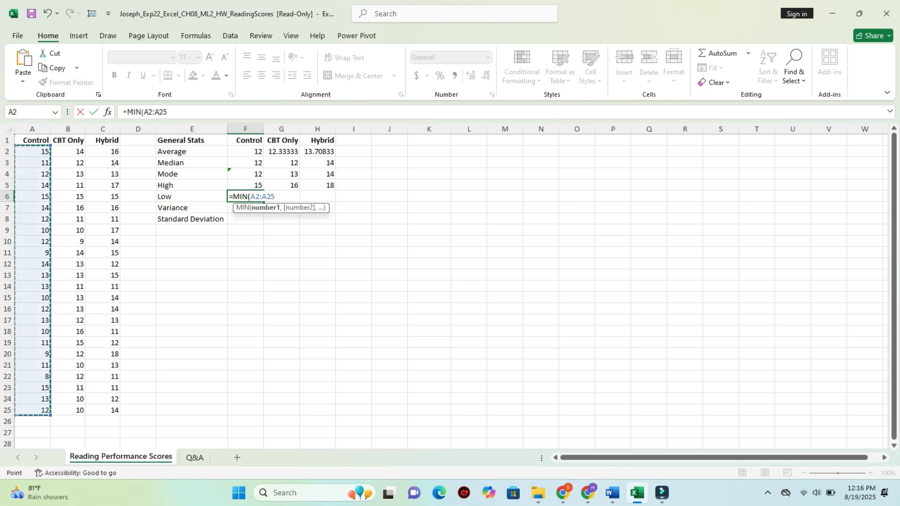
pyautogui.press('Return')
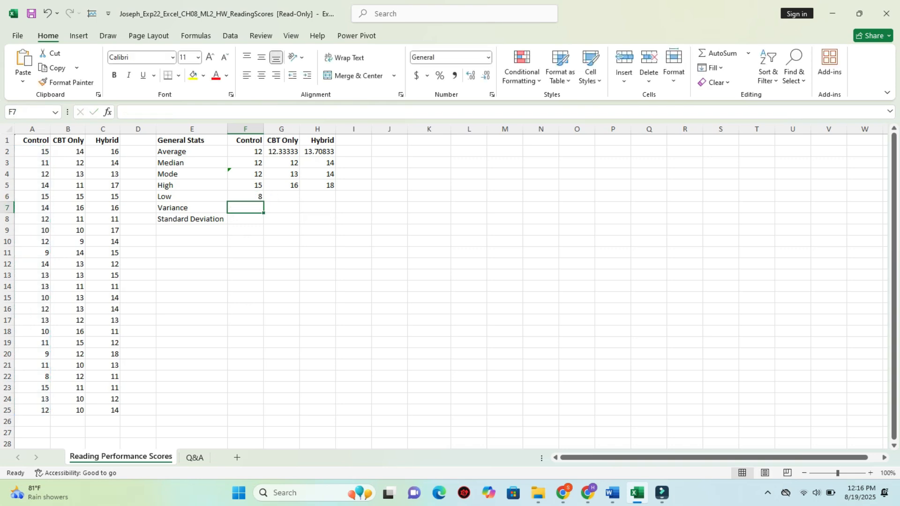
# Calculate the CBT Only group's lowest value in G6 with the MIN function over B2:B25.
pyautogui.click(281, 196)
pyautogui.write('=min')
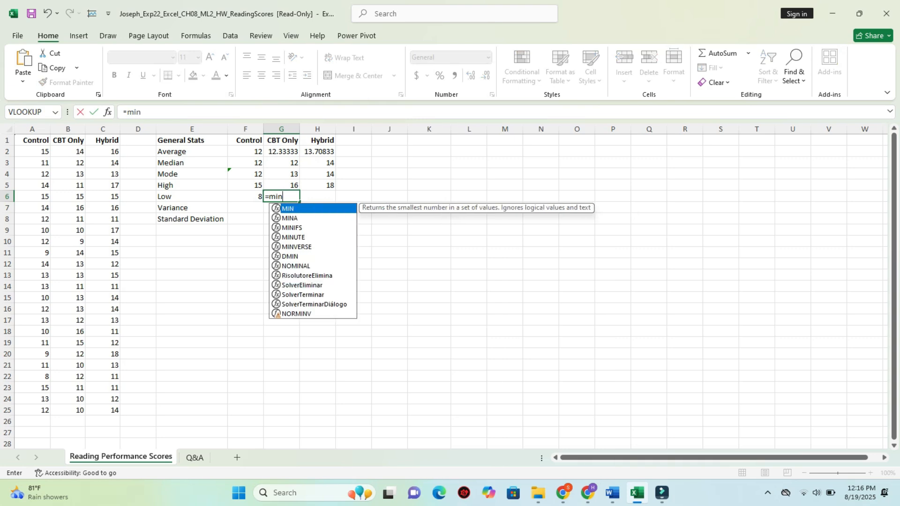
pyautogui.press('Tab')
pyautogui.moveTo(68, 151); pyautogui.dragTo(77, 412)
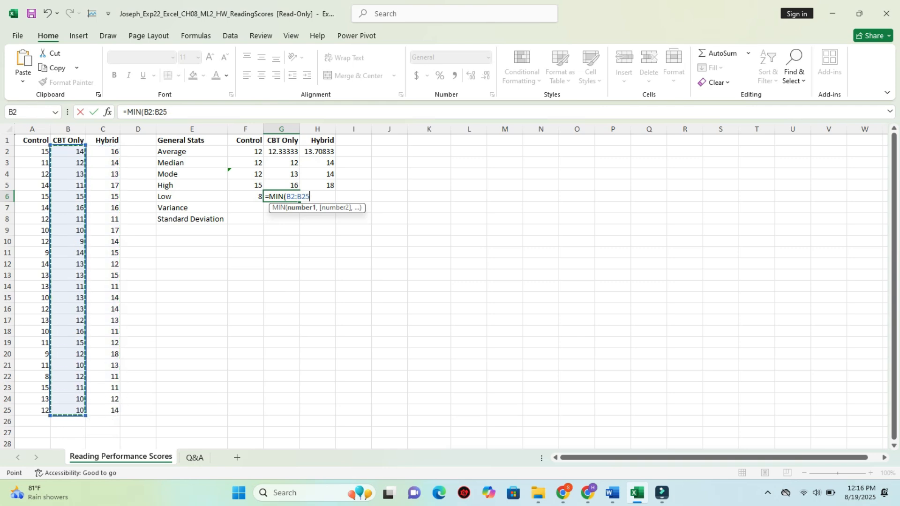
pyautogui.press('Return')
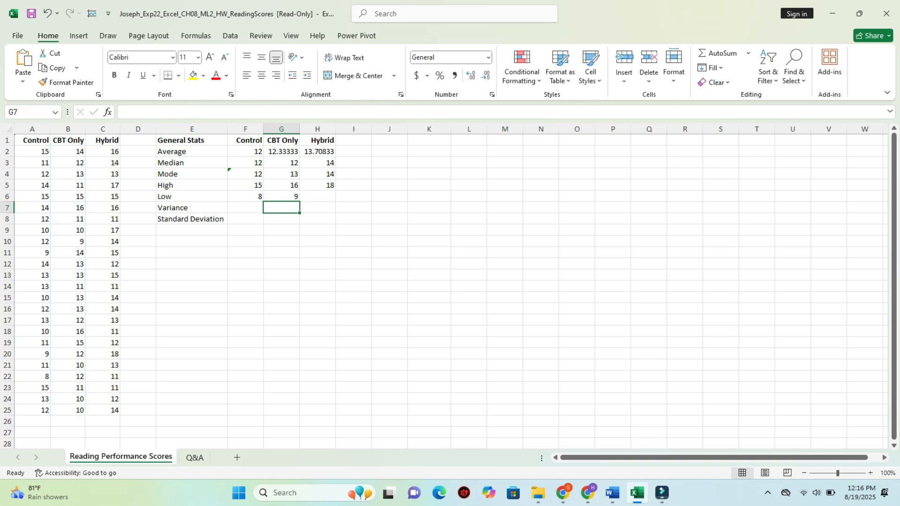
# Calculate the Hybrid group's lowest value in H6 with the MIN function over C2:C25.
pyautogui.click(318, 197)
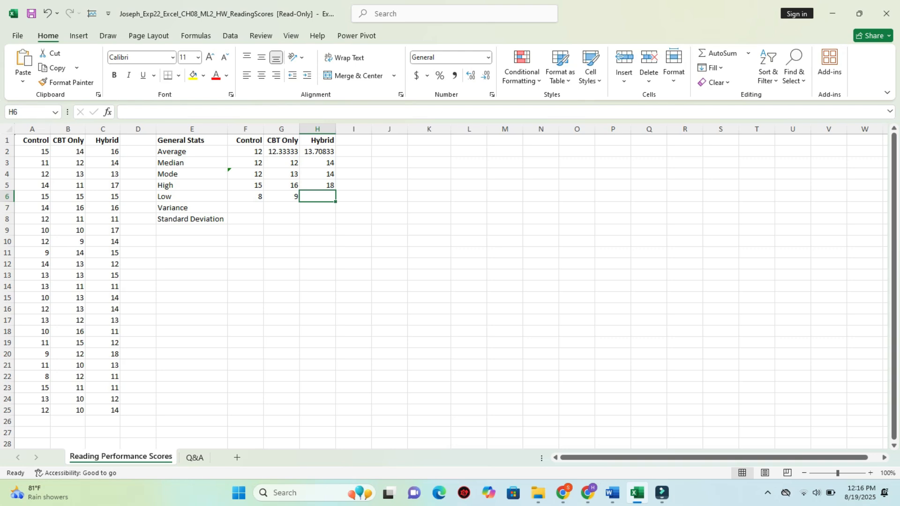
pyautogui.write('=min')
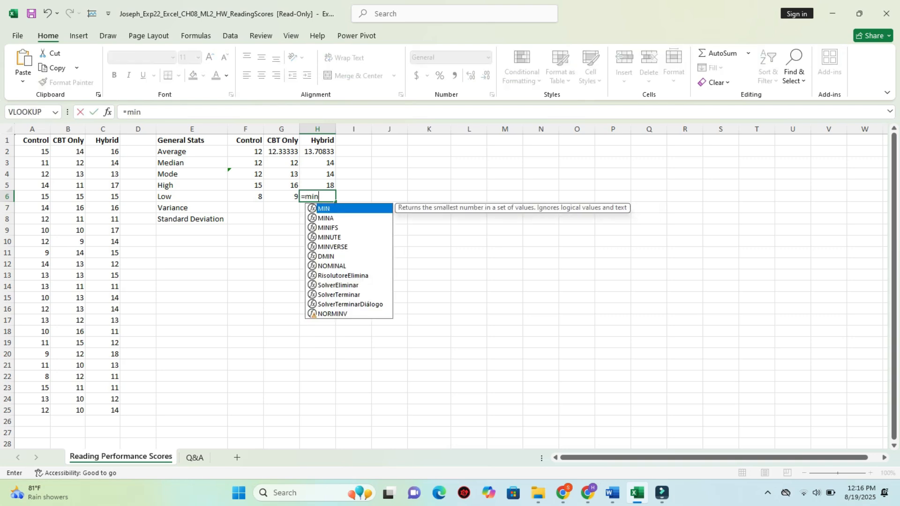
pyautogui.press('Tab')
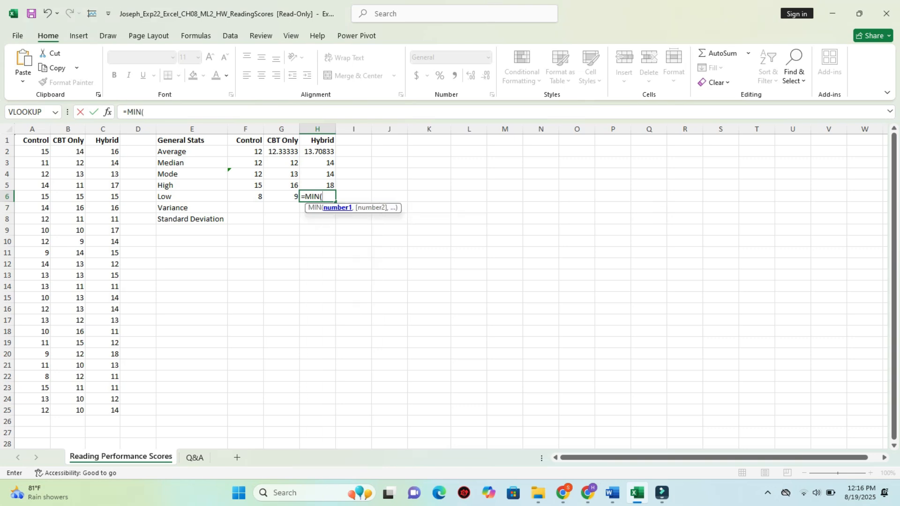
pyautogui.moveTo(103, 152); pyautogui.dragTo(117, 410)
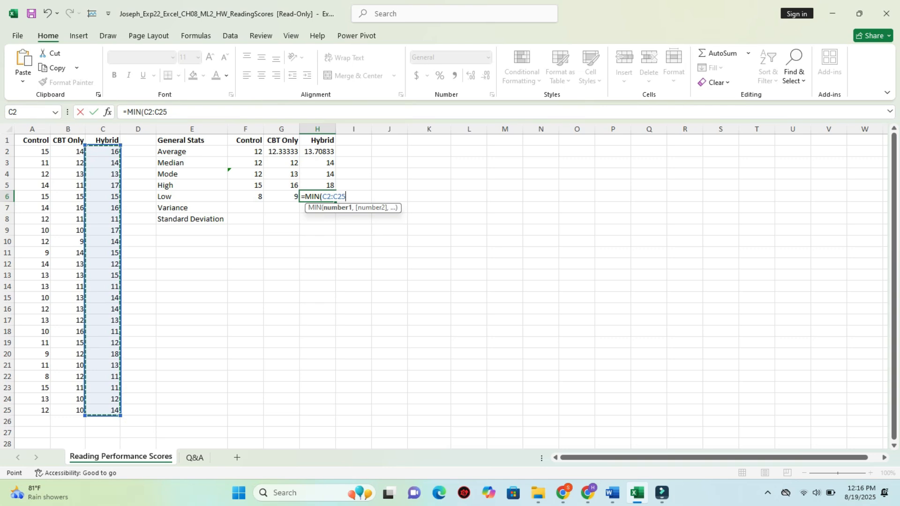
pyautogui.press('Return')
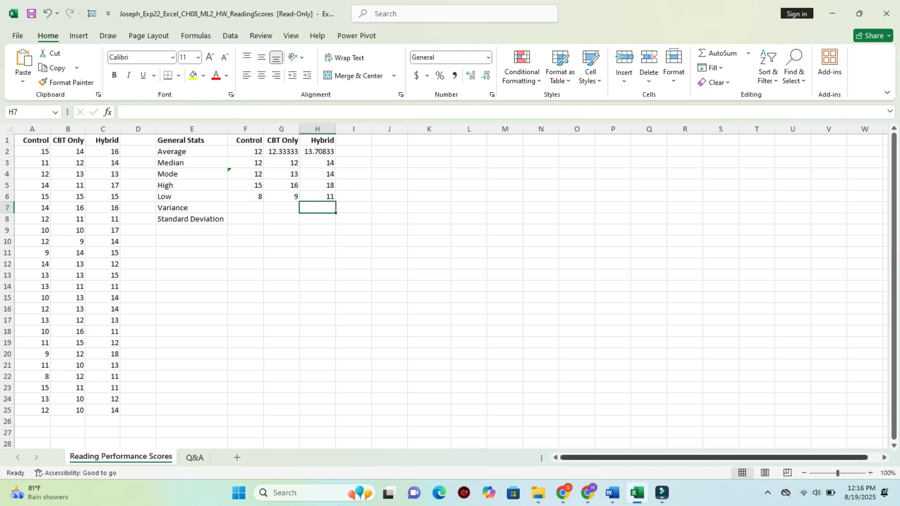
# Switch to the Word instructions, reset the Step 6 text to font size 9 and remove its highlighting.
pyautogui.click(611, 492)
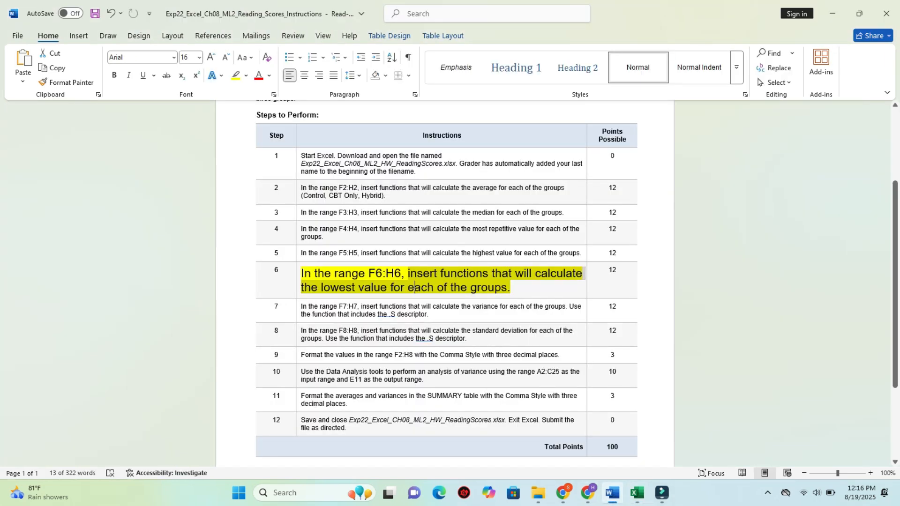
pyautogui.click(409, 288)
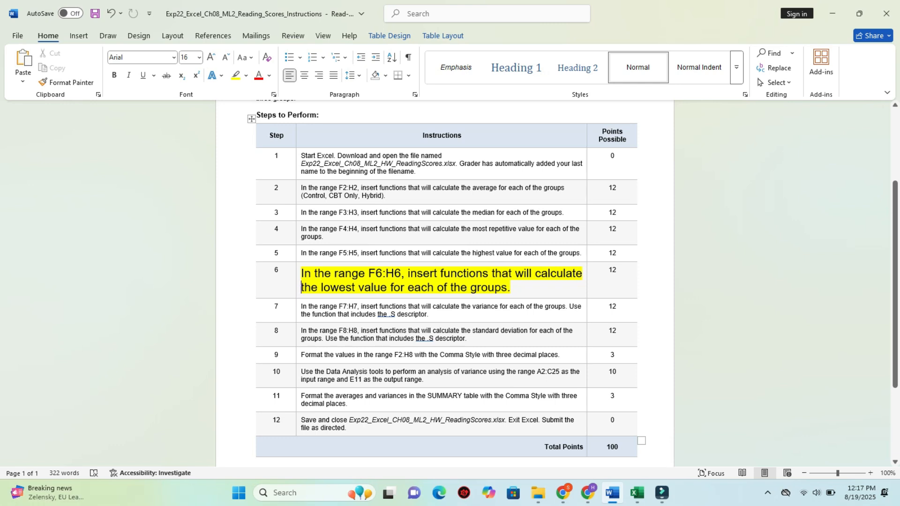
pyautogui.click(298, 284)
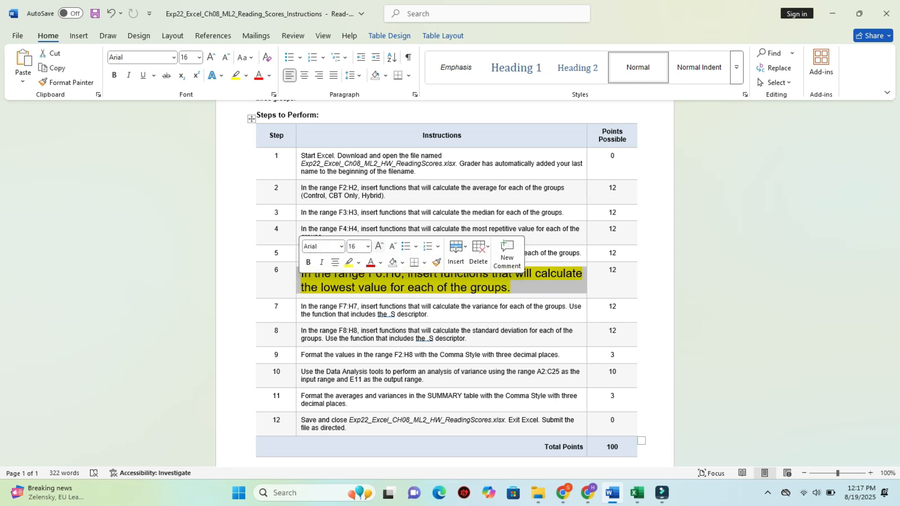
pyautogui.click(368, 247)
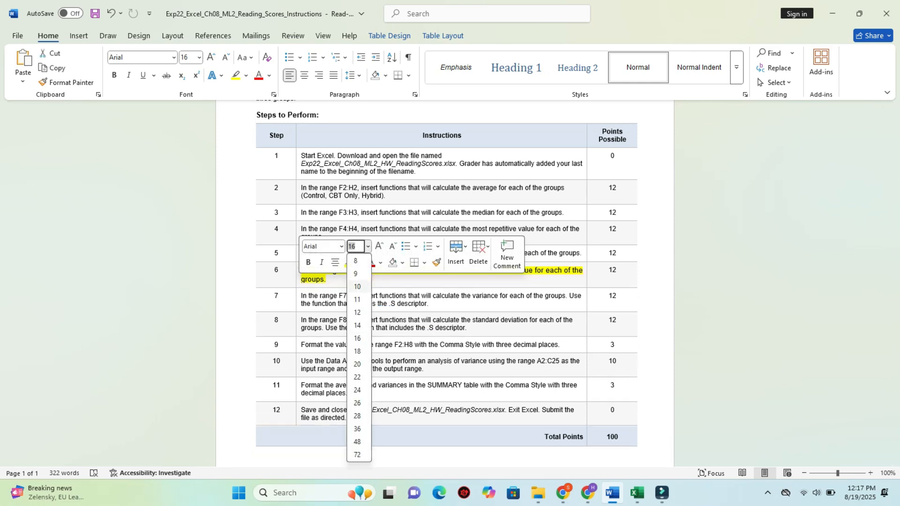
pyautogui.click(356, 273)
pyautogui.click(359, 262)
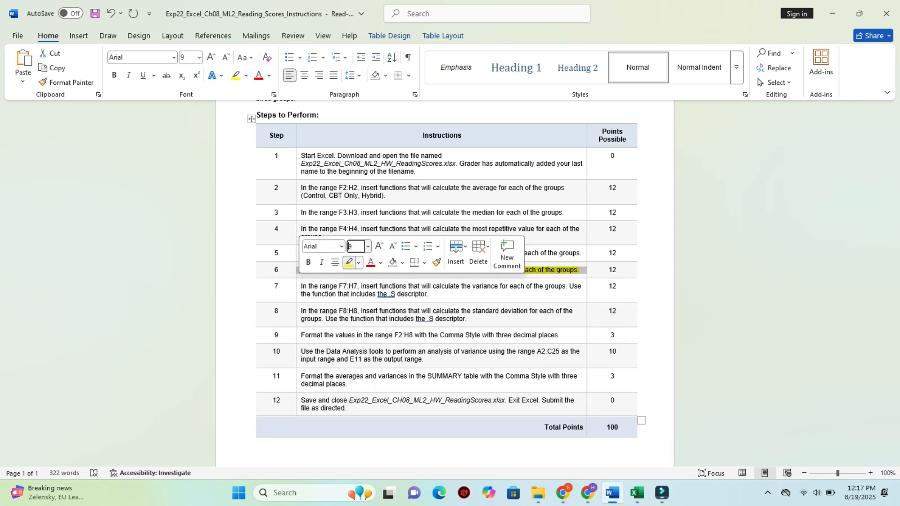
pyautogui.click(370, 355)
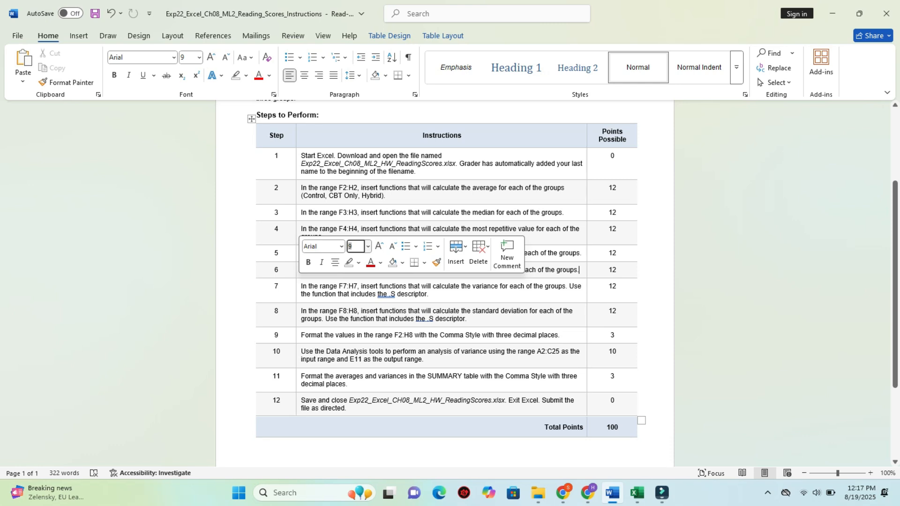
# Review the Word instructions and their title alongside the workbook's Reading Performance Scores and Q&A sheets.
pyautogui.scroll(-3, 445, 281)
pyautogui.scroll(5, 446, 281)
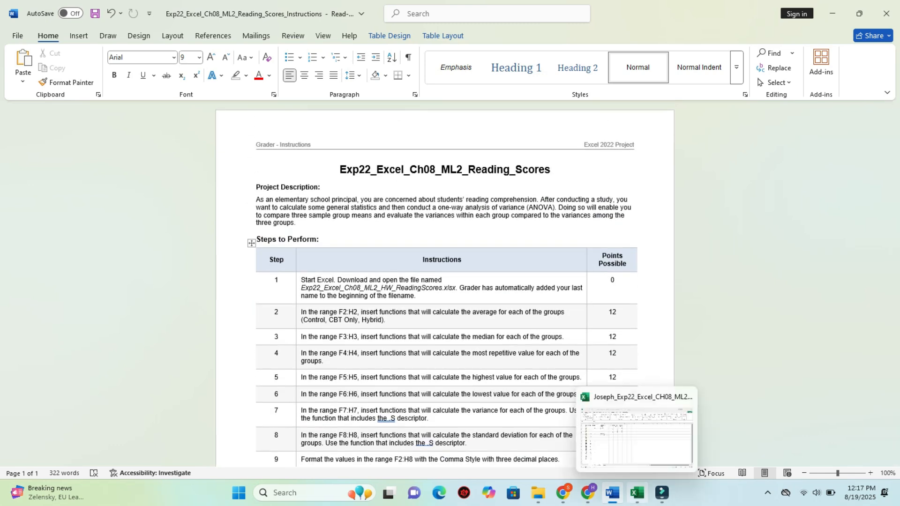
pyautogui.click(636, 492)
pyautogui.scroll(-15, 450, 291)
pyautogui.scroll(15, 450, 290)
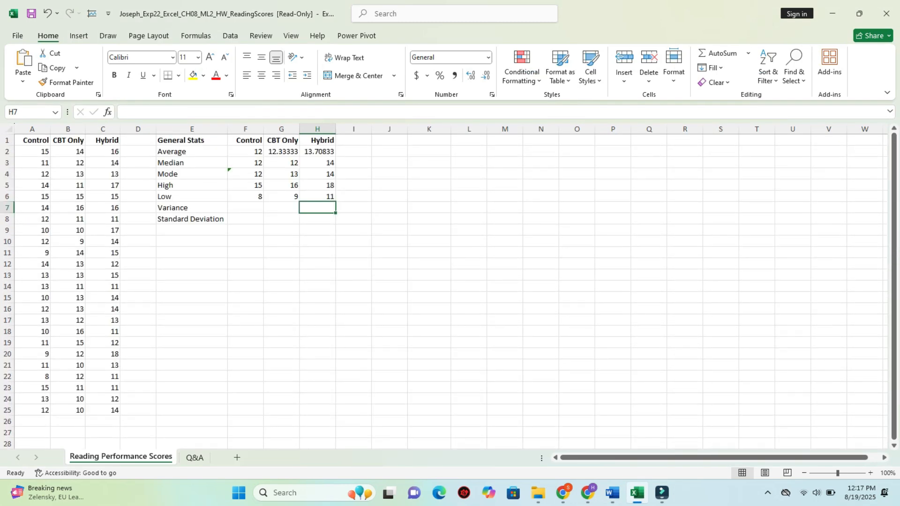
pyautogui.click(195, 457)
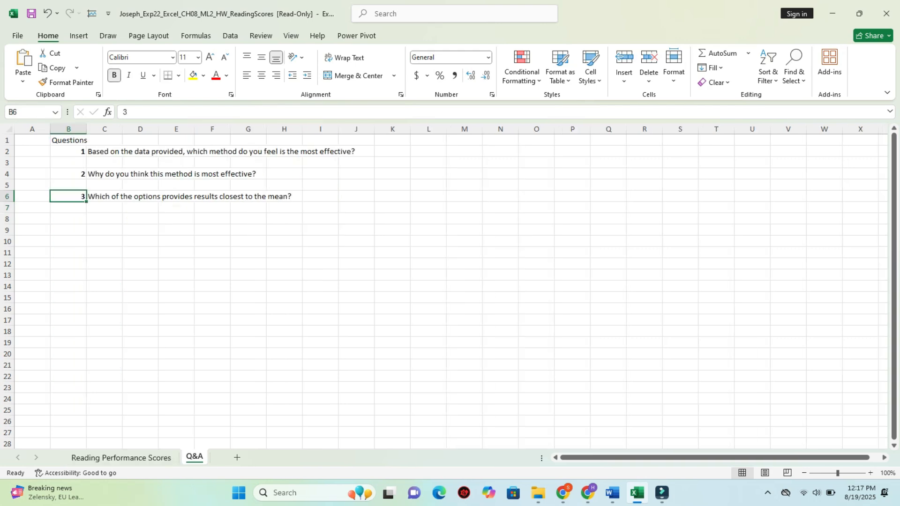
pyautogui.click(121, 457)
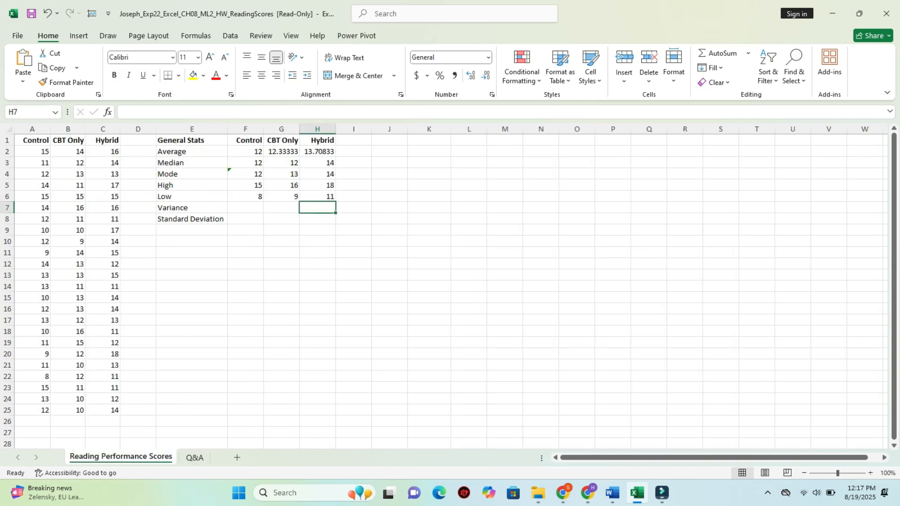
pyautogui.click(612, 492)
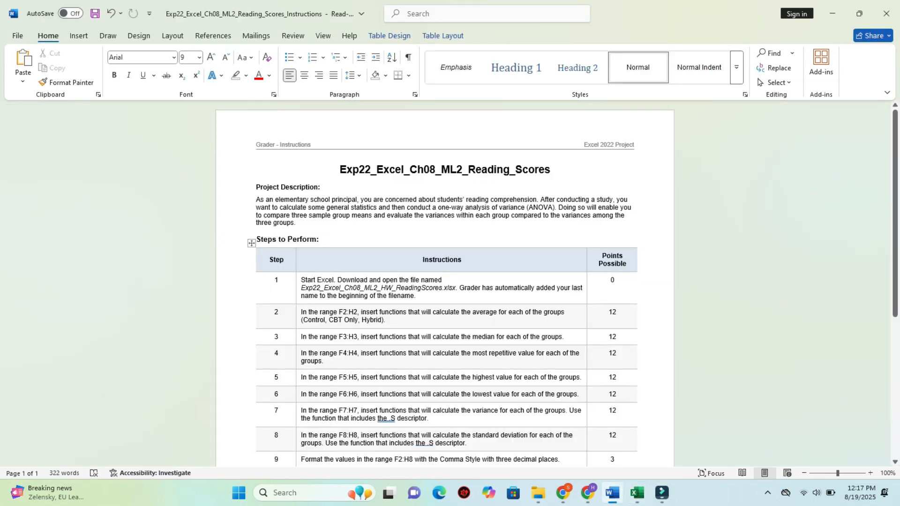
pyautogui.scroll(-8, 444, 282)
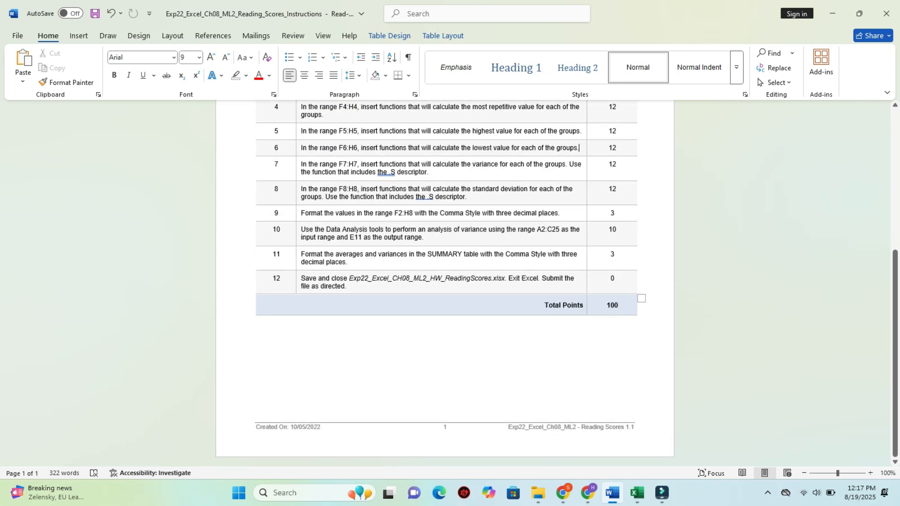
pyautogui.scroll(8, 444, 281)
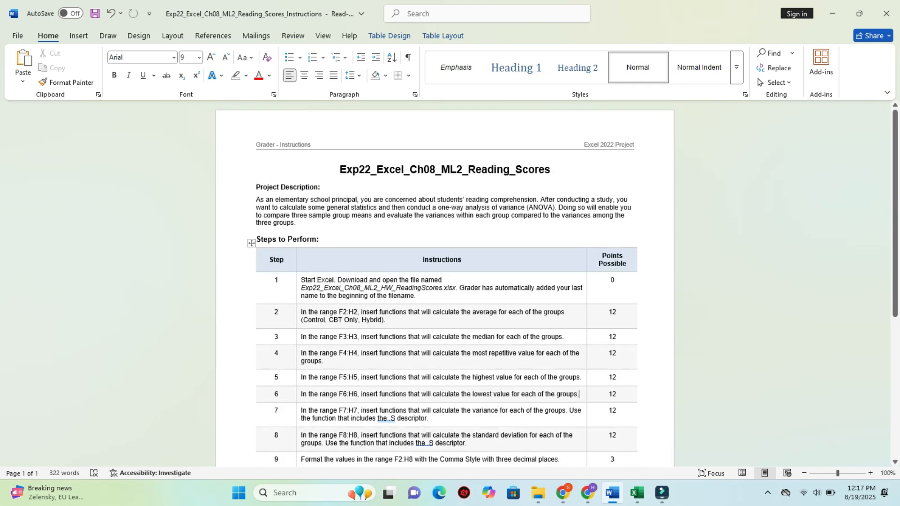
pyautogui.moveTo(337, 170); pyautogui.dragTo(557, 171)
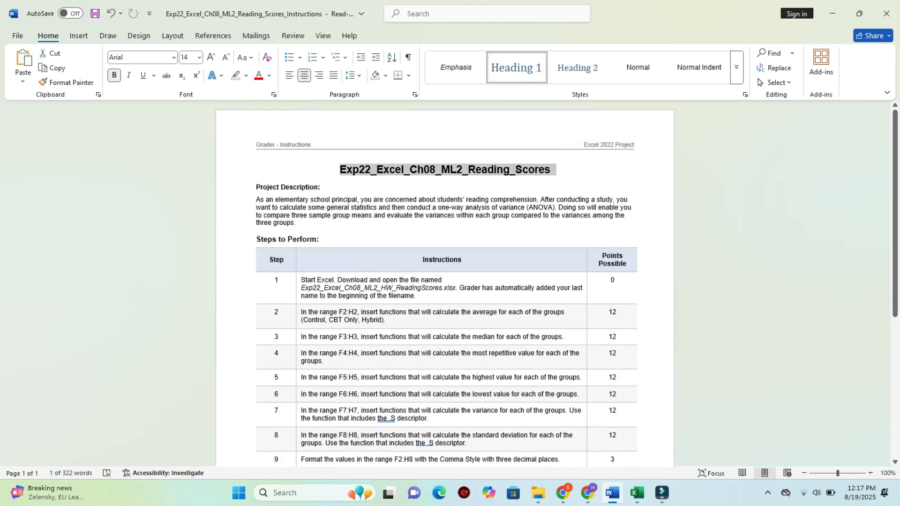